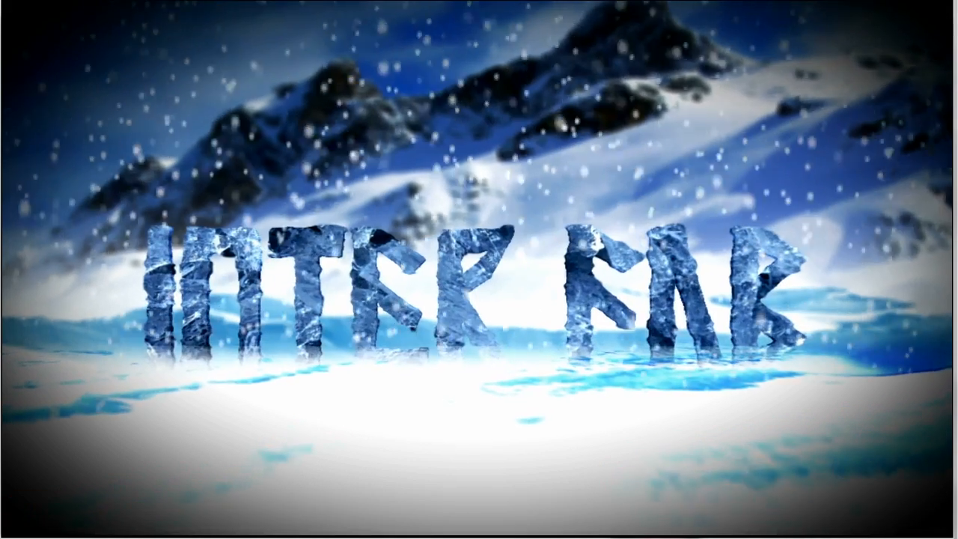
pyautogui.click(477, 518)
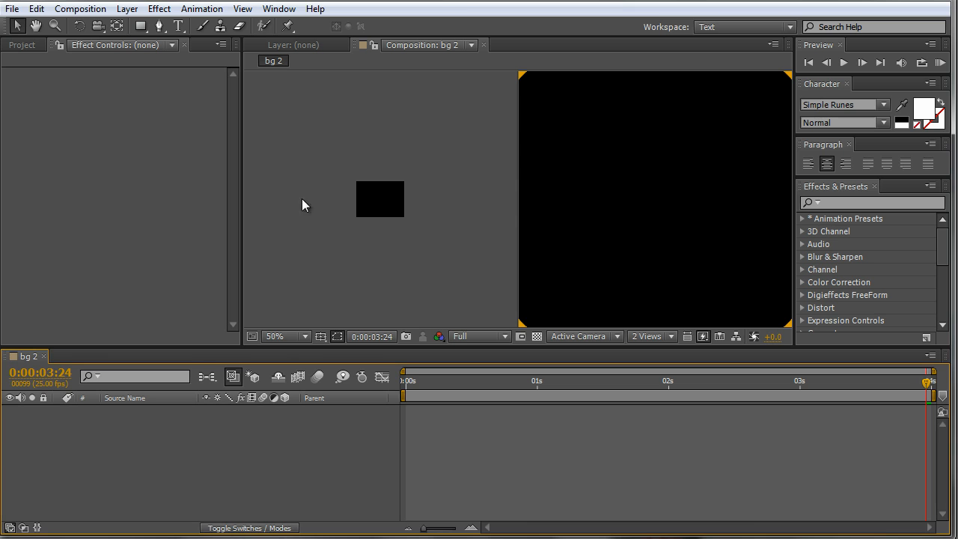
# - Create a new 1024 × 576 px composition at 25 frames per second with a duration of 4 seconds
pyautogui.click(80, 10)
pyautogui.click(75, 26)
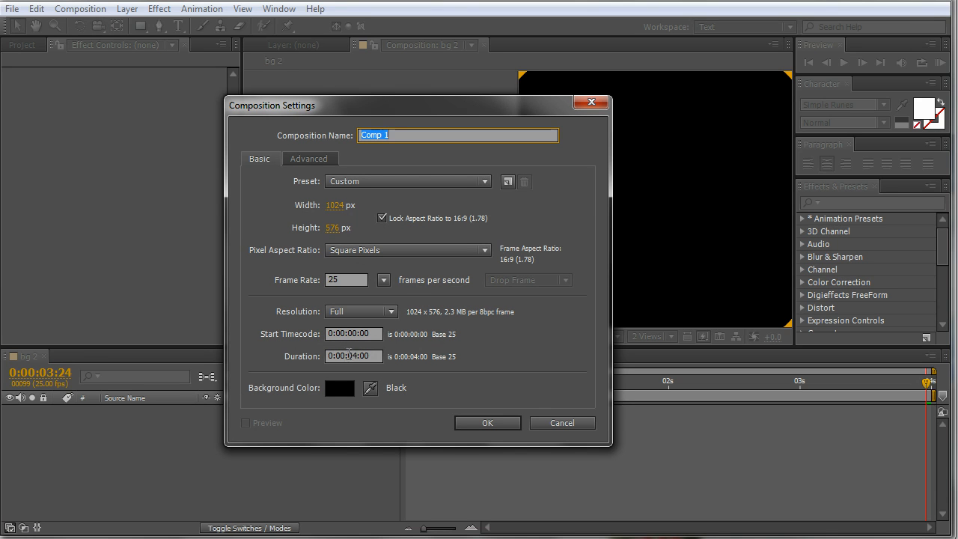
pyautogui.click(496, 425)
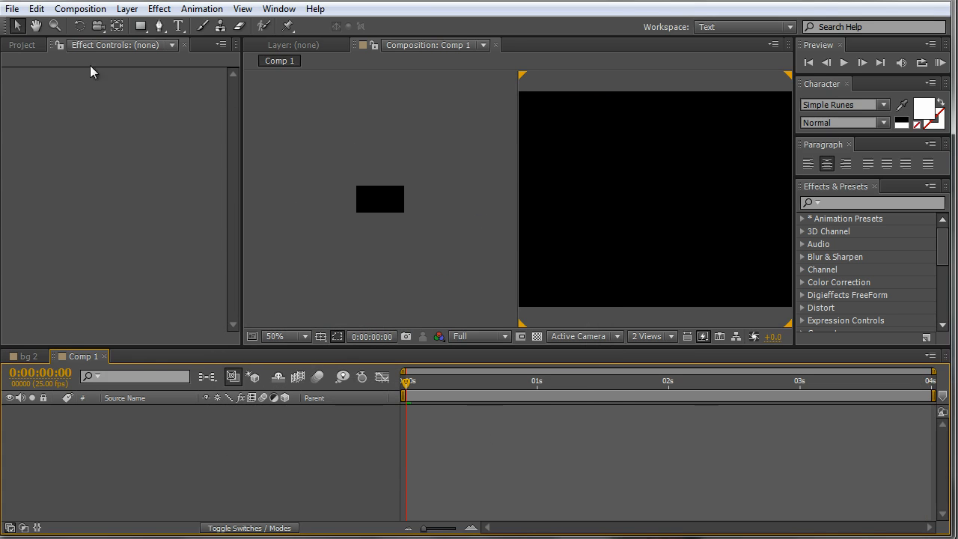
# - Look through the imported project footage, checking the wind sound and the crack, ice, snow_hill.jpg, snow and bg images
pyautogui.click(22, 45)
pyautogui.click(48, 292)
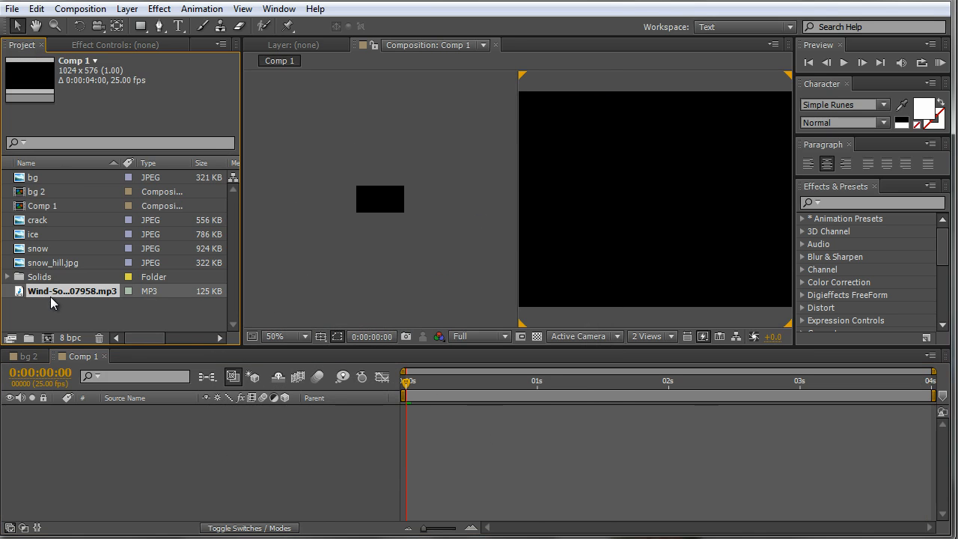
pyautogui.click(44, 223)
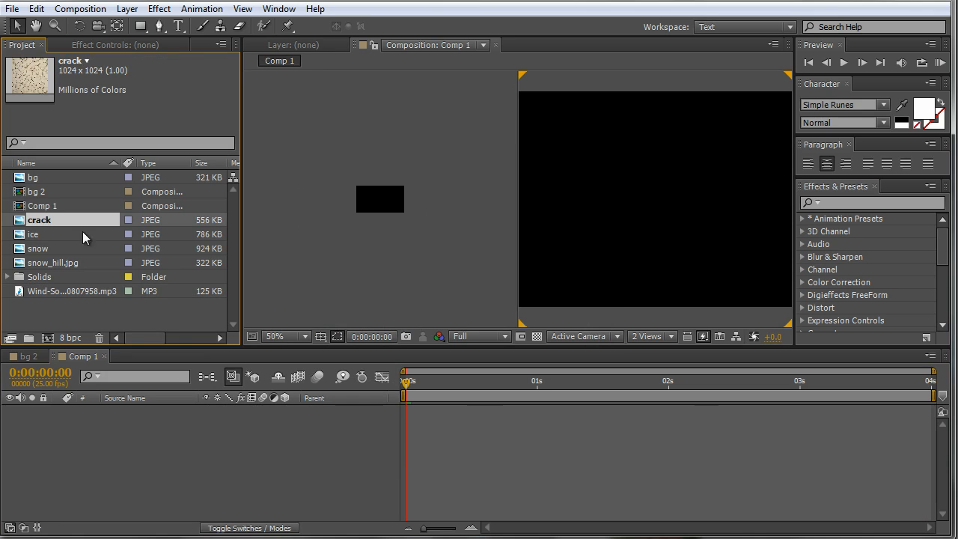
pyautogui.click(46, 233)
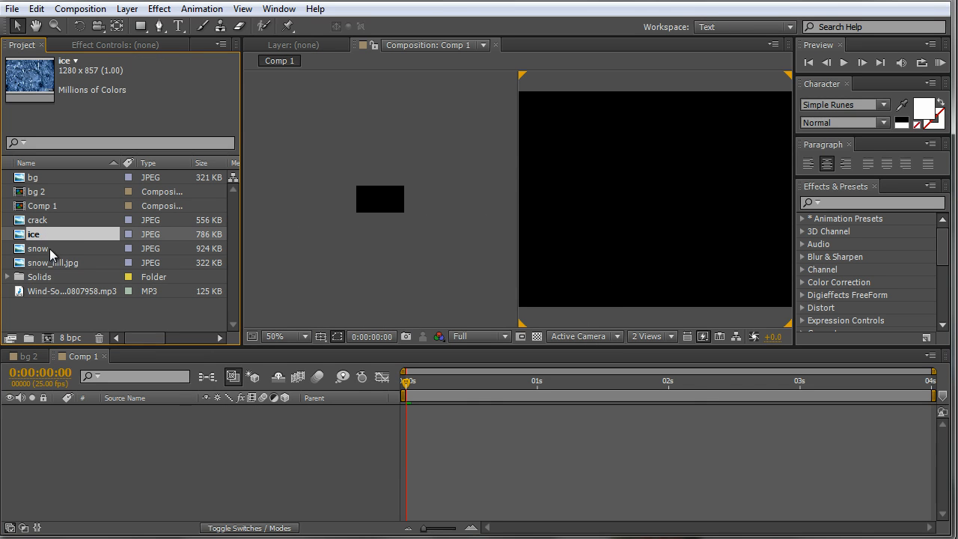
pyautogui.click(50, 261)
pyautogui.click(46, 250)
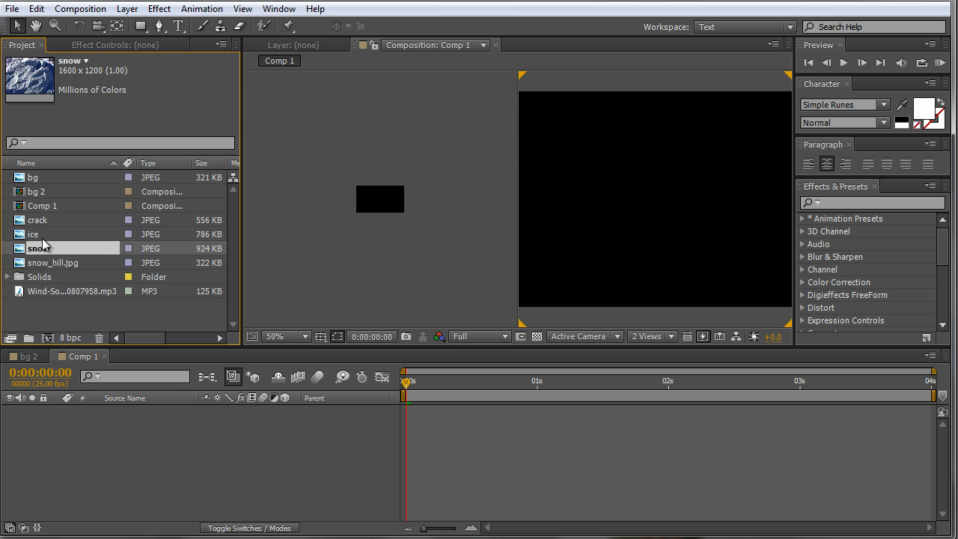
pyautogui.click(41, 234)
pyautogui.click(45, 180)
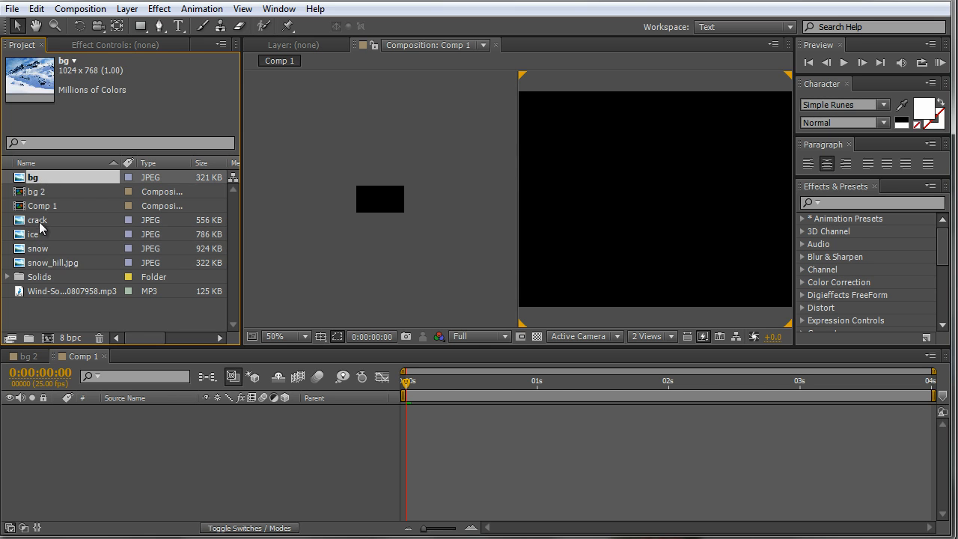
pyautogui.click(41, 223)
# - Add the bg, snow_hill.jpg and snow images to Comp 1 as layers, stacked in that order from the top
pyautogui.click(44, 181)
pyautogui.moveTo(47, 181); pyautogui.dragTo(160, 423)
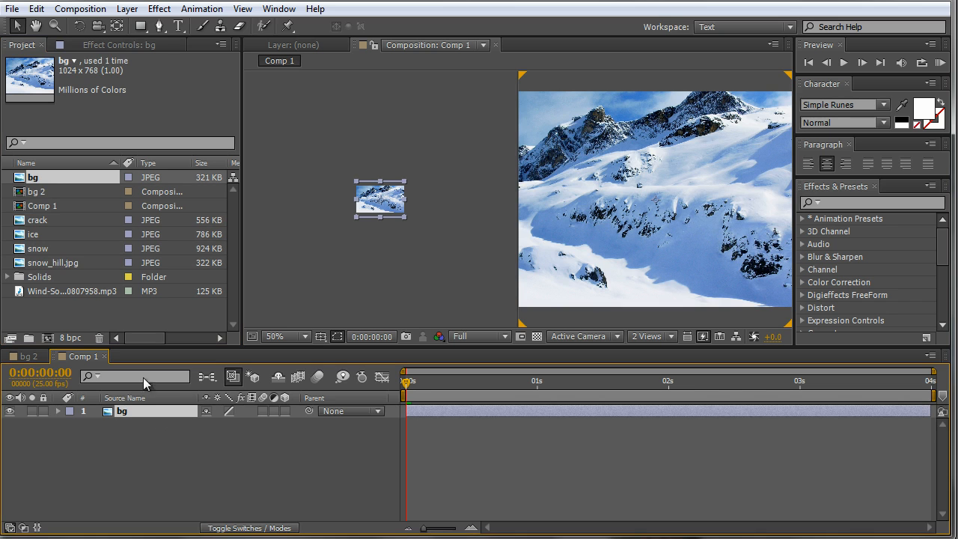
pyautogui.moveTo(53, 262); pyautogui.dragTo(96, 437)
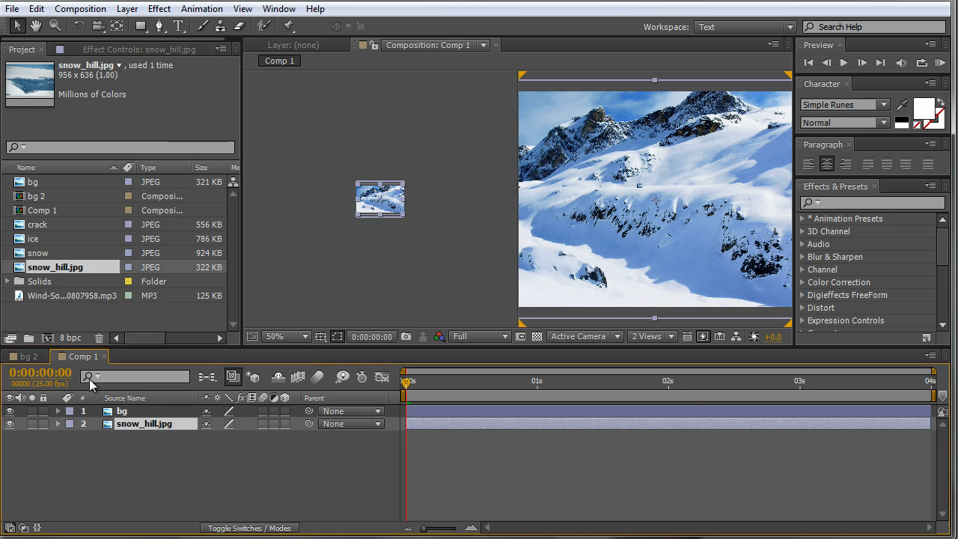
pyautogui.moveTo(48, 255); pyautogui.dragTo(113, 491)
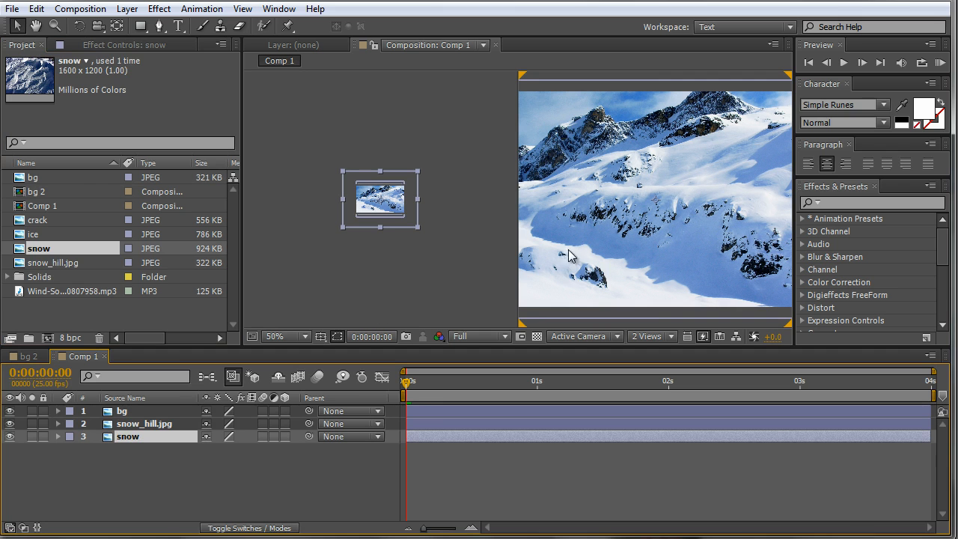
# - Show the composition in a single view and offset the bg image sideways from snow_hill.jpg so the stacked pictures are staggered
pyautogui.click(671, 336)
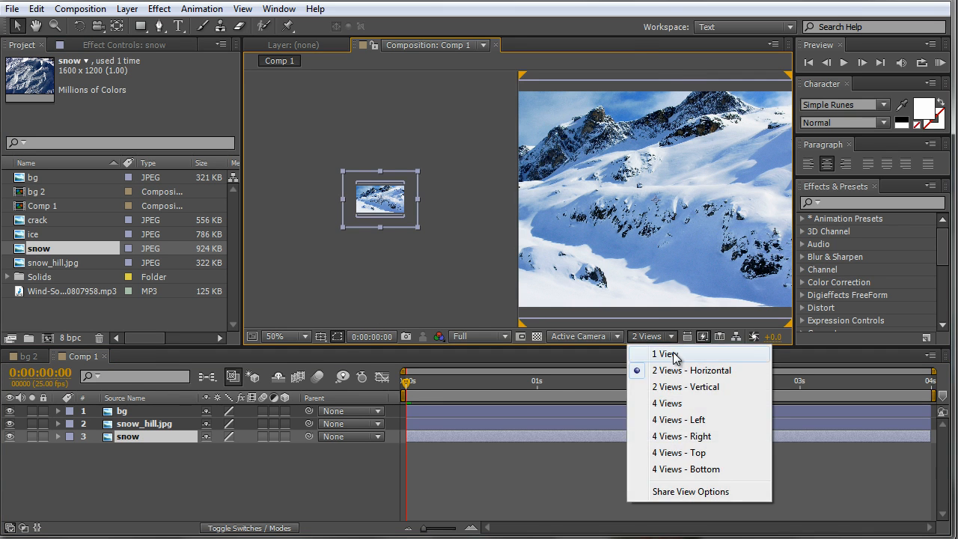
pyautogui.click(642, 355)
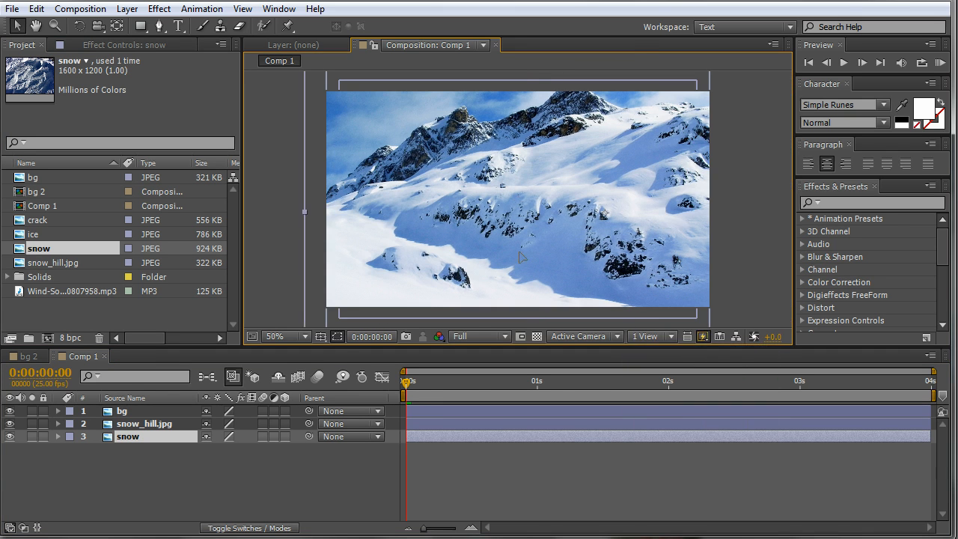
pyautogui.press('Return')
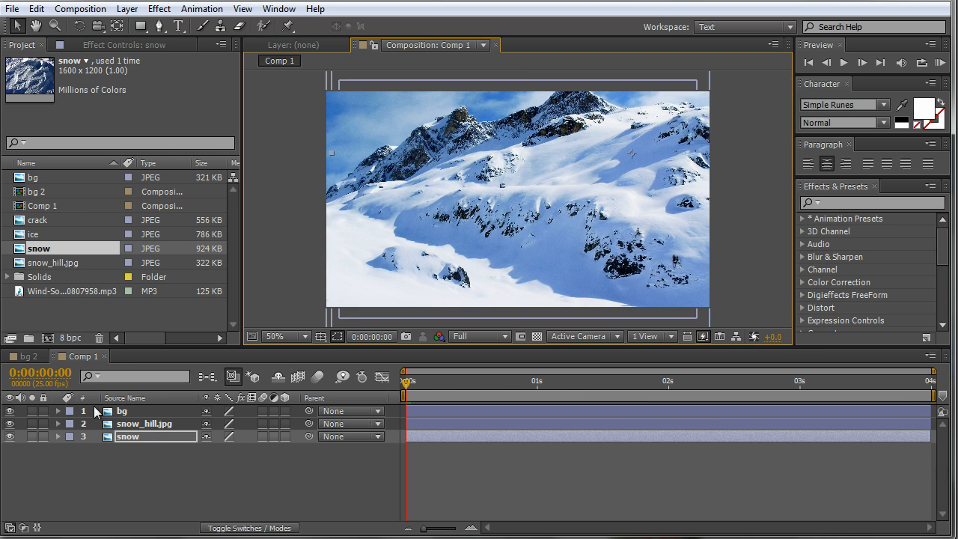
pyautogui.click(126, 411)
pyautogui.moveTo(546, 235); pyautogui.dragTo(604, 178)
pyautogui.moveTo(398, 218)
pyautogui.mouseDown()
pyautogui.moveTo(411, 219)
pyautogui.moveTo(430, 149)
pyautogui.moveTo(449, 168)
pyautogui.moveTo(378, 213)
pyautogui.moveTo(348, 198)
pyautogui.moveTo(388, 215)
pyautogui.mouseUp()
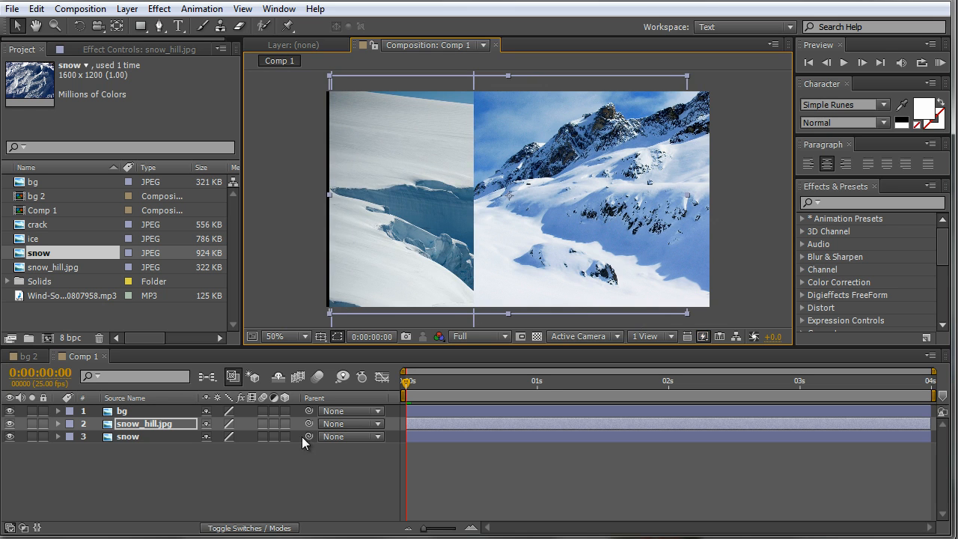
# - Turn bg, snow_hill.jpg and snow into 3D layers and push snow_hill.jpg back in depth behind snow
pyautogui.moveTo(284, 411); pyautogui.dragTo(285, 437)
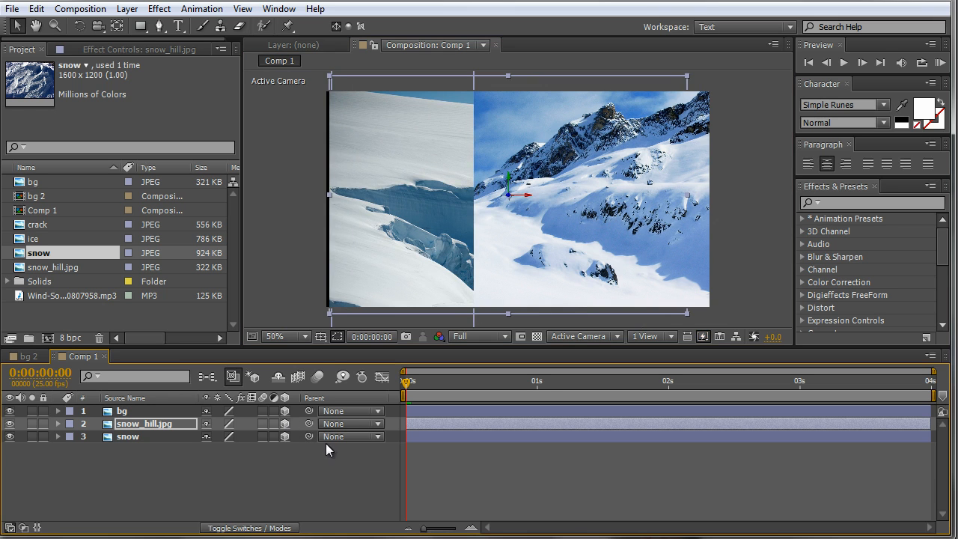
pyautogui.moveTo(509, 194); pyautogui.dragTo(560, 239)
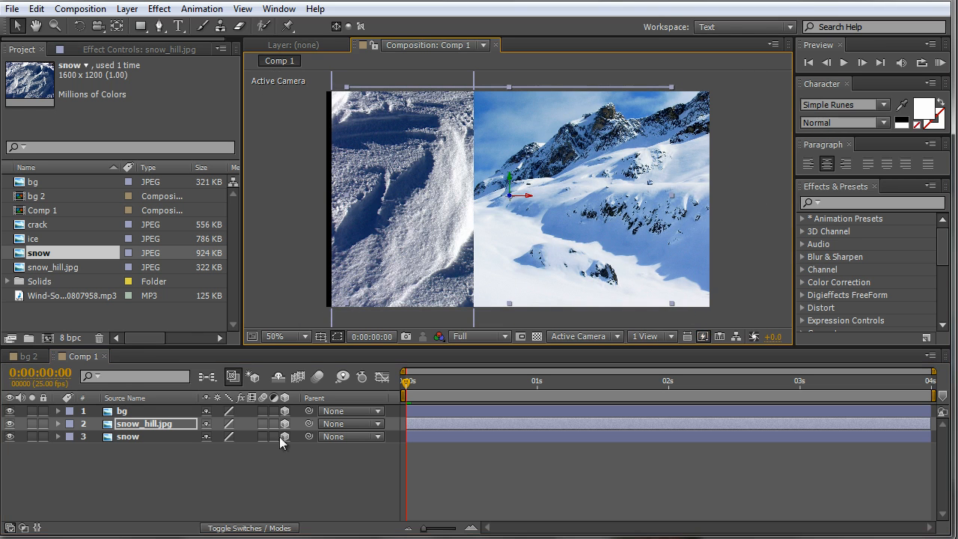
# - Add a two-node camera with the 35mm preset and depth of field enabled
pyautogui.click(141, 411)
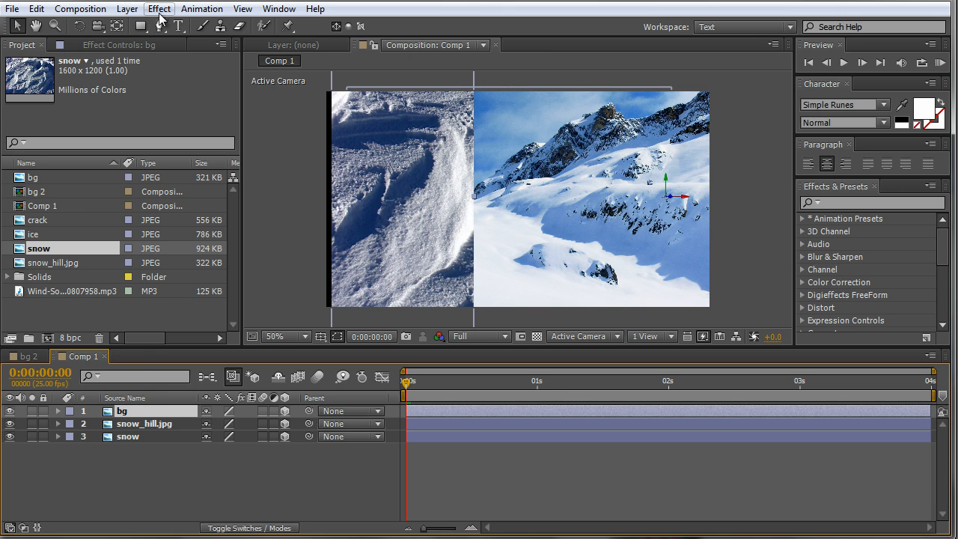
pyautogui.click(126, 8)
pyautogui.moveTo(94, 26)
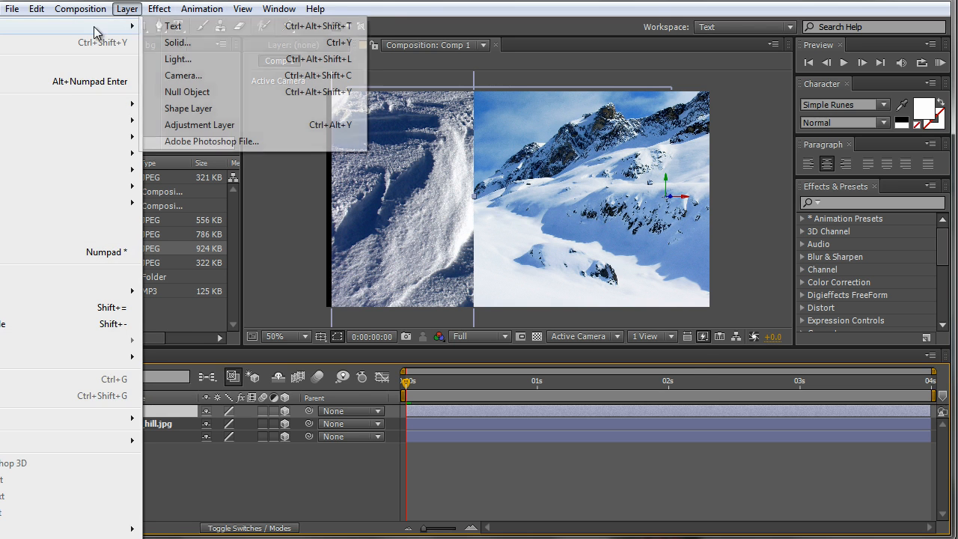
pyautogui.click(204, 77)
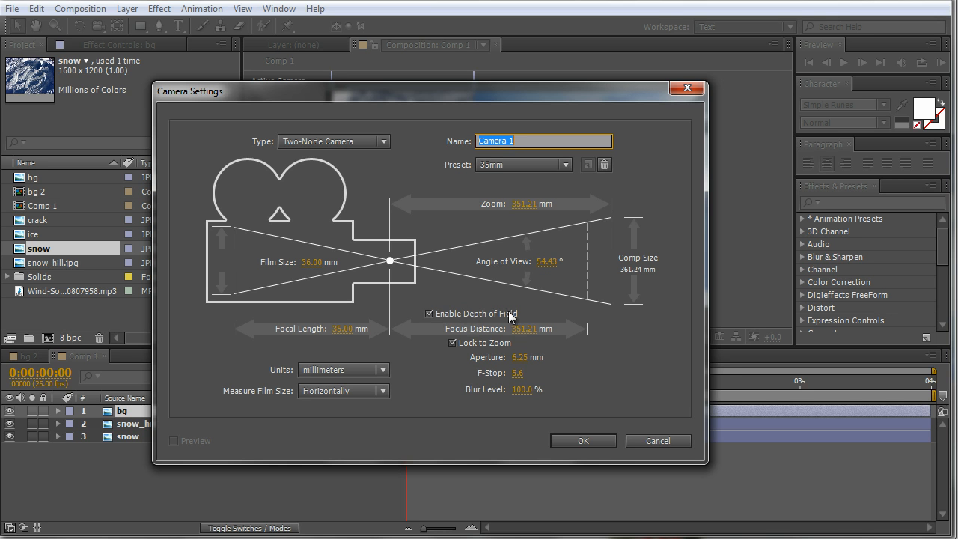
pyautogui.click(581, 440)
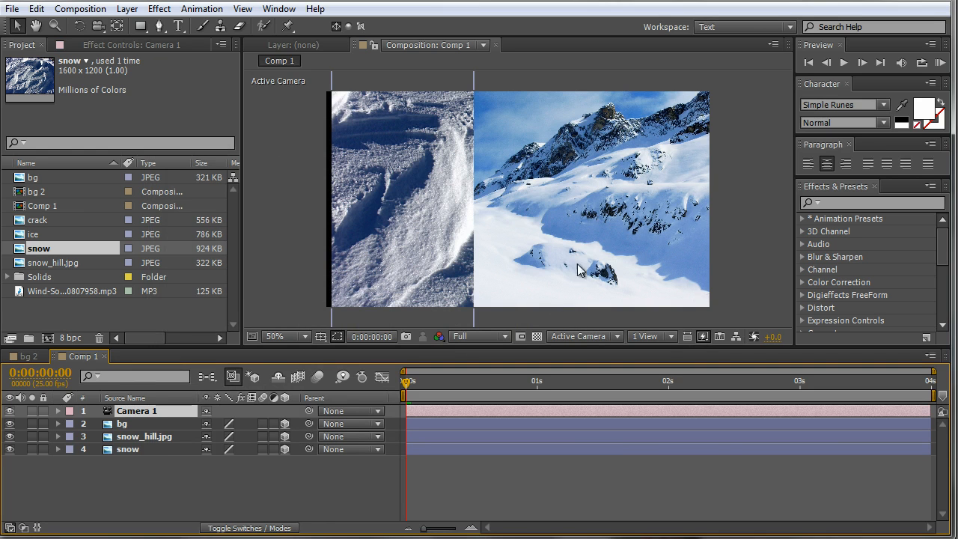
# - Display two horizontal views and move Camera 1 back and slightly sideways in the Top view
pyautogui.click(656, 340)
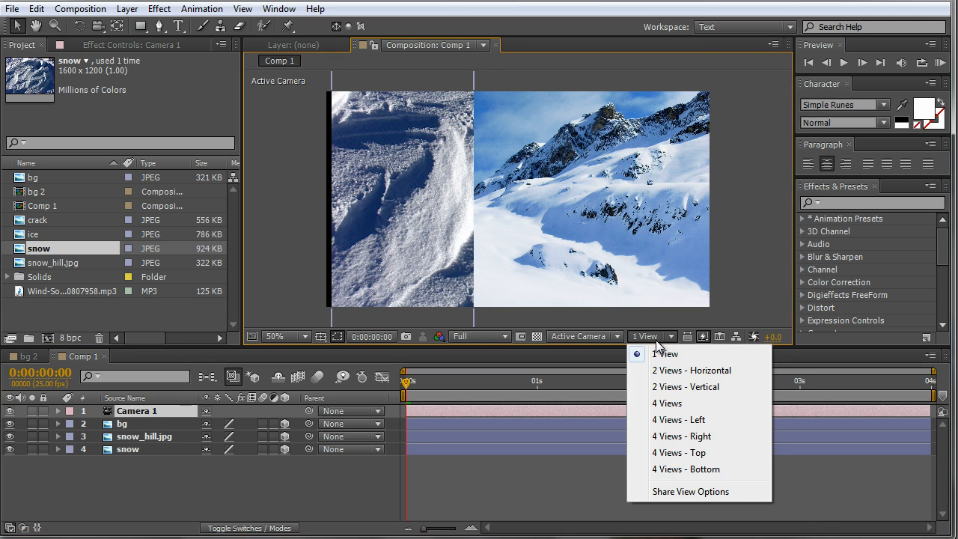
pyautogui.click(676, 372)
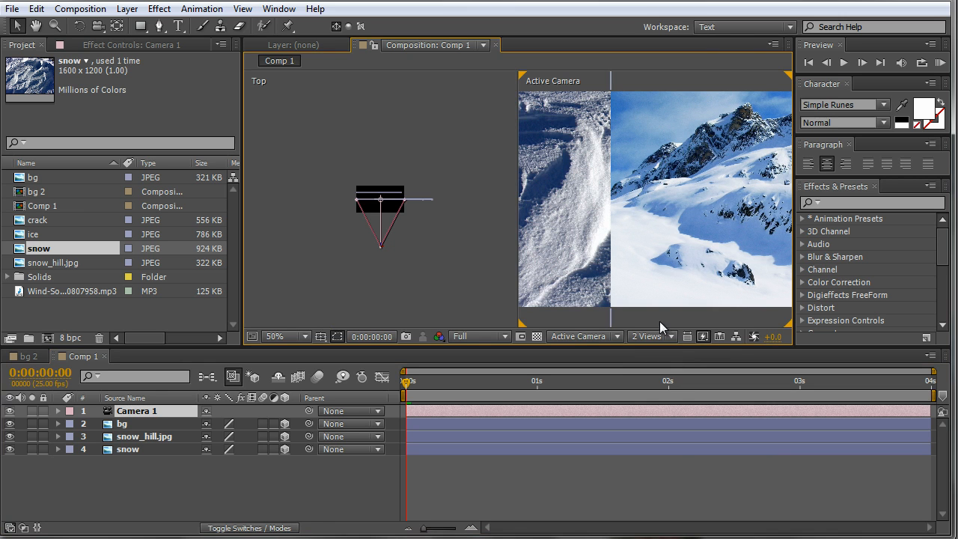
pyautogui.scroll(2, 374, 236)
pyautogui.scroll(-1, 373, 236)
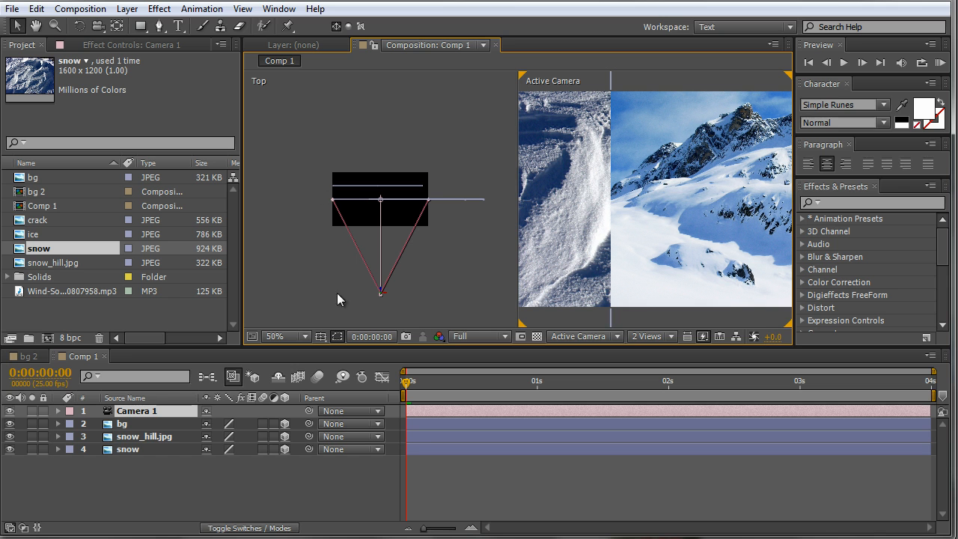
pyautogui.moveTo(381, 293)
pyautogui.mouseDown()
pyautogui.moveTo(419, 293)
pyautogui.moveTo(361, 295)
pyautogui.moveTo(394, 295)
pyautogui.moveTo(392, 261)
pyautogui.moveTo(388, 311)
pyautogui.mouseUp()
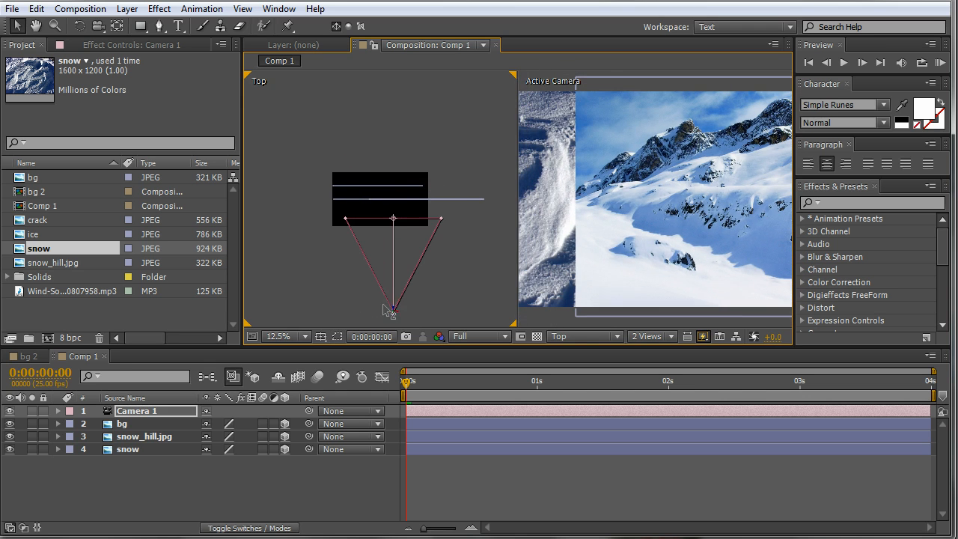
# - In the Top view, push snow_hill.jpg farther back in depth and place bg centred well behind it
pyautogui.click(401, 207)
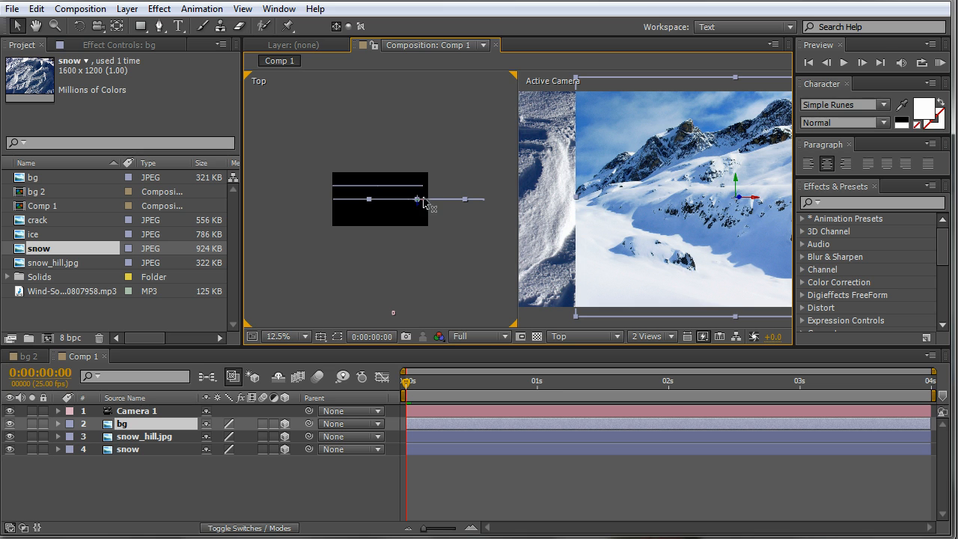
pyautogui.click(377, 185)
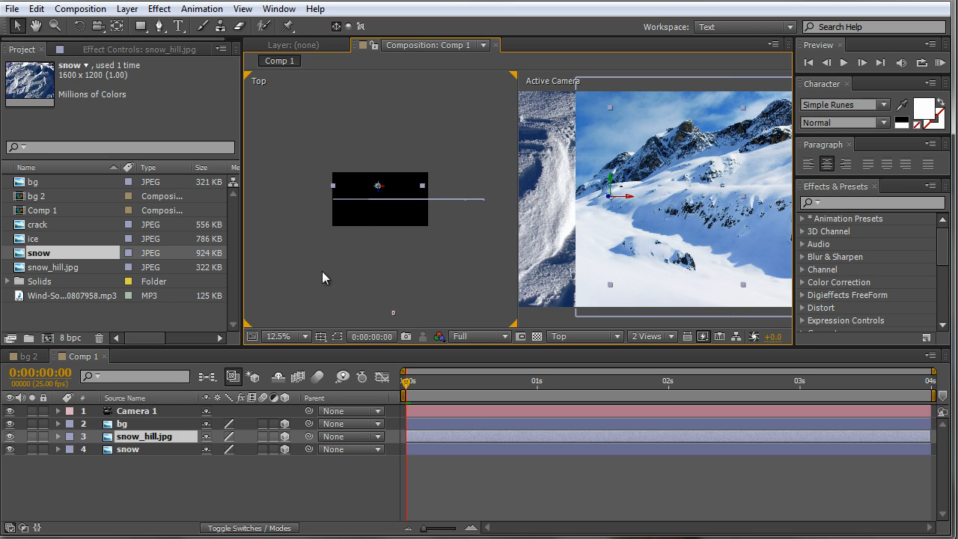
pyautogui.moveTo(380, 197); pyautogui.dragTo(376, 169)
pyautogui.click(397, 202)
pyautogui.moveTo(423, 205); pyautogui.dragTo(387, 125)
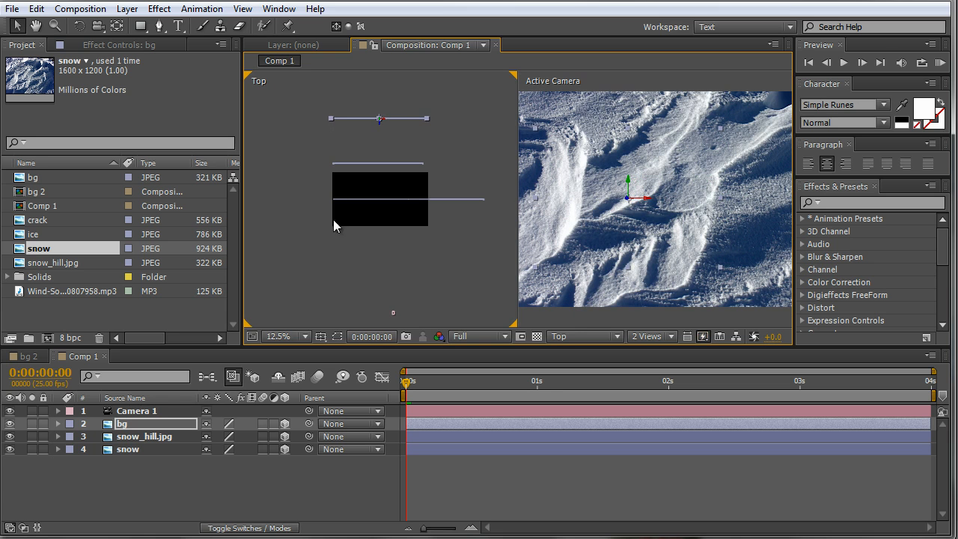
# - Shift the snow layer sideways in the Top view until it is roughly centred on the composition
pyautogui.click(409, 198)
pyautogui.moveTo(410, 201); pyautogui.dragTo(382, 202)
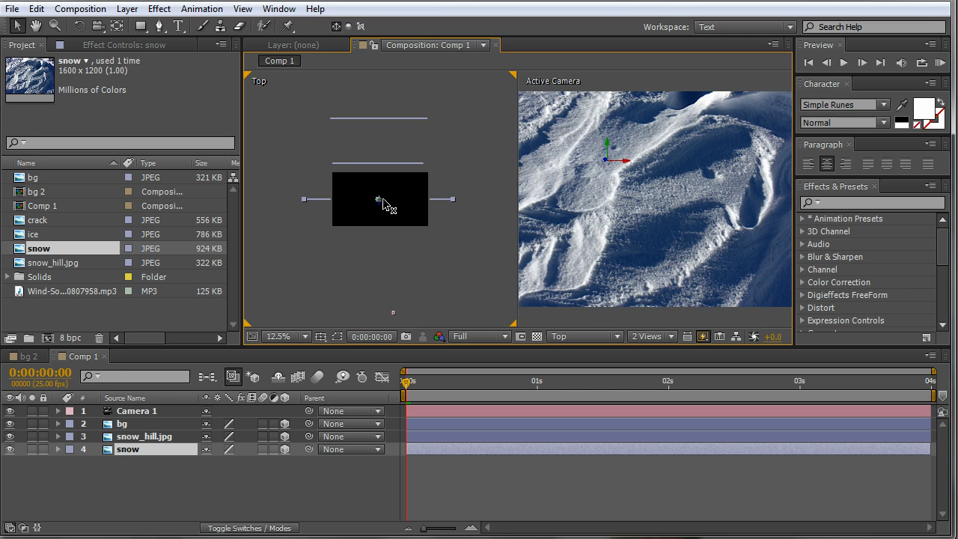
pyautogui.press('Return')
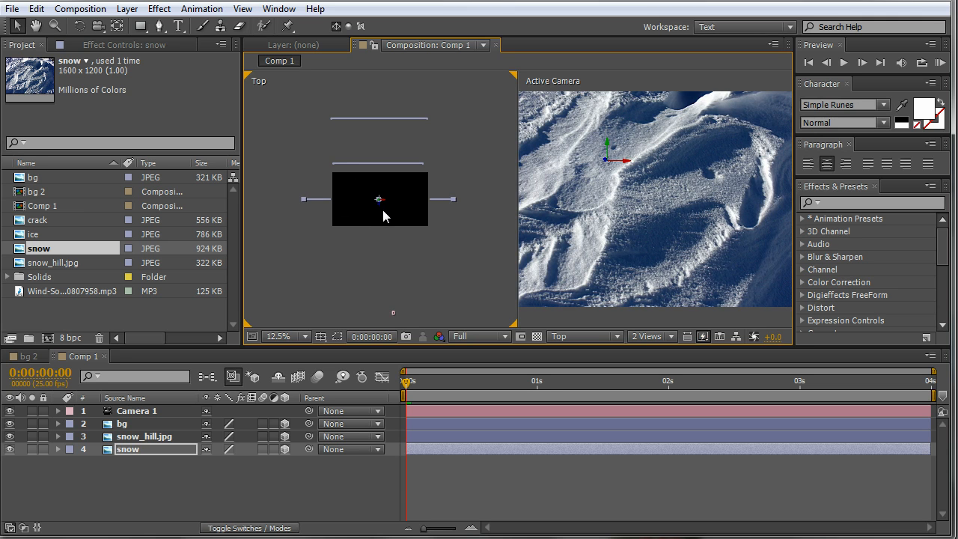
# - Tilt the snow layer into a ground plane with an X orientation of 285° and lower it to about 494, 368, 55
pyautogui.click(58, 449)
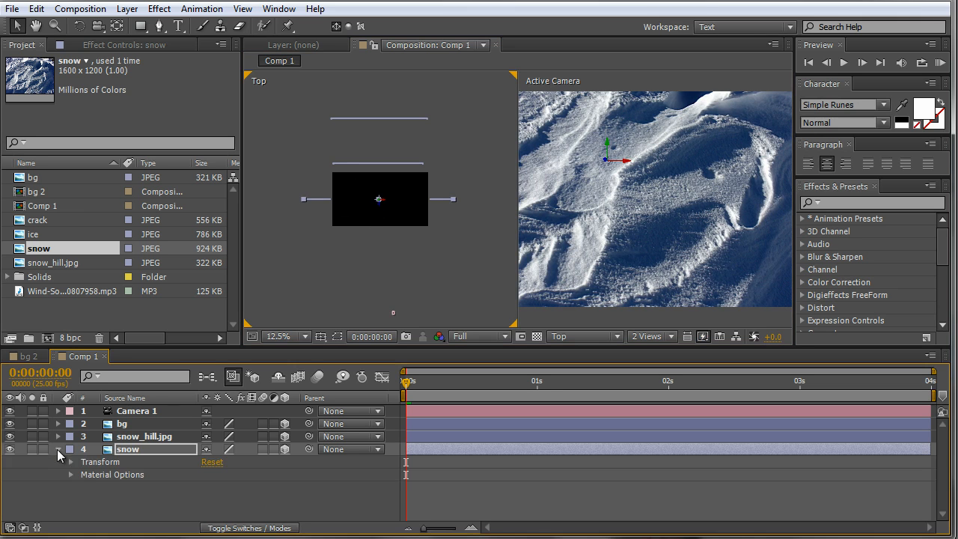
pyautogui.click(72, 462)
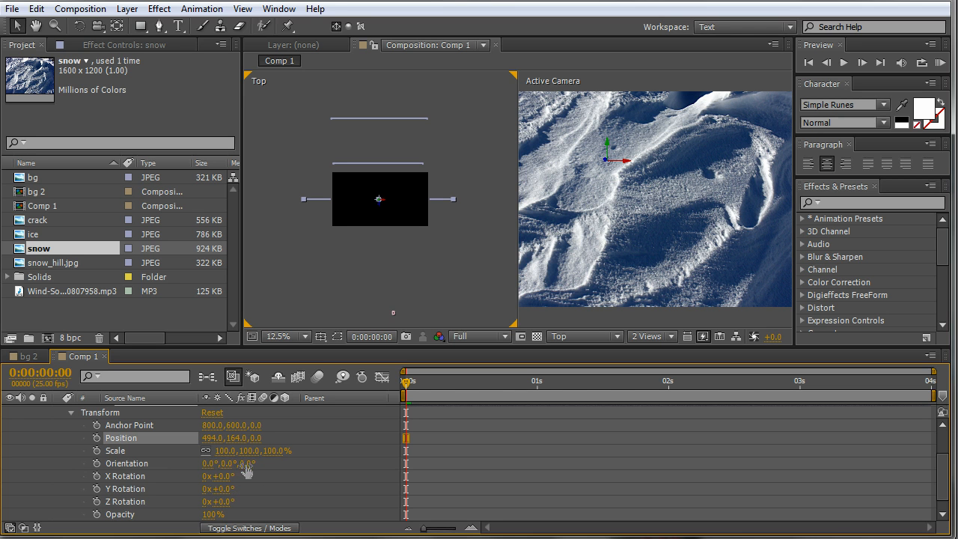
pyautogui.moveTo(245, 465); pyautogui.dragTo(214, 467)
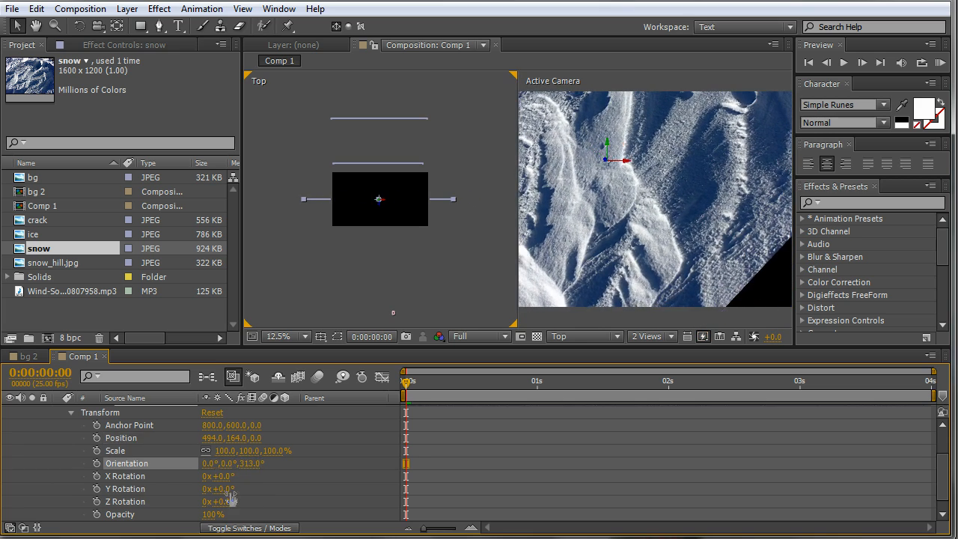
pyautogui.hotkey('ctrl', 'z')
pyautogui.moveTo(257, 464); pyautogui.dragTo(157, 469)
pyautogui.moveTo(603, 161); pyautogui.dragTo(601, 223)
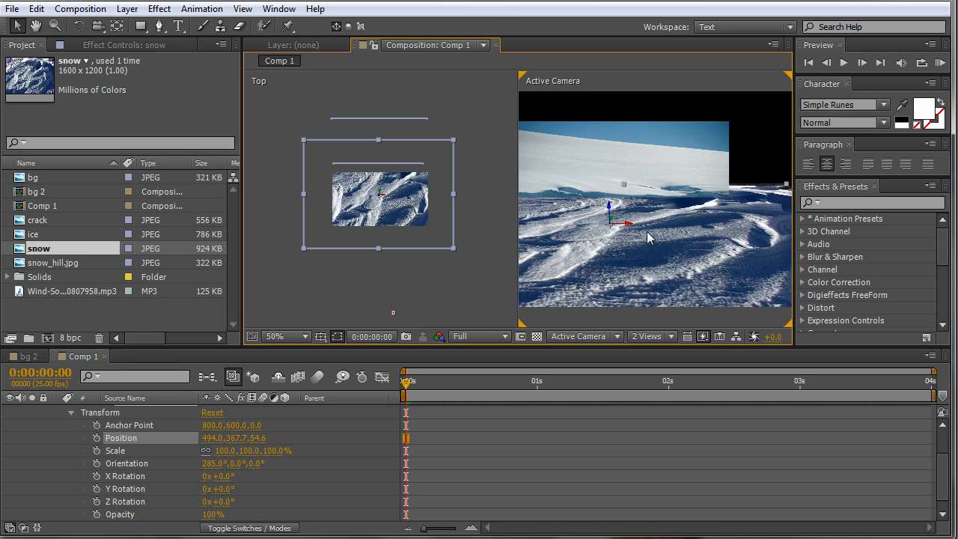
# - Shift snow_hill.jpg sideways to centre it in the camera view and adjust its height behind the snow ground plane
pyautogui.click(628, 148)
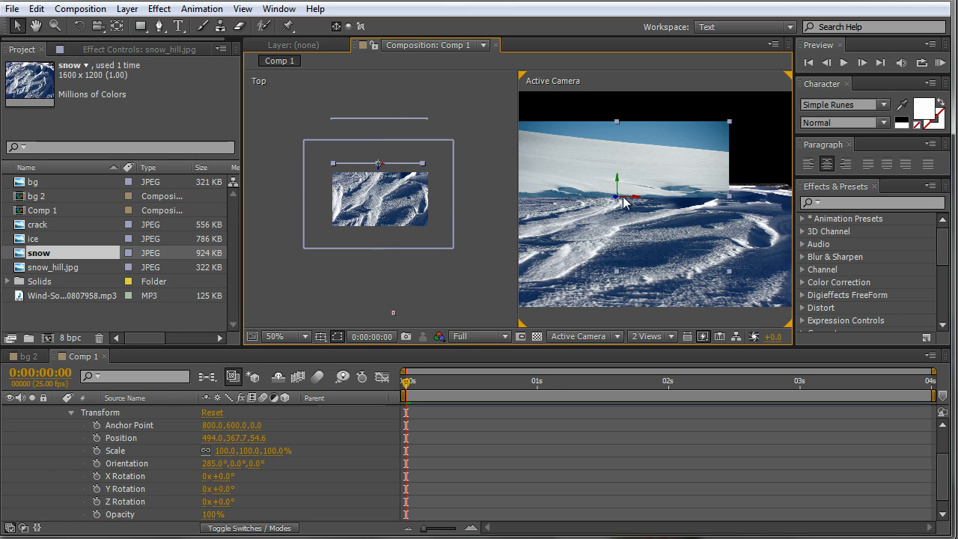
pyautogui.moveTo(641, 206); pyautogui.dragTo(667, 207)
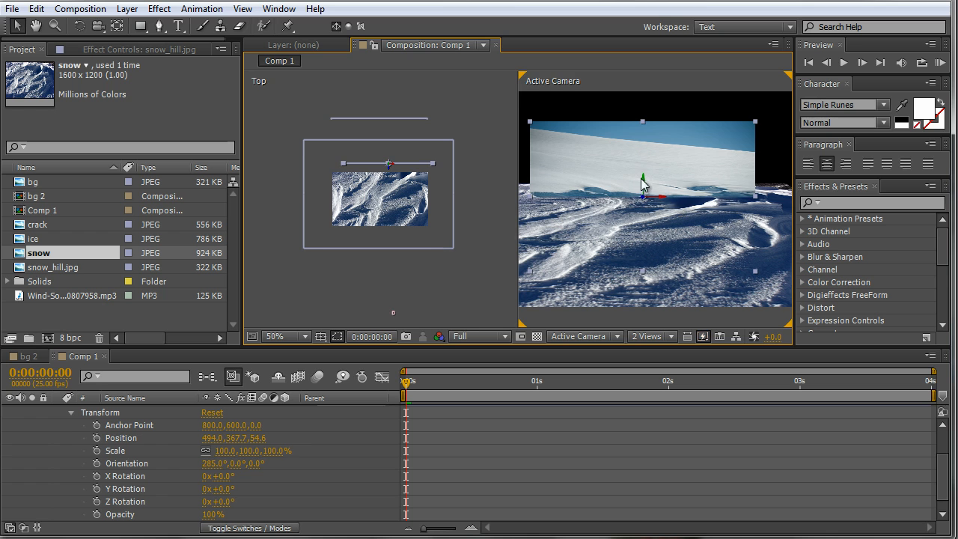
pyautogui.moveTo(643, 147); pyautogui.dragTo(644, 116)
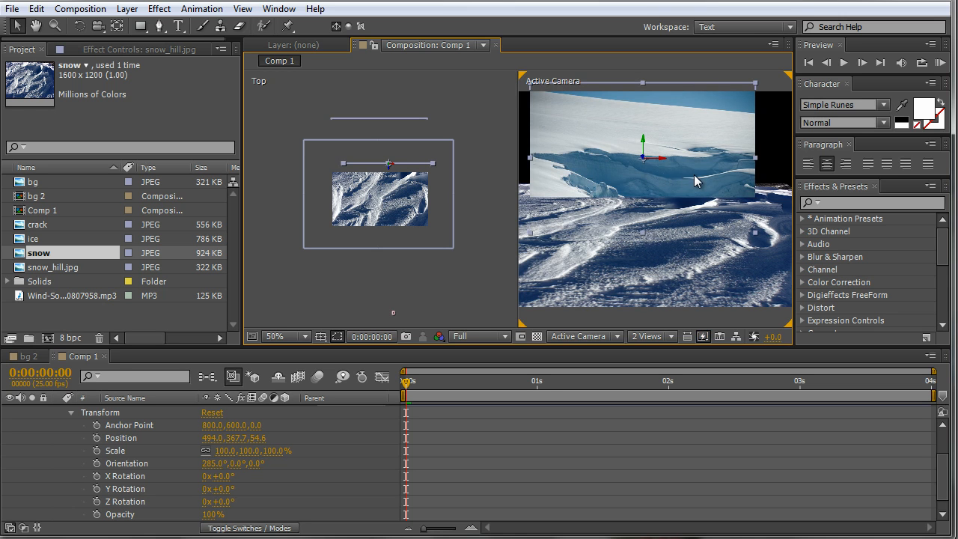
pyautogui.moveTo(643, 147); pyautogui.dragTo(642, 213)
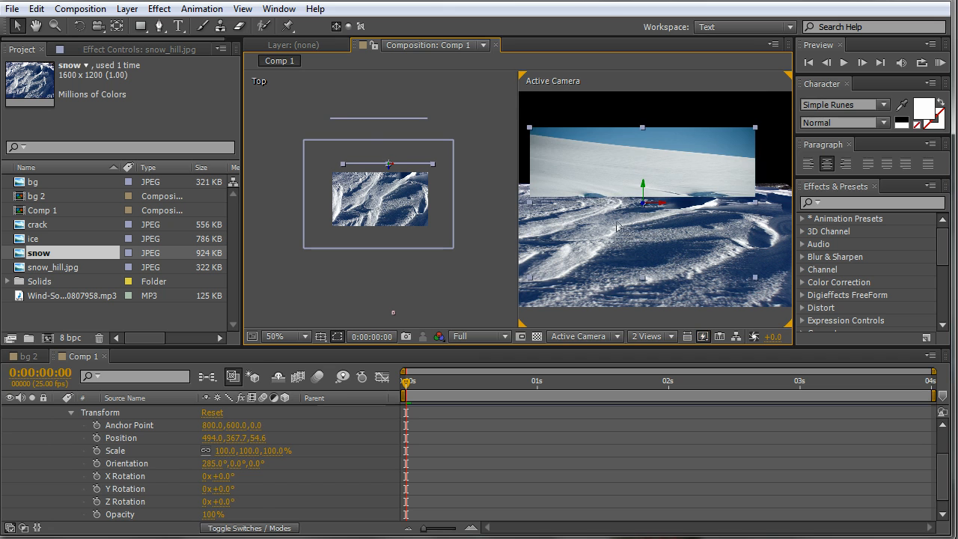
# - Bring bg forward in the Top view and mirror it horizontally in the camera view
pyautogui.scroll(2, 150, 440)
pyautogui.click(122, 424)
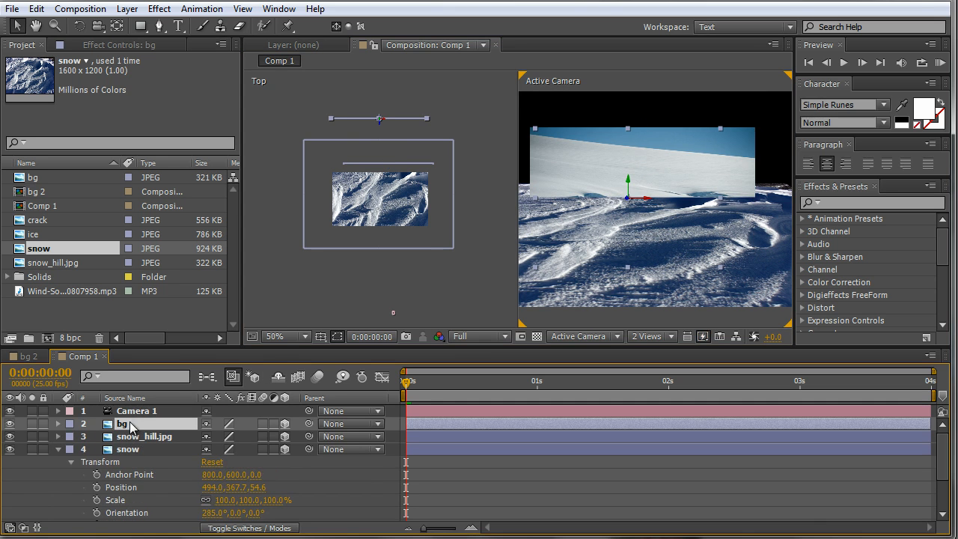
pyautogui.moveTo(380, 123); pyautogui.dragTo(382, 176)
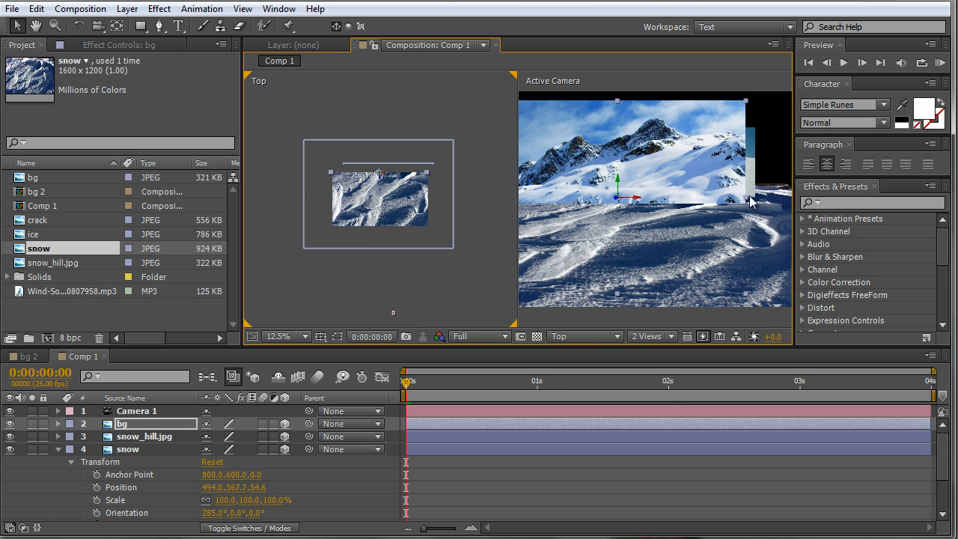
pyautogui.moveTo(747, 196); pyautogui.dragTo(472, 214)
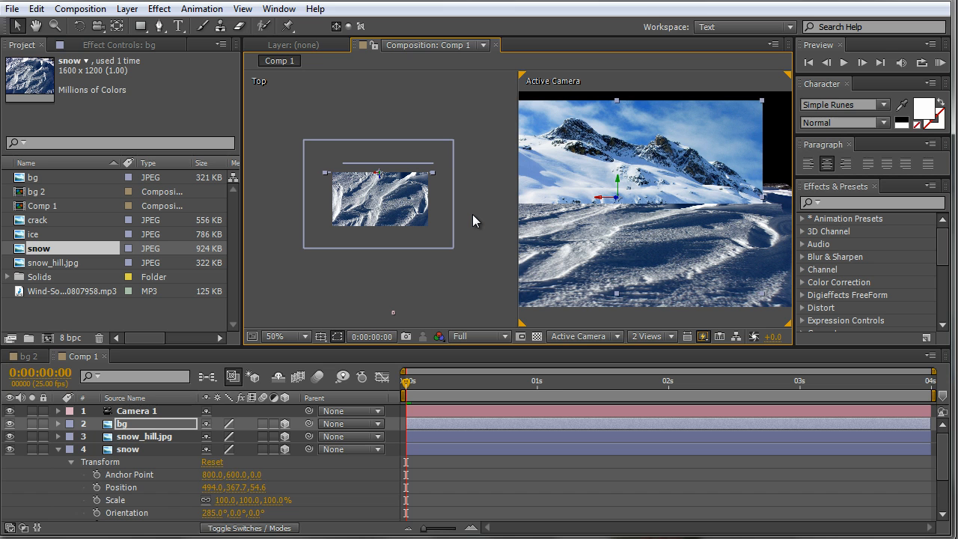
pyautogui.moveTo(472, 214); pyautogui.dragTo(475, 215)
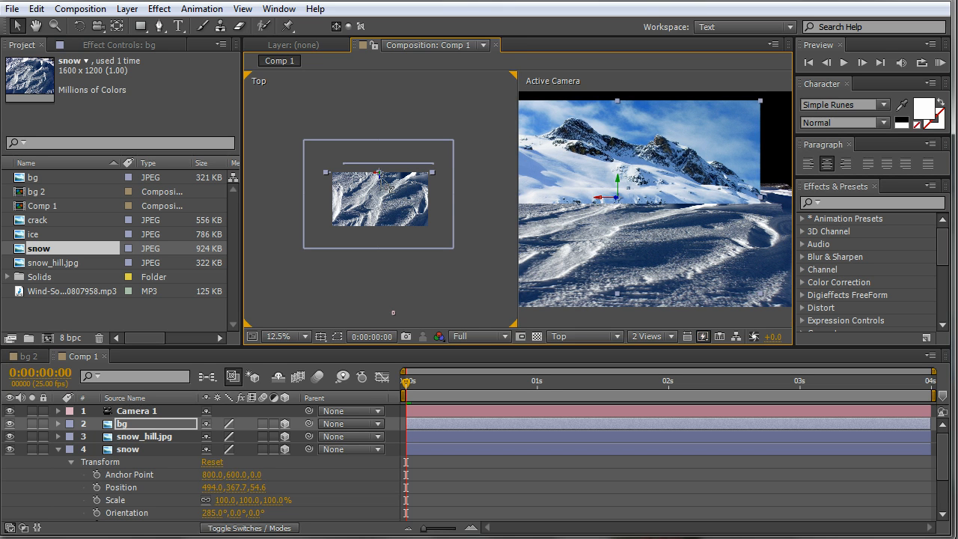
# - Push bg back behind snow_hill.jpg, then enlarge and reposition it until it covers the whole camera frame
pyautogui.moveTo(381, 177); pyautogui.dragTo(381, 115)
pyautogui.moveTo(592, 164); pyautogui.dragTo(533, 128)
pyautogui.moveTo(579, 165); pyautogui.dragTo(590, 170)
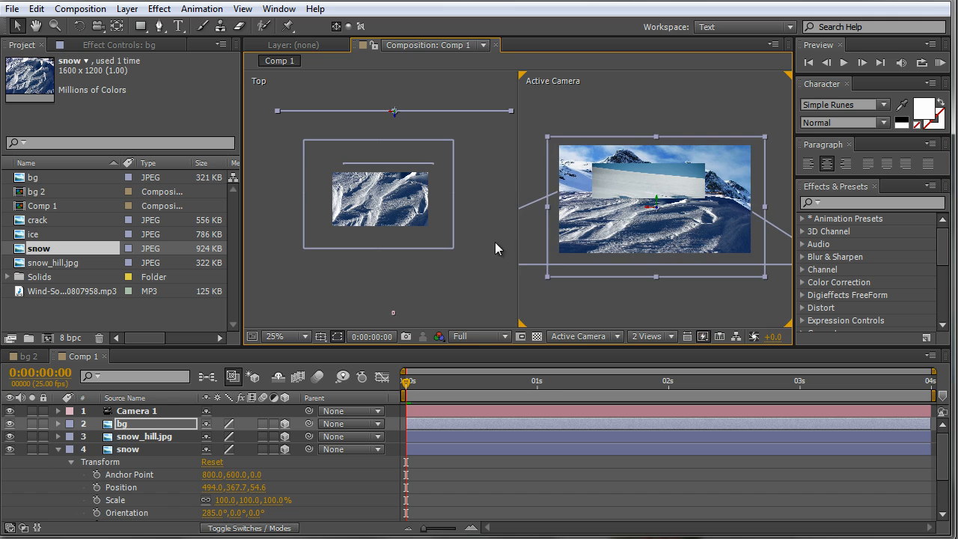
# - Scale up snow_hill.jpg until it nearly spans the width of the camera frame
pyautogui.click(627, 109)
pyautogui.click(636, 180)
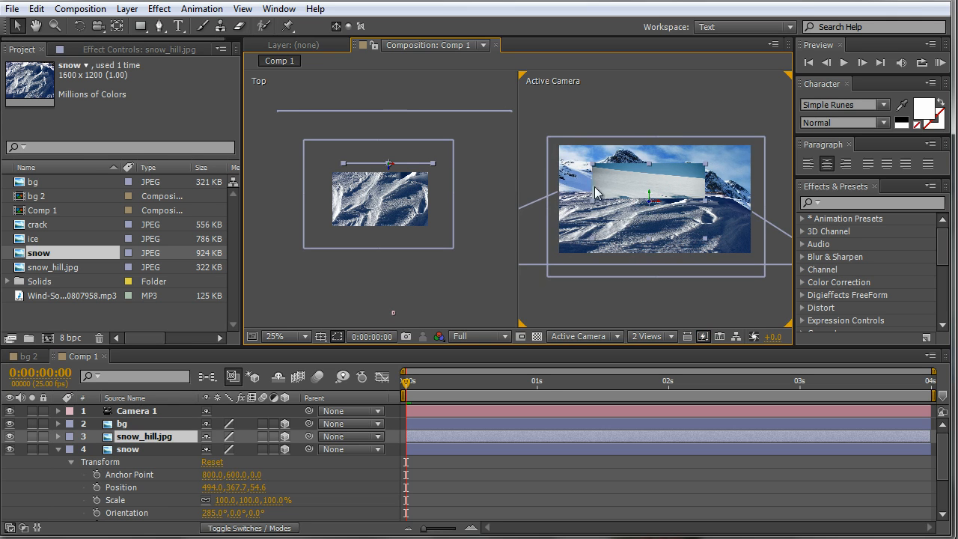
pyautogui.moveTo(593, 163); pyautogui.dragTo(557, 142)
pyautogui.moveTo(604, 171)
pyautogui.mouseDown()
pyautogui.moveTo(627, 209)
pyautogui.moveTo(607, 171)
pyautogui.mouseUp()
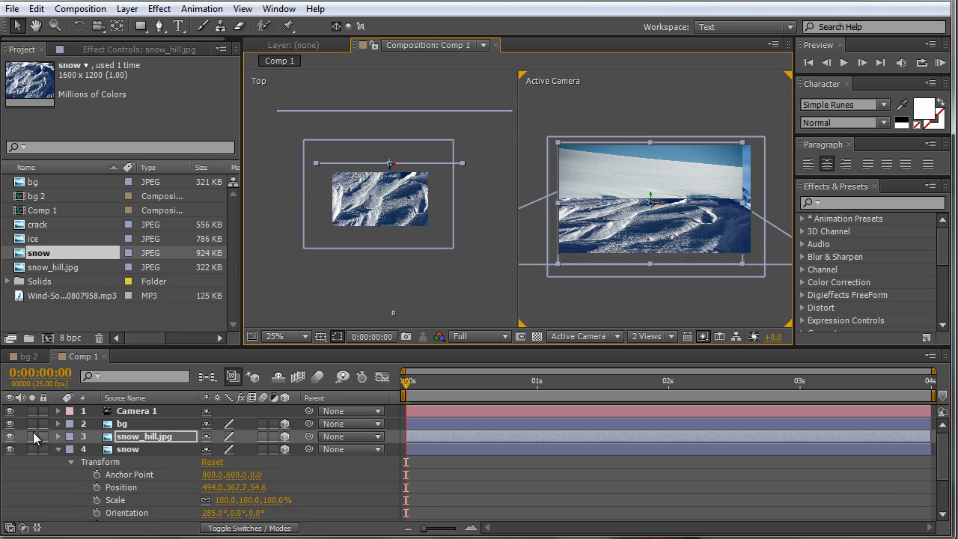
# - Solo snow_hill.jpg and draw a closed four-point Pen mask around its sky and upper snow slope
pyautogui.click(31, 435)
pyautogui.click(159, 26)
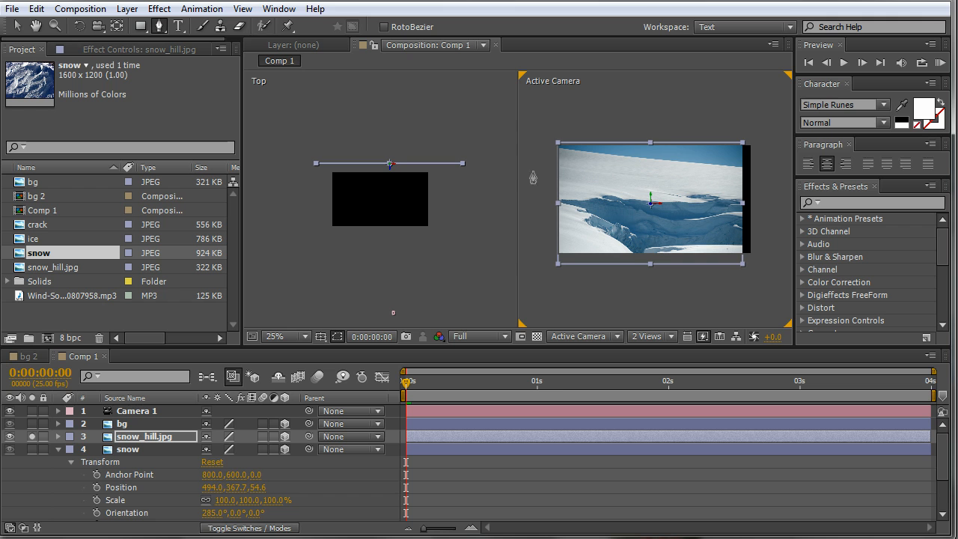
pyautogui.click(549, 164)
pyautogui.click(768, 184)
pyautogui.click(755, 132)
pyautogui.click(551, 139)
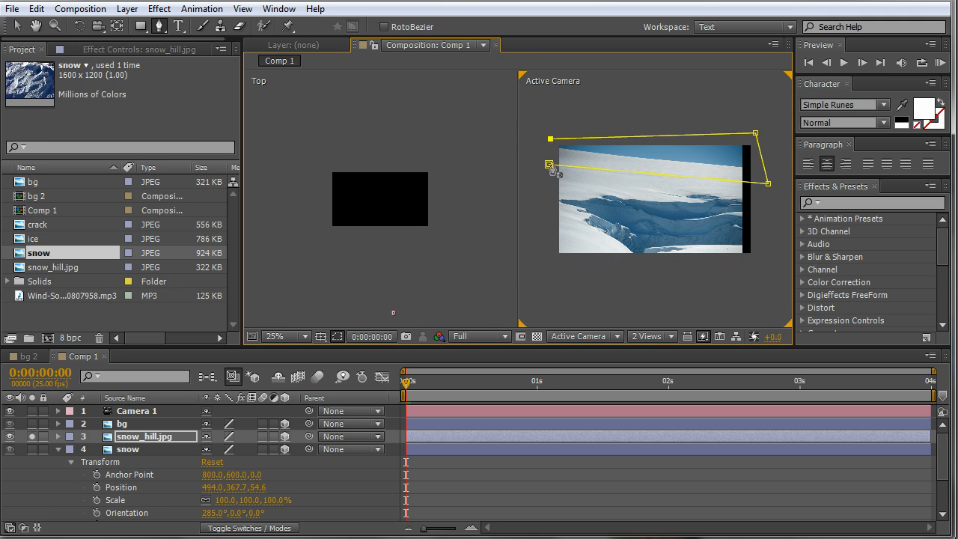
pyautogui.click(549, 164)
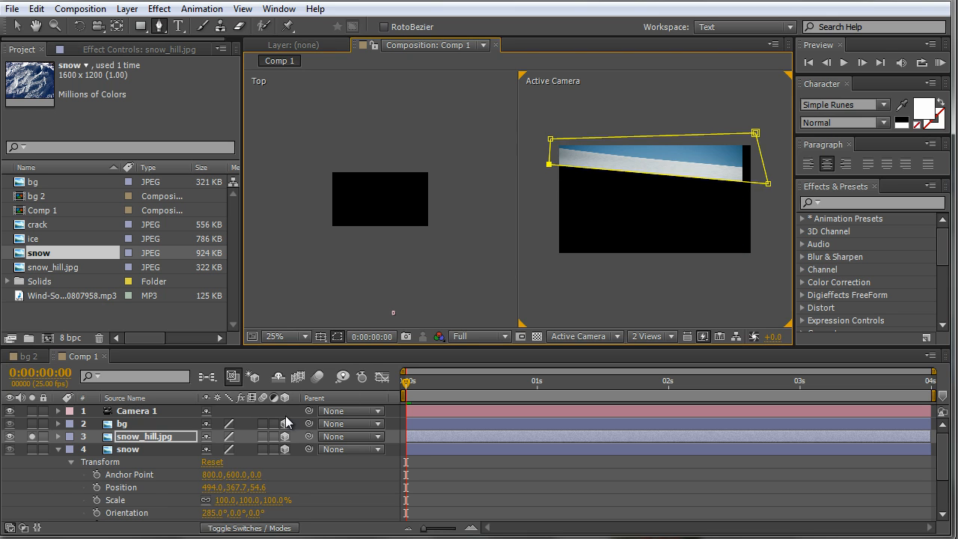
# - Invert the snow_hill.jpg mask and set its feather to 78 pixels and expansion to 52 pixels
pyautogui.press('m')
pyautogui.click(257, 450)
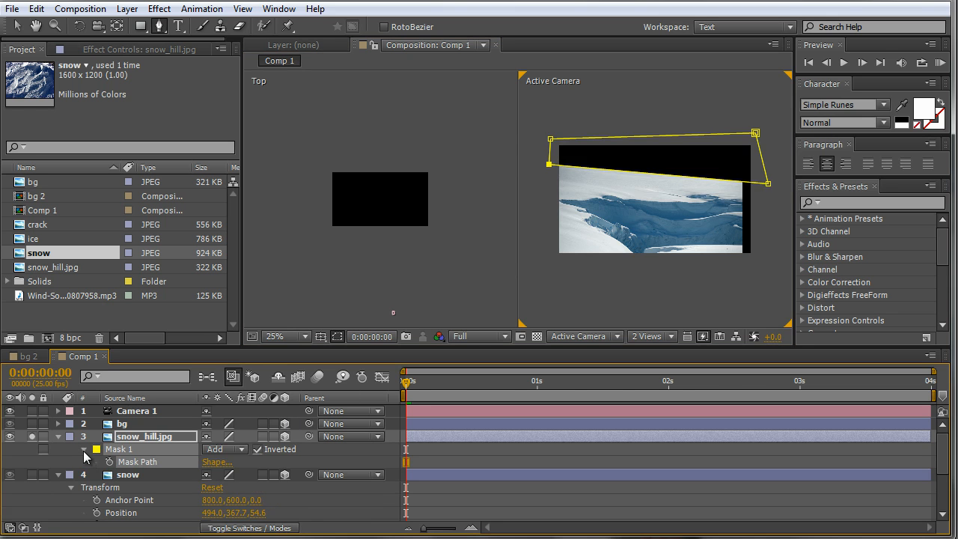
pyautogui.click(84, 450)
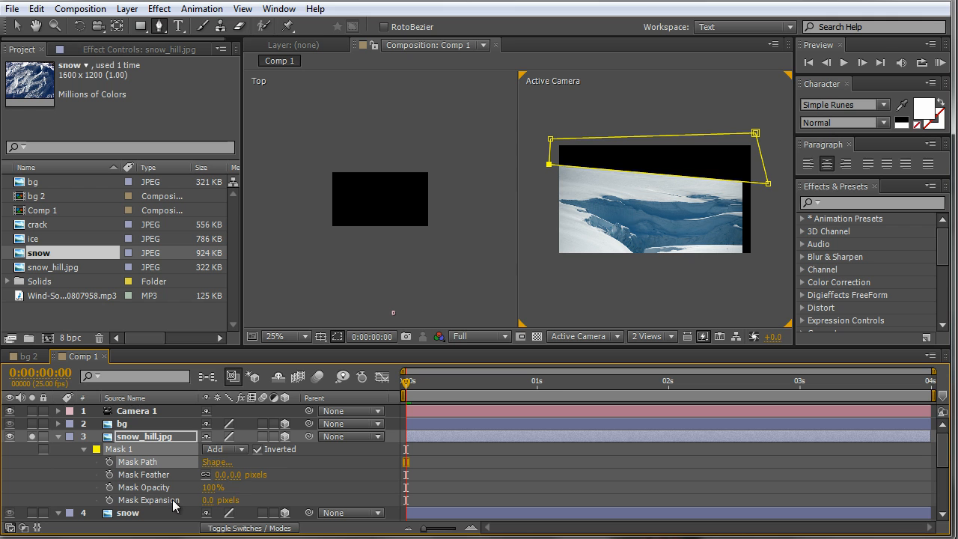
pyautogui.moveTo(232, 480); pyautogui.dragTo(290, 480)
pyautogui.moveTo(208, 502); pyautogui.dragTo(246, 505)
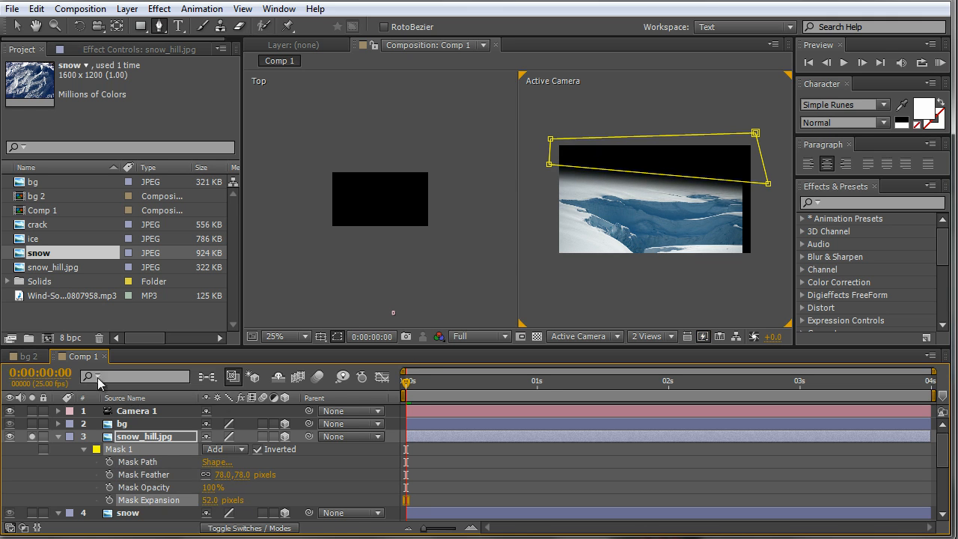
# - Unsolo snow_hill.jpg, reposition it over the base of the mountains and widen it past both frame edges
pyautogui.click(18, 26)
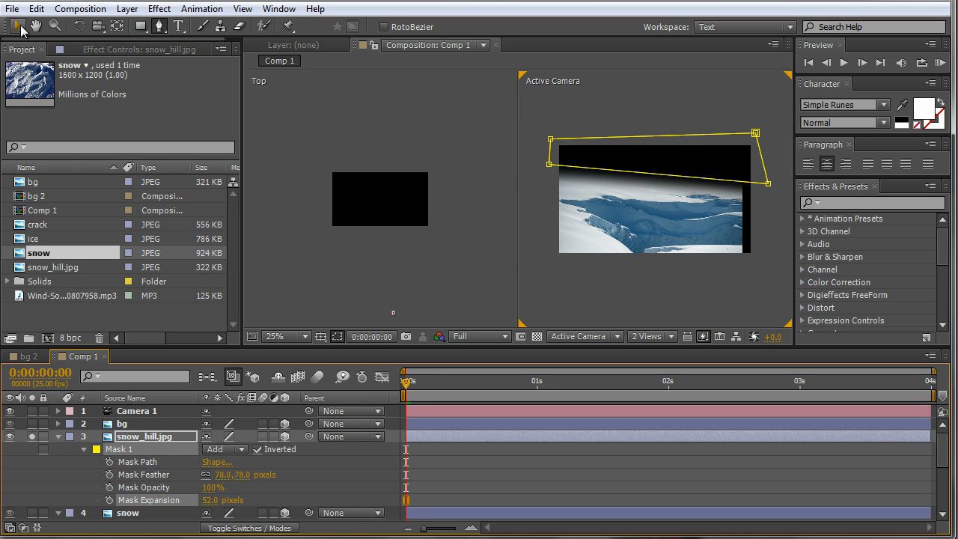
pyautogui.click(638, 229)
pyautogui.moveTo(635, 231); pyautogui.dragTo(638, 225)
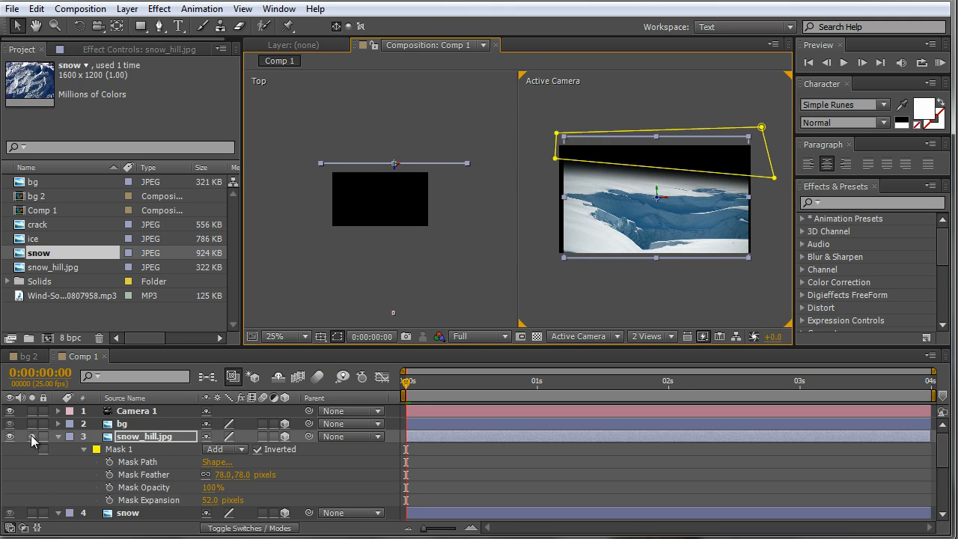
pyautogui.click(32, 437)
pyautogui.moveTo(611, 184)
pyautogui.mouseDown()
pyautogui.moveTo(613, 168)
pyautogui.moveTo(605, 204)
pyautogui.moveTo(607, 191)
pyautogui.mouseUp()
pyautogui.moveTo(747, 203); pyautogui.dragTo(759, 203)
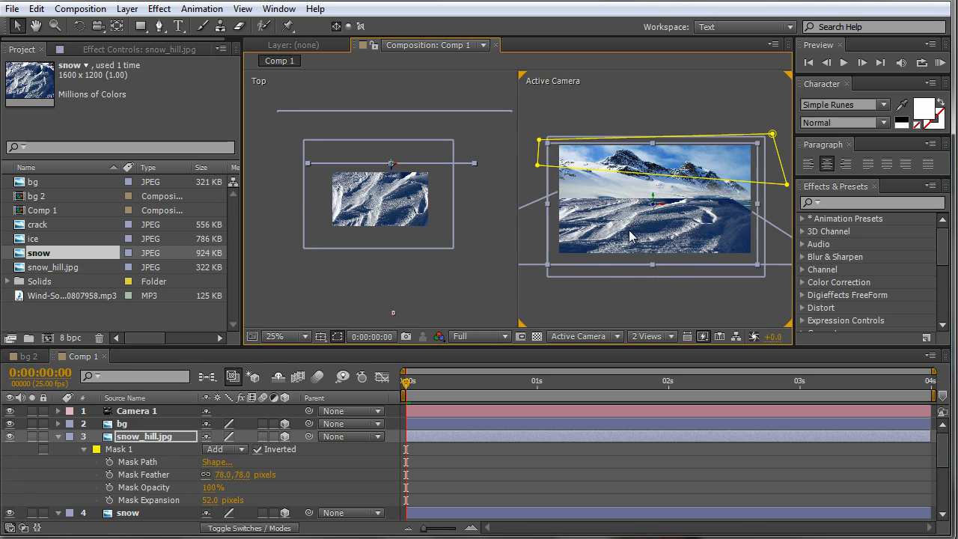
# - Move the snow layer sideways and down in the camera view so it is centred with its horizon lower
pyautogui.click(662, 253)
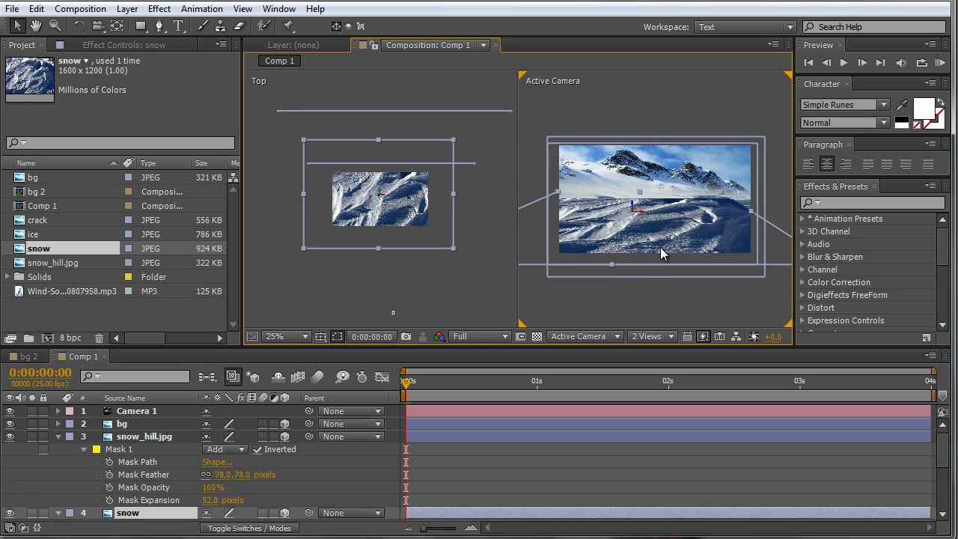
pyautogui.moveTo(633, 207); pyautogui.dragTo(669, 219)
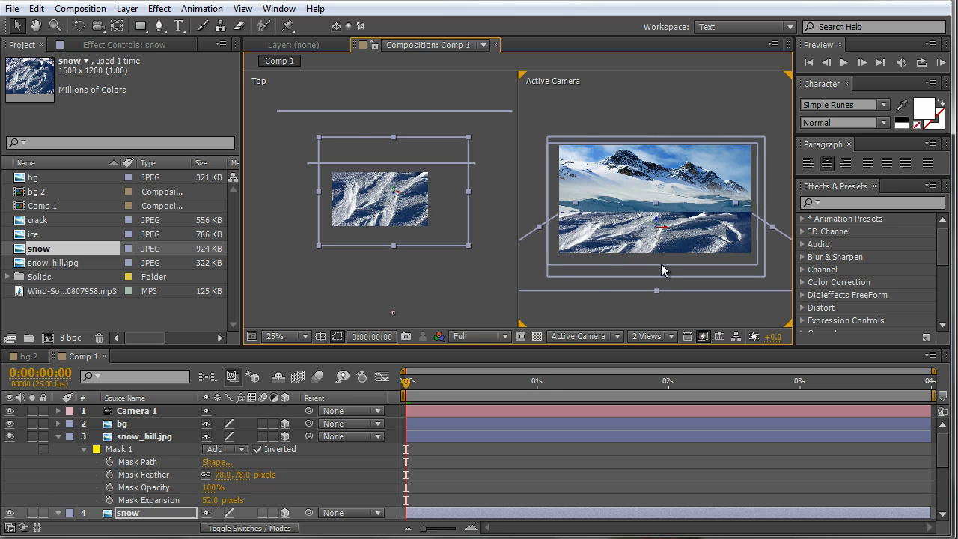
pyautogui.scroll(2, 661, 262)
pyautogui.scroll(-2, 650, 257)
# - Draw a wide rectangular mask across the far edge of the snow layer in the camera view
pyautogui.click(139, 27)
pyautogui.click(213, 27)
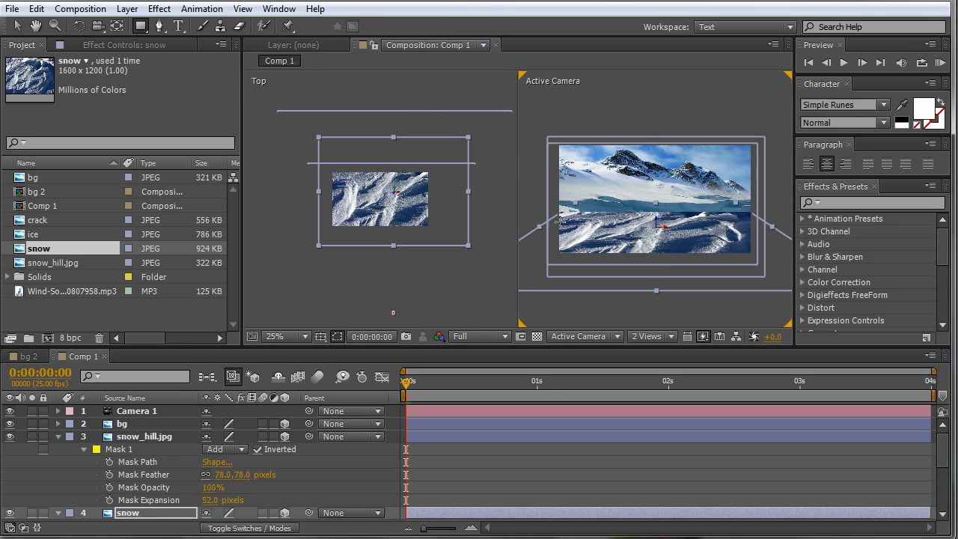
pyautogui.moveTo(536, 201); pyautogui.dragTo(762, 224)
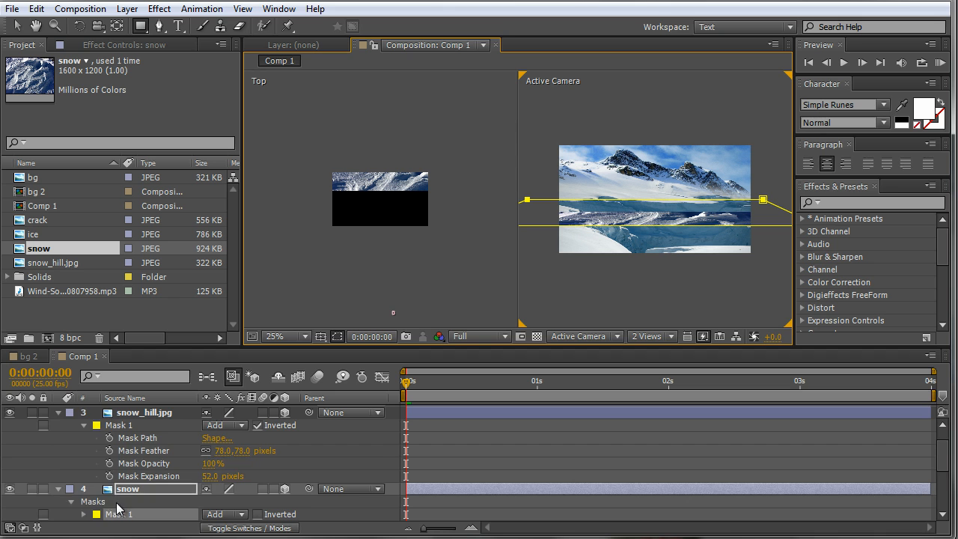
# - Invert the snow layer's mask and set its feather to 114 pixels and expansion to 58 pixels
pyautogui.scroll(-3, 117, 511)
pyautogui.press('m')
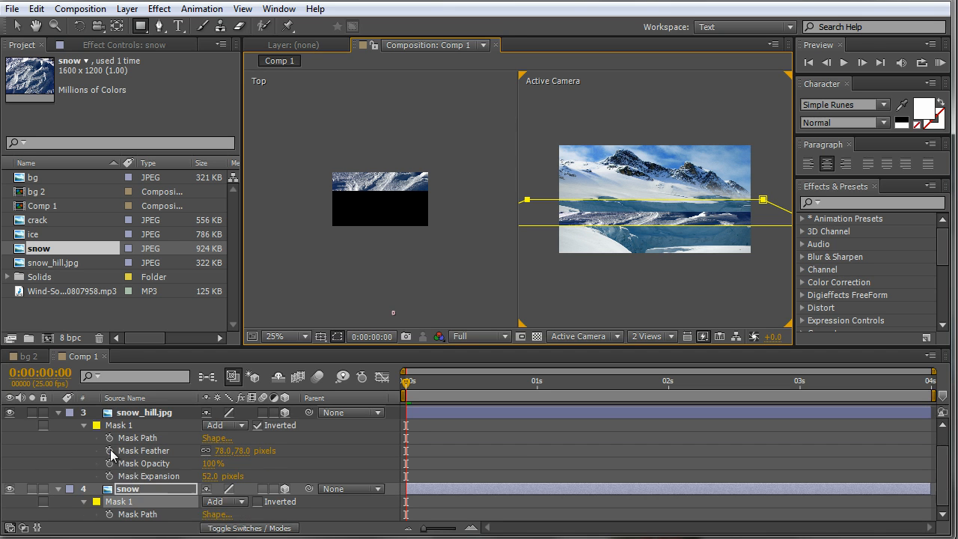
pyautogui.click(257, 502)
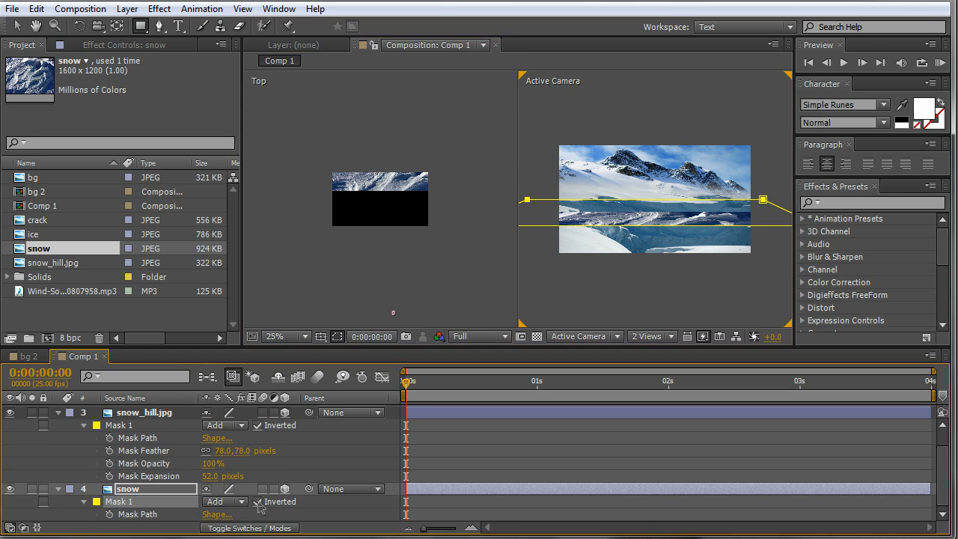
pyautogui.click(85, 502)
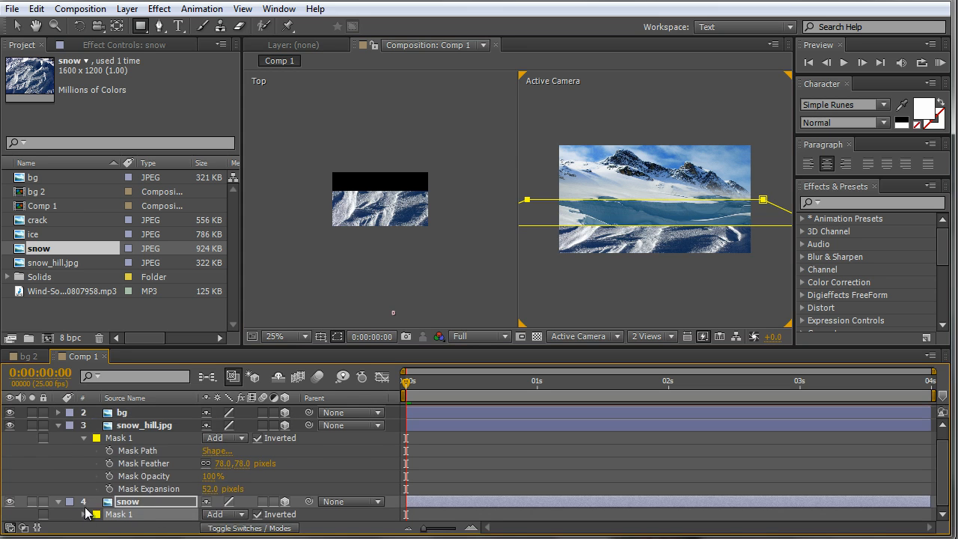
pyautogui.click(85, 515)
pyautogui.moveTo(238, 490); pyautogui.dragTo(251, 490)
pyautogui.moveTo(205, 517); pyautogui.dragTo(273, 491)
pyautogui.click(16, 27)
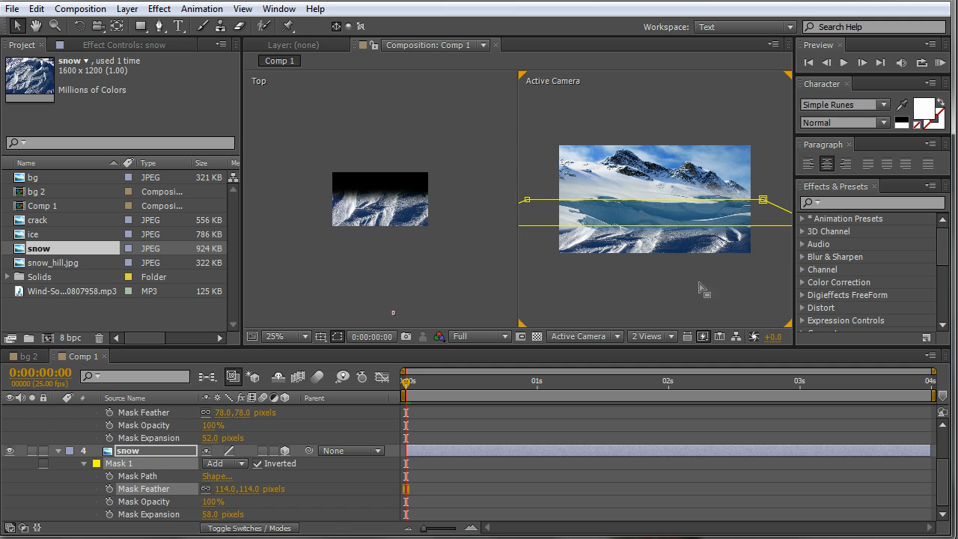
# - Push the snow layer farther back in the Top view and raise it slightly in the camera view
pyautogui.scroll(-3, 419, 247)
pyautogui.click(416, 247)
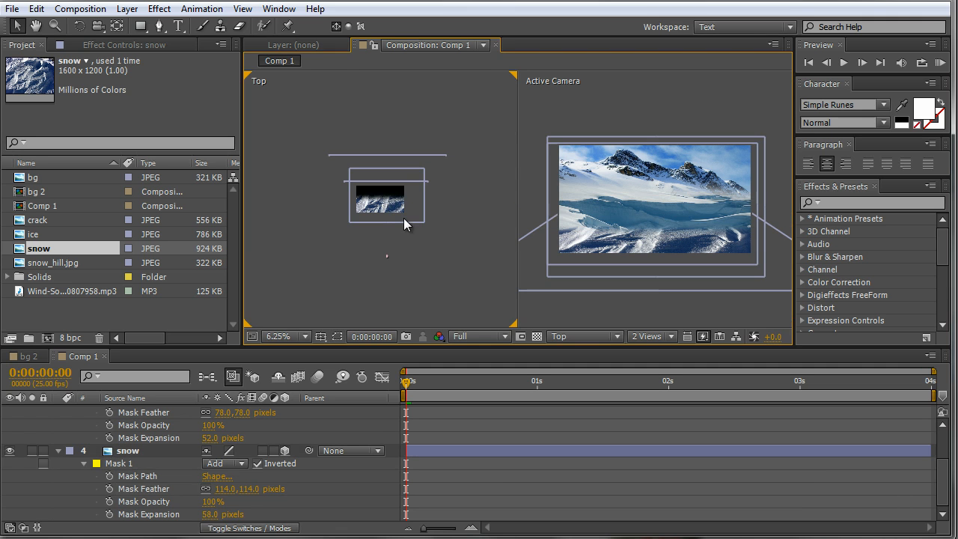
pyautogui.click(400, 220)
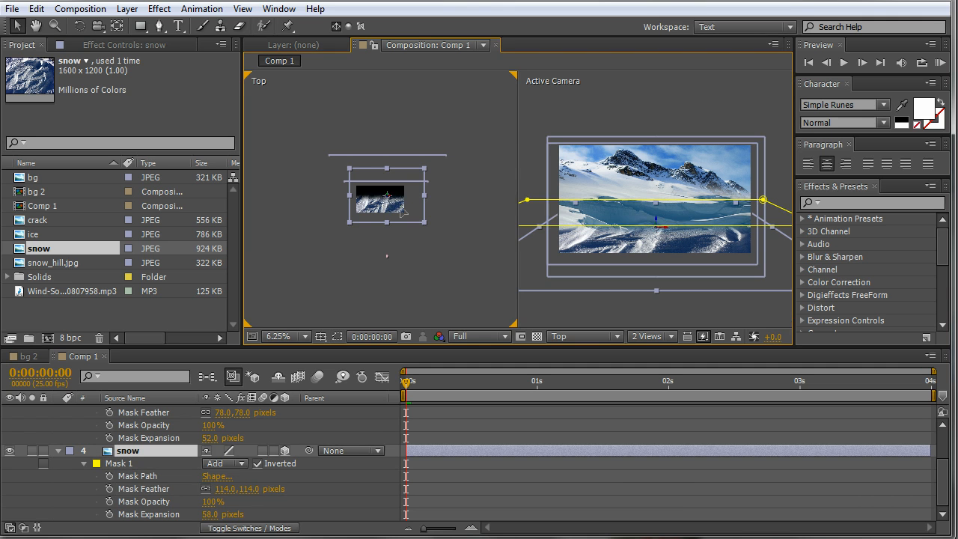
pyautogui.moveTo(397, 211)
pyautogui.mouseDown()
pyautogui.moveTo(399, 182)
pyautogui.moveTo(396, 206)
pyautogui.moveTo(393, 198)
pyautogui.mouseUp()
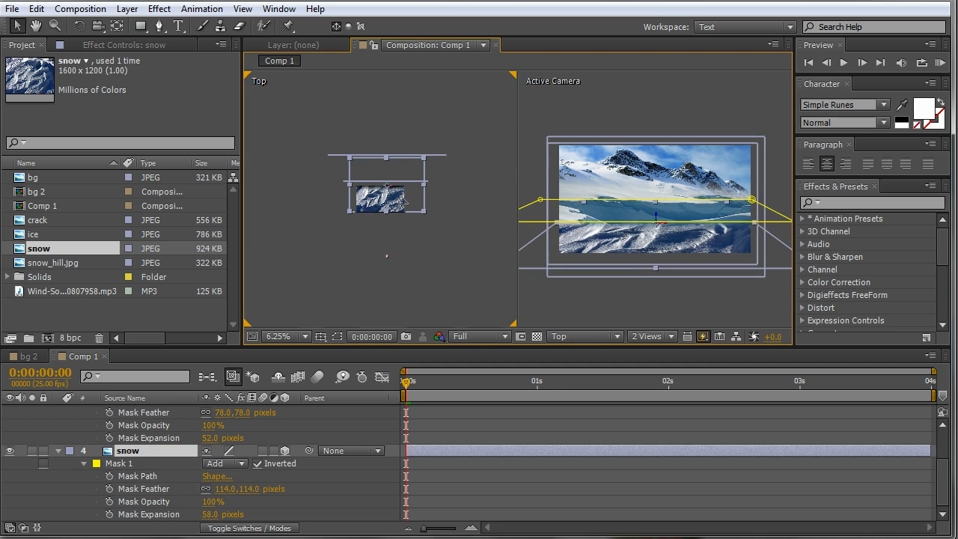
pyautogui.moveTo(657, 218); pyautogui.dragTo(659, 208)
pyautogui.press('.')
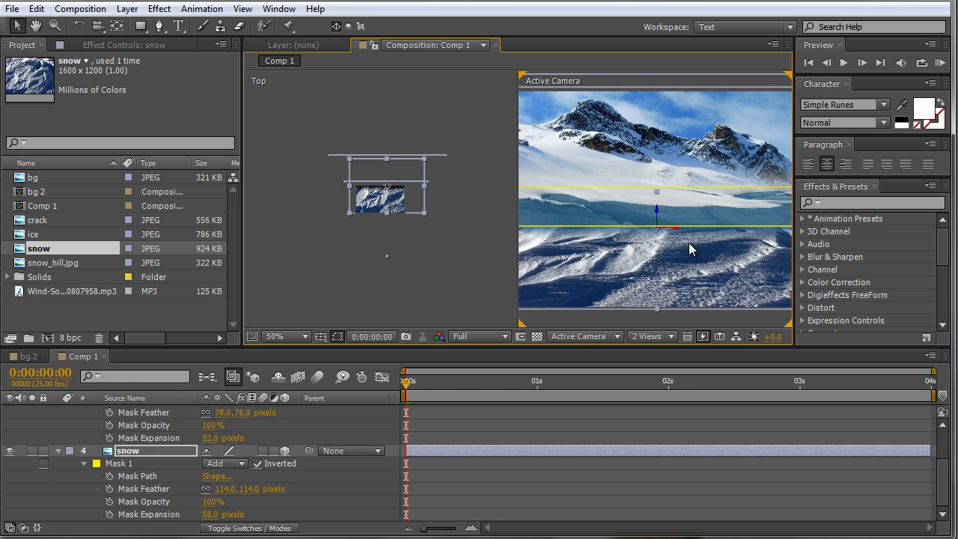
pyautogui.press(',')
# - Switch to a single Active Camera view and lower the snow layer slightly
pyautogui.click(665, 337)
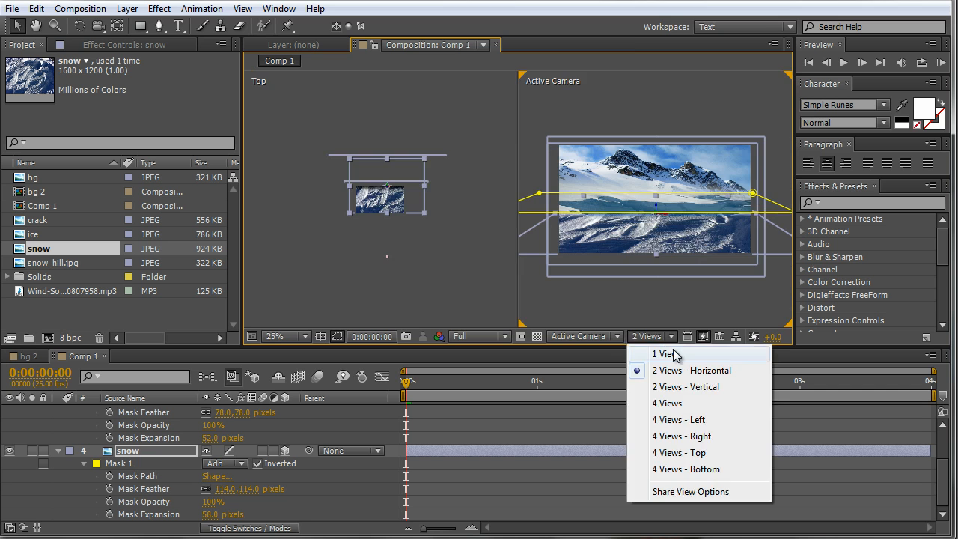
pyautogui.click(674, 355)
pyautogui.press('.')
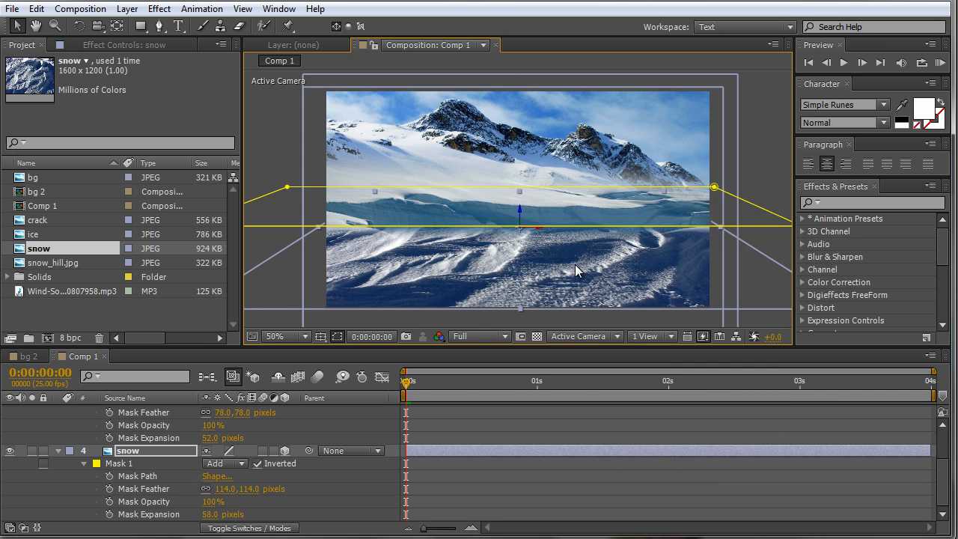
pyautogui.moveTo(520, 209)
pyautogui.mouseDown()
pyautogui.moveTo(522, 199)
pyautogui.moveTo(528, 220)
pyautogui.mouseUp()
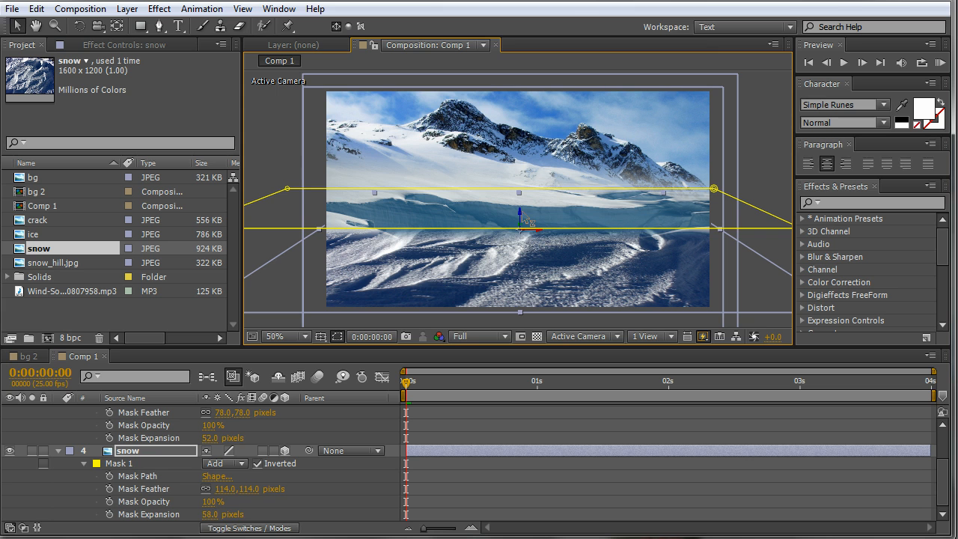
# - Raise the snow layer in the camera view so its far edge covers more of the icy ledge
pyautogui.click(604, 227)
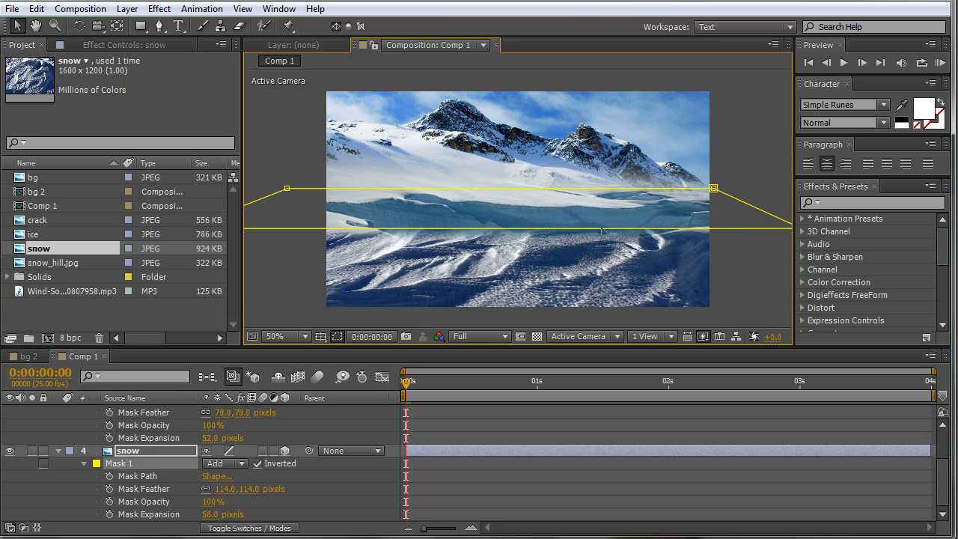
pyautogui.moveTo(604, 229)
pyautogui.mouseDown()
pyautogui.moveTo(607, 218)
pyautogui.moveTo(610, 225)
pyautogui.mouseUp()
pyautogui.click(509, 283)
pyautogui.moveTo(521, 221); pyautogui.dragTo(520, 202)
pyautogui.moveTo(520, 187); pyautogui.dragTo(522, 208)
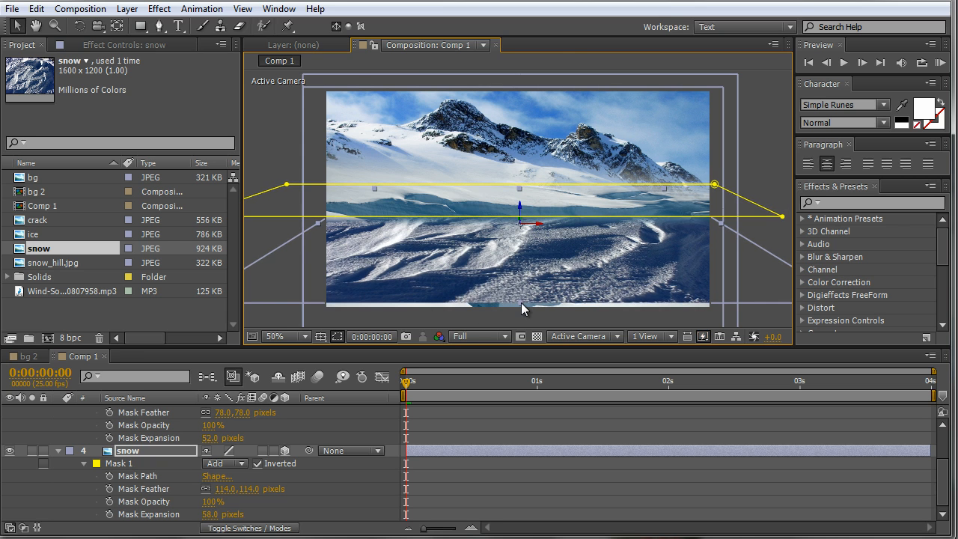
pyautogui.press(',')
pyautogui.press(',')
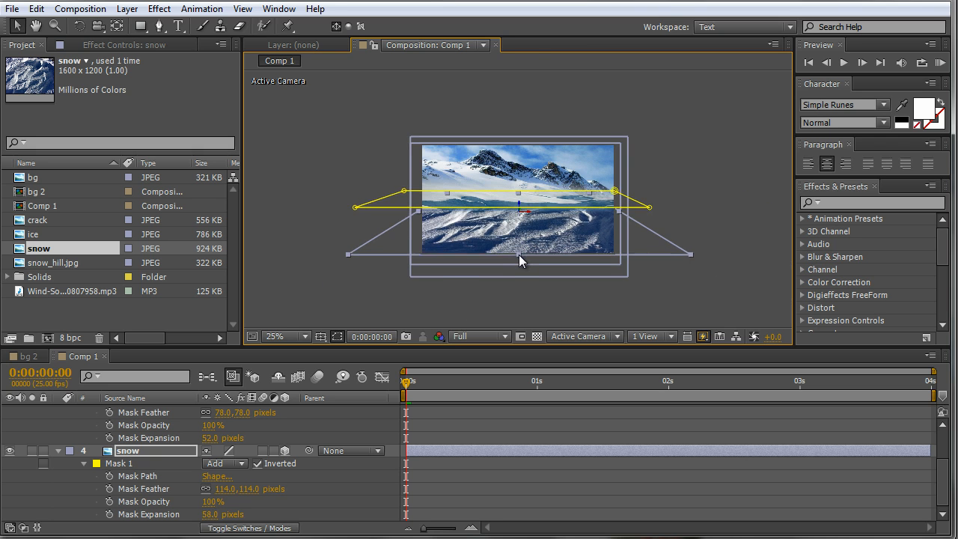
pyautogui.press('.')
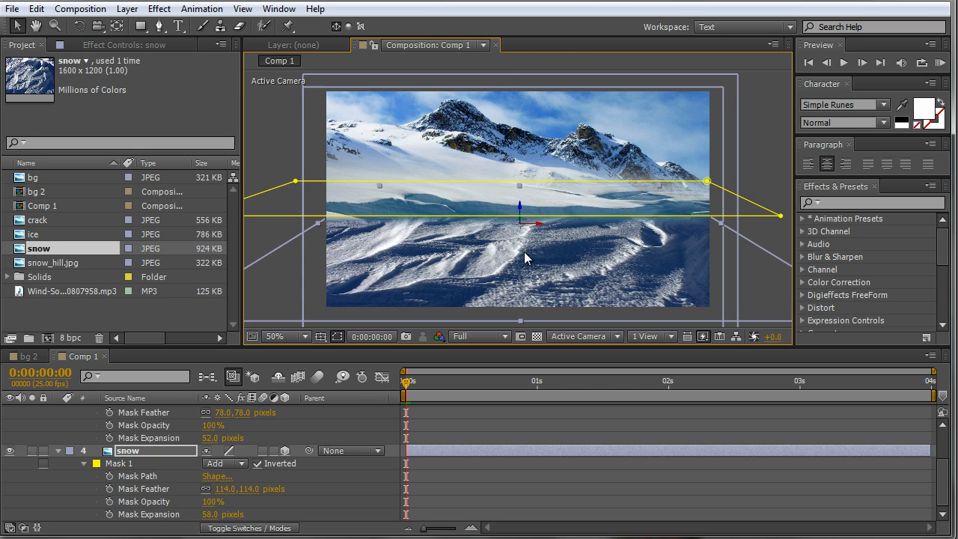
# - Apply Motion Tile to the snow layer with Mirror Edges on, output width 340 and output height 450
pyautogui.click(852, 202)
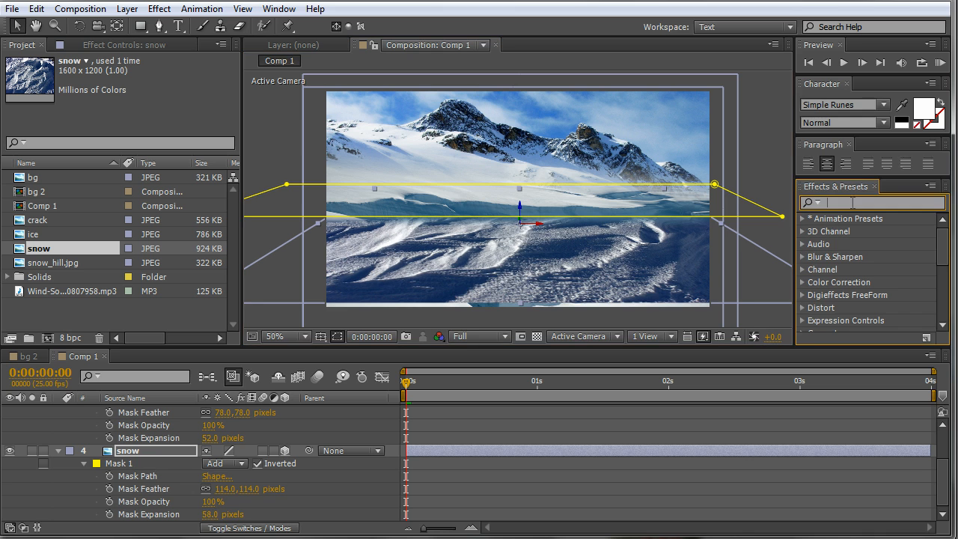
pyautogui.write('motion')
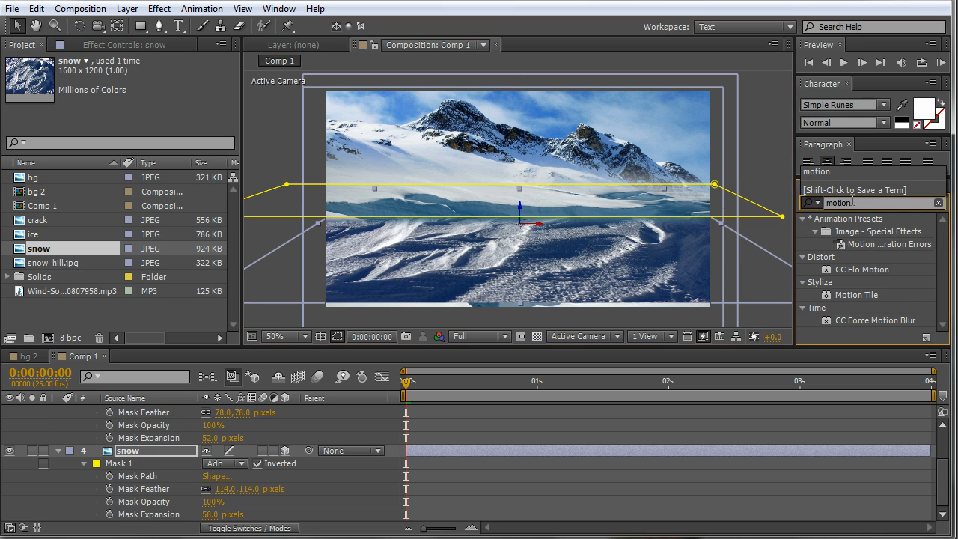
pyautogui.moveTo(837, 299); pyautogui.dragTo(145, 449)
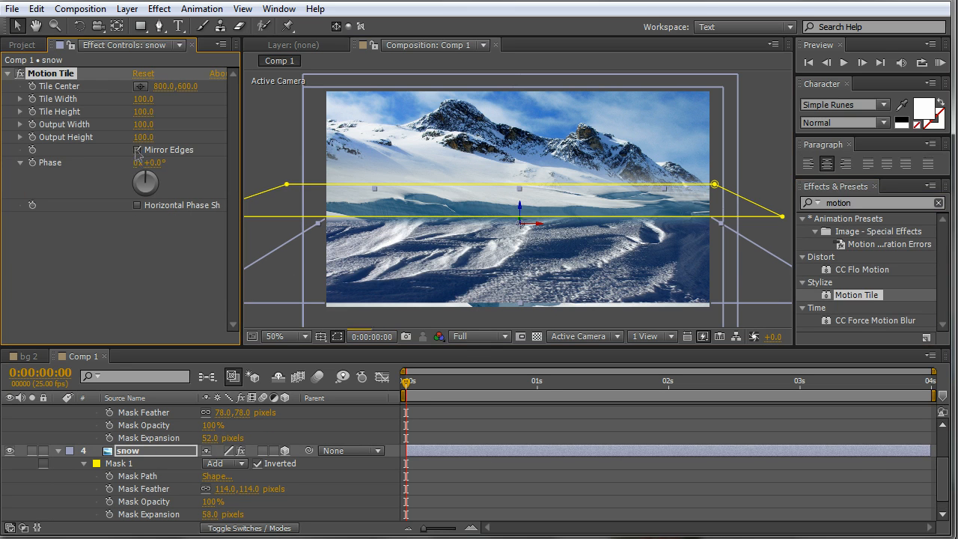
pyautogui.moveTo(143, 127); pyautogui.dragTo(165, 139)
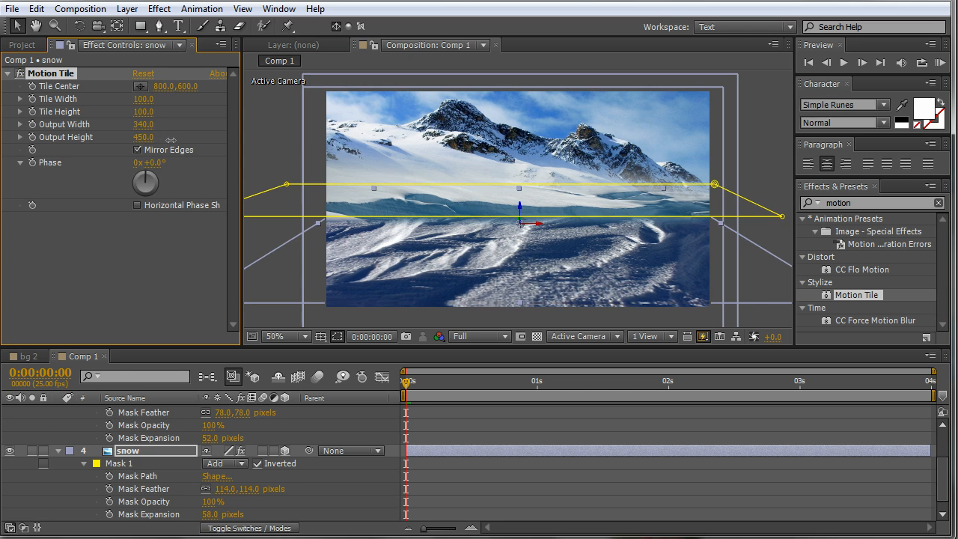
# - Move the extended snow layer slightly higher in the camera view and deselect it
pyautogui.moveTo(427, 383); pyautogui.dragTo(382, 410)
pyautogui.moveTo(527, 215); pyautogui.dragTo(524, 201)
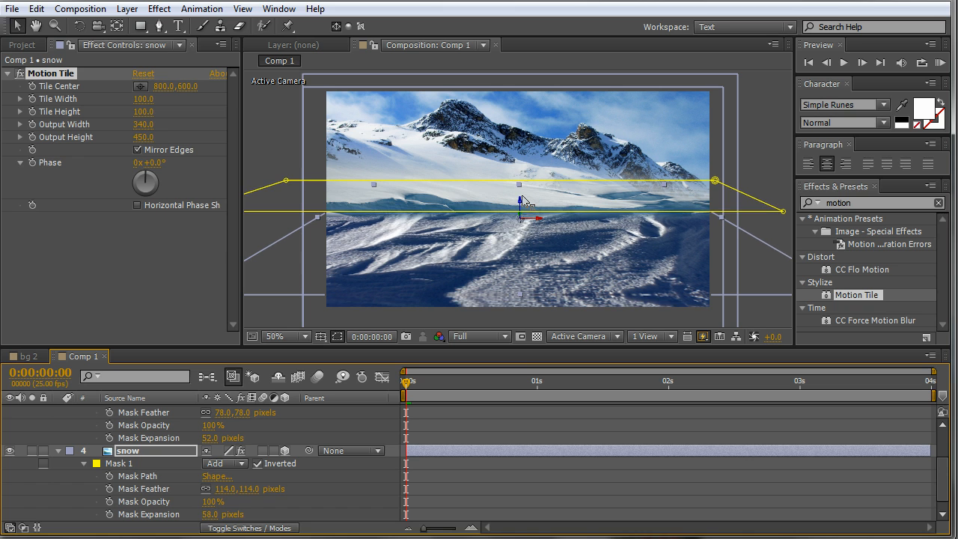
pyautogui.click(751, 149)
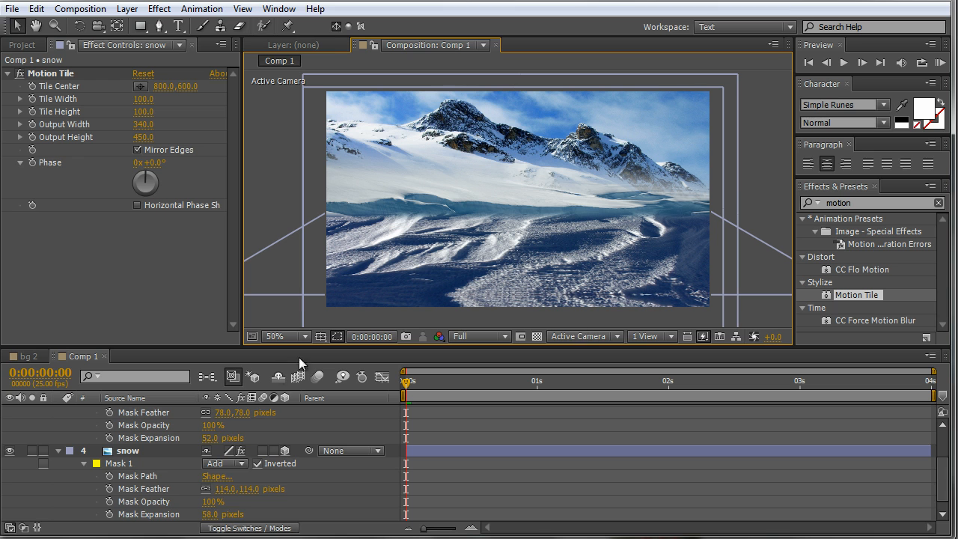
# - Add a Curves effect to the snow layer and bend the RGB curve strongly upward to brighten the foreground
pyautogui.scroll(-1, 221, 435)
pyautogui.click(137, 440)
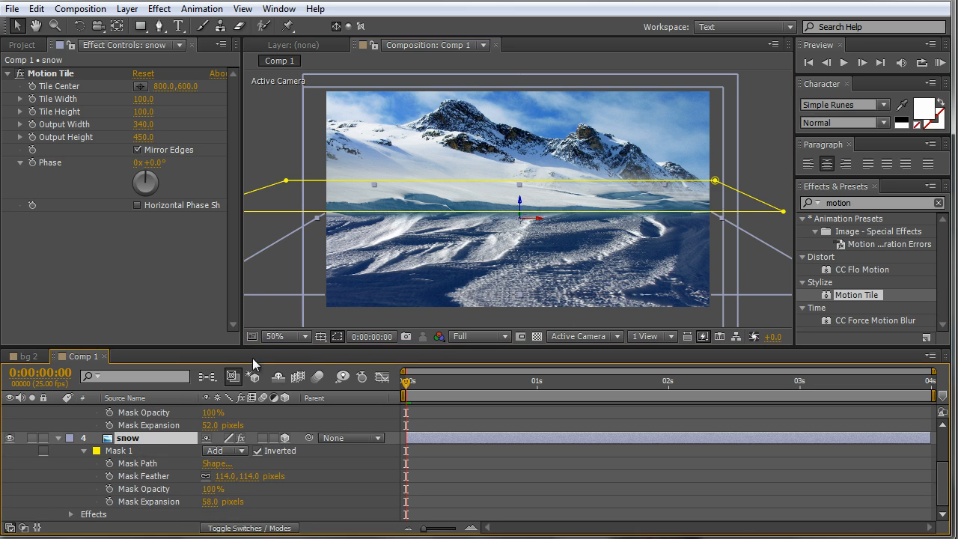
pyautogui.click(158, 8)
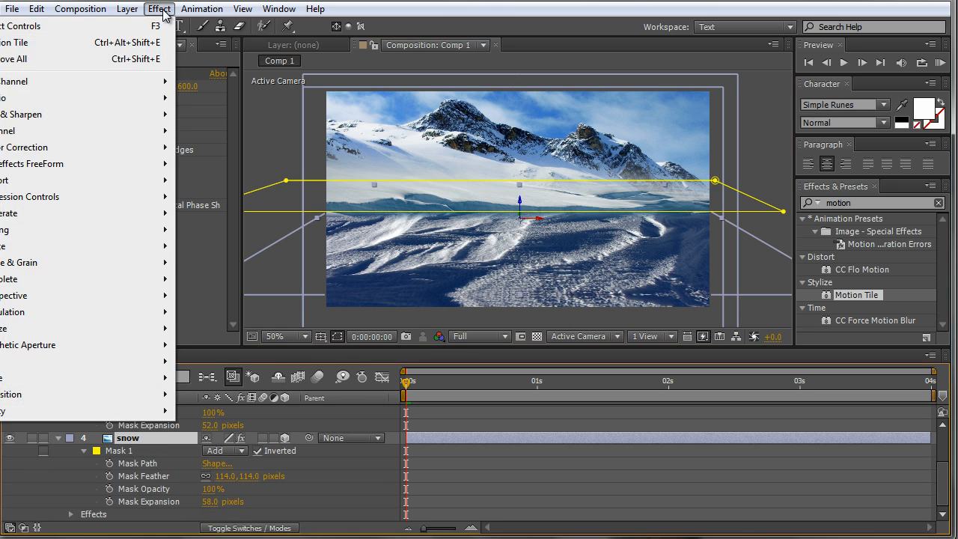
pyautogui.moveTo(105, 146)
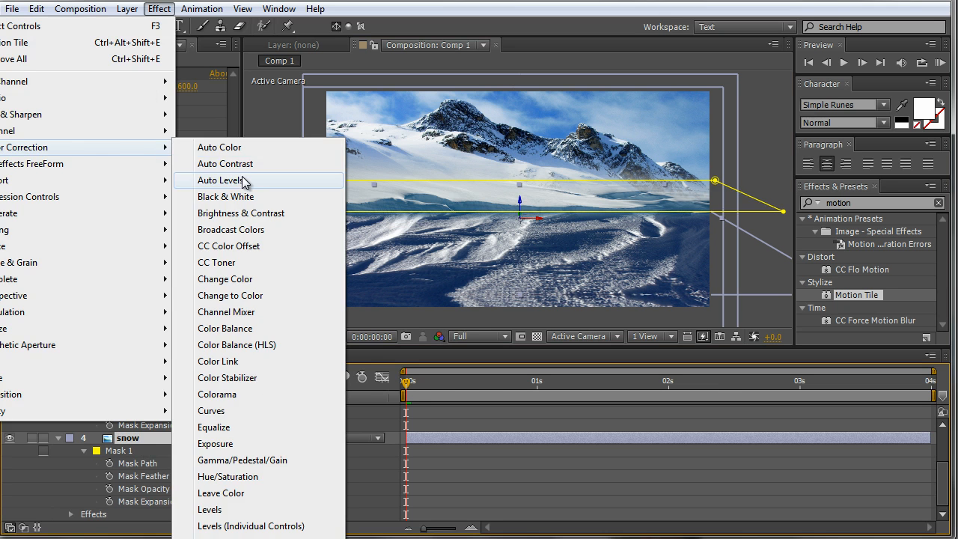
pyautogui.click(247, 411)
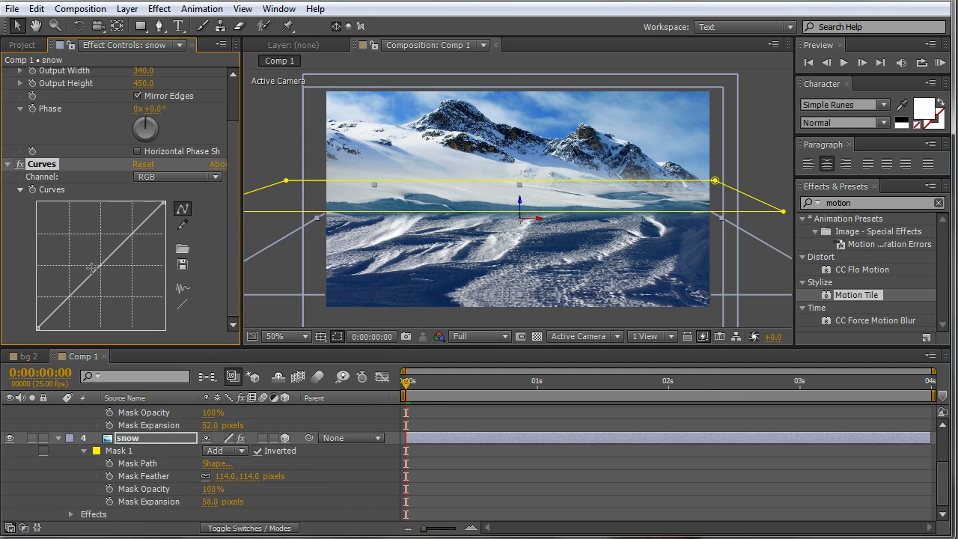
pyautogui.moveTo(99, 267); pyautogui.dragTo(99, 237)
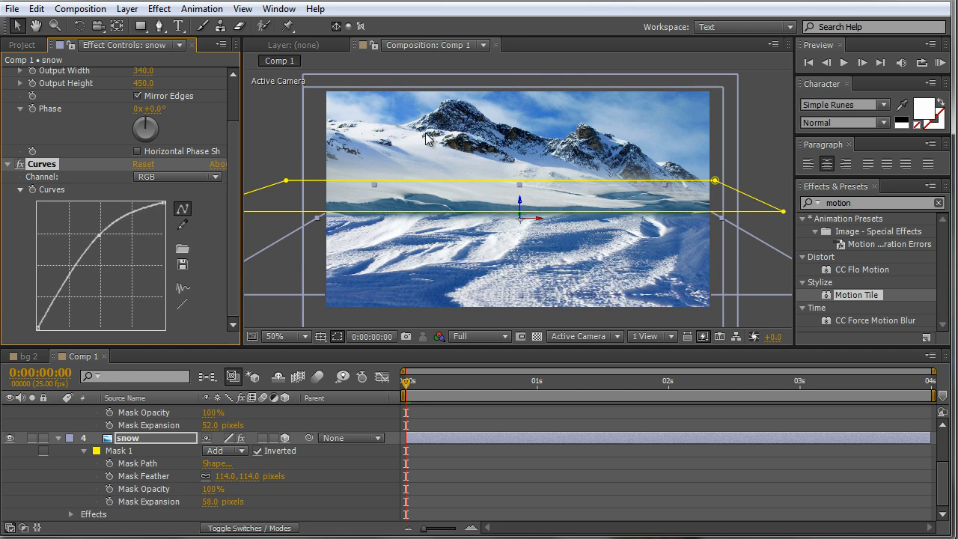
pyautogui.moveTo(99, 237)
pyautogui.mouseDown()
pyautogui.moveTo(118, 229)
pyautogui.moveTo(85, 251)
pyautogui.moveTo(95, 225)
pyautogui.moveTo(95, 237)
pyautogui.mouseUp()
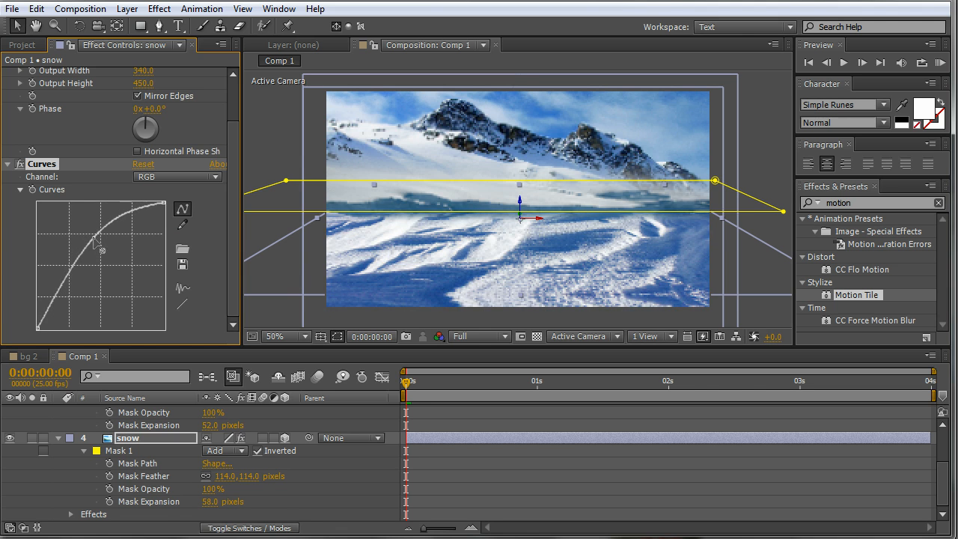
# - Add a Curves effect to the snow_hill.jpg layer and bend the RGB curve upward to brighten the hill and ice ledge
pyautogui.scroll(2, 141, 444)
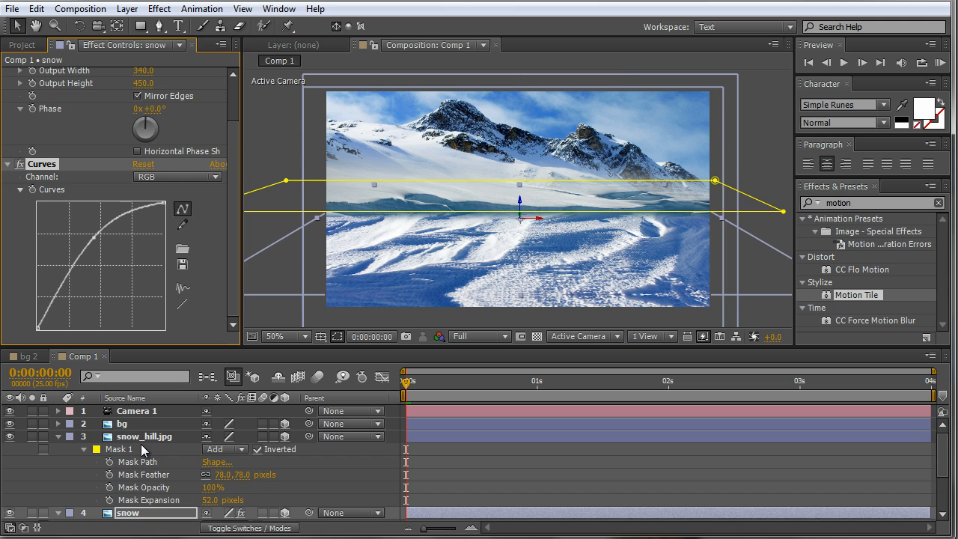
pyautogui.click(152, 437)
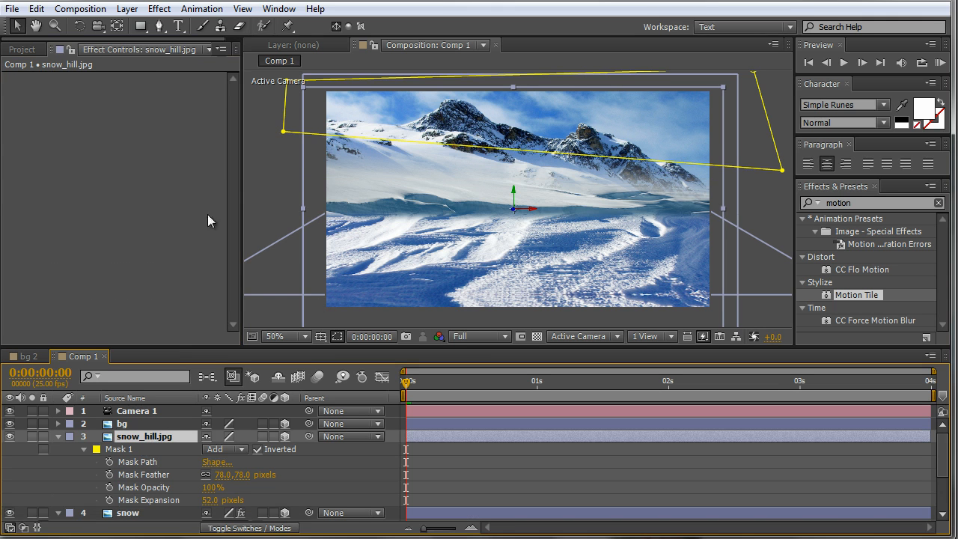
pyautogui.click(161, 9)
pyautogui.moveTo(76, 153)
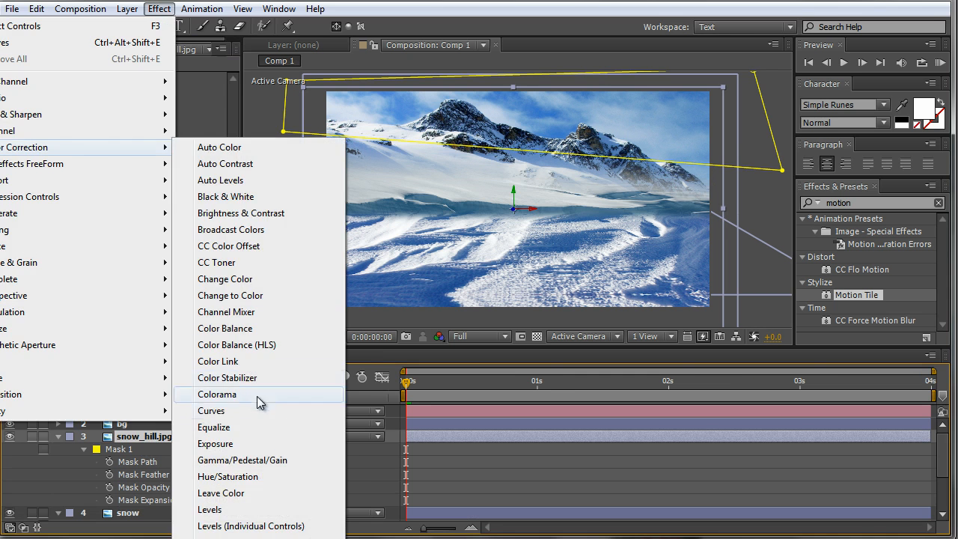
pyautogui.click(241, 409)
pyautogui.moveTo(94, 173)
pyautogui.mouseDown()
pyautogui.moveTo(78, 160)
pyautogui.moveTo(91, 157)
pyautogui.mouseUp()
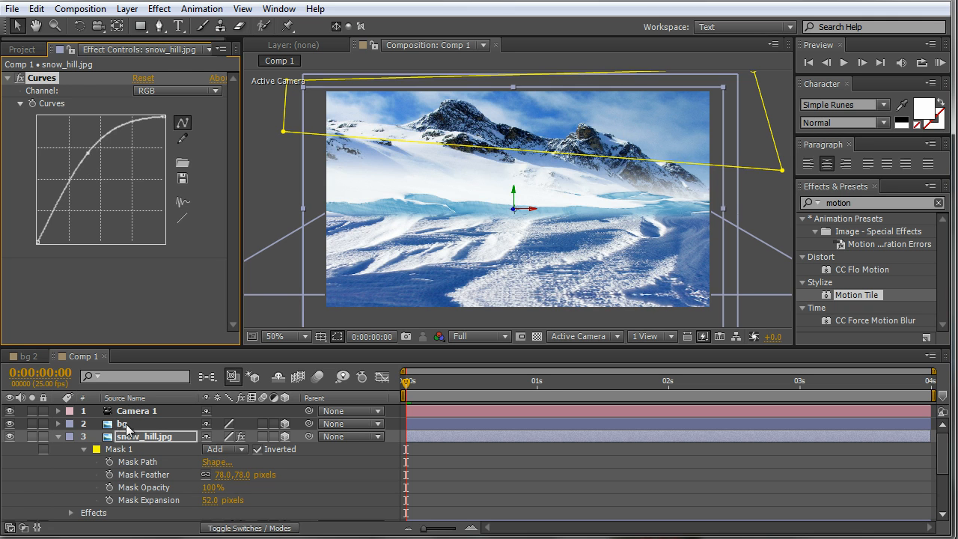
# - Copy the Curves effect from snow_hill.jpg to the bg layer and flatten its curve back to a nearly straight diagonal
pyautogui.click(149, 424)
pyautogui.click(144, 438)
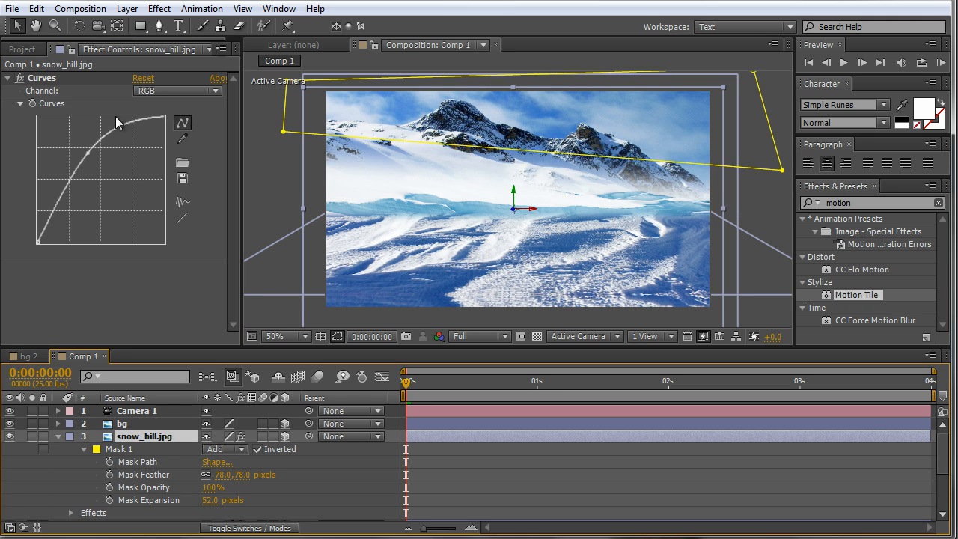
pyautogui.click(50, 81)
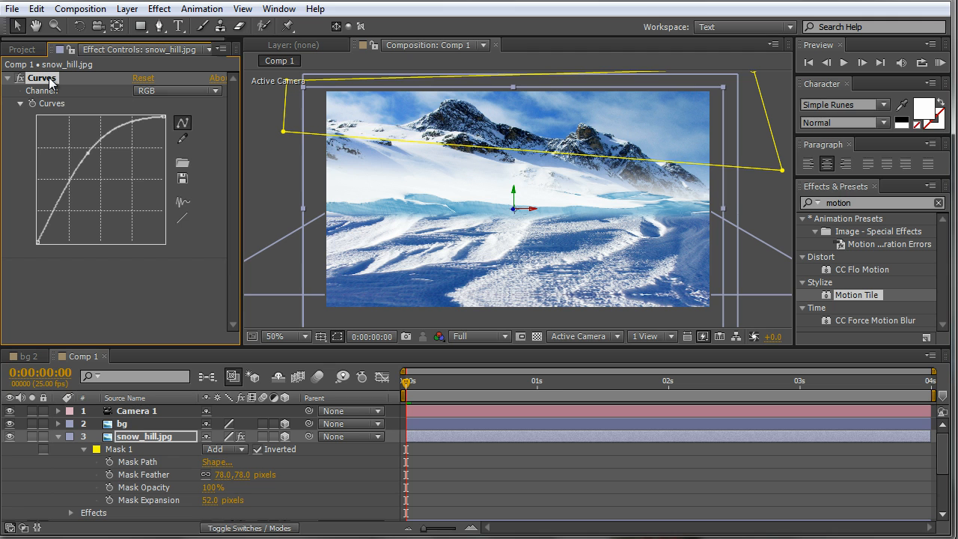
pyautogui.click(131, 423)
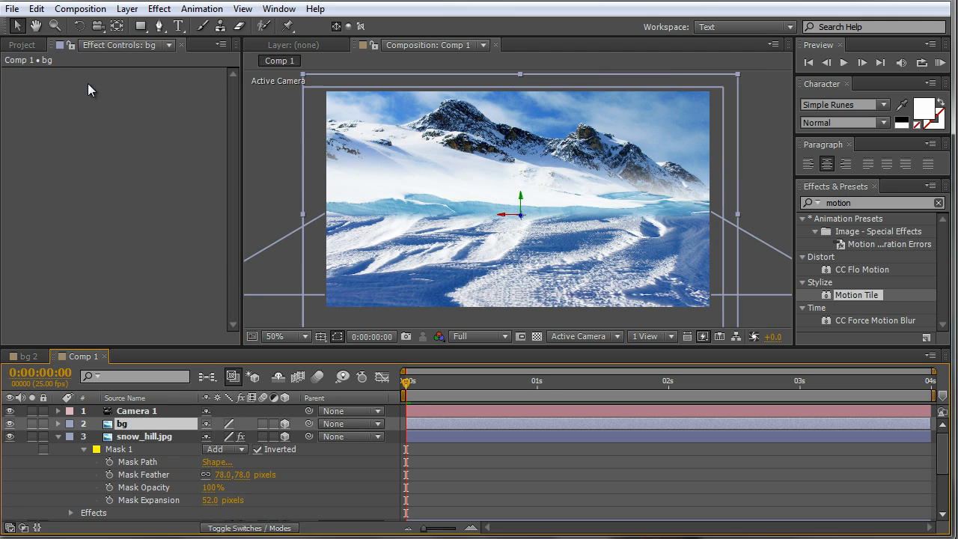
pyautogui.hotkey('ctrl', 'v')
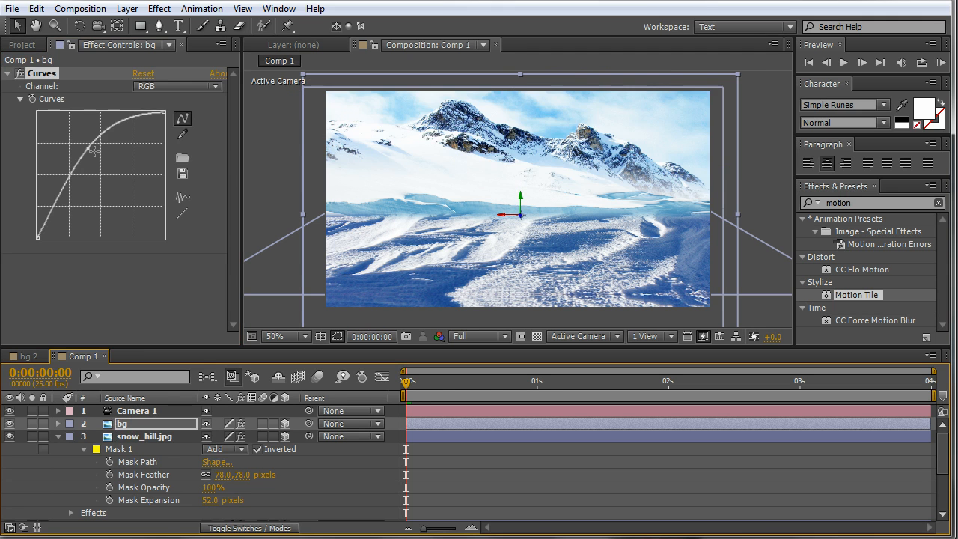
pyautogui.moveTo(87, 146); pyautogui.dragTo(110, 166)
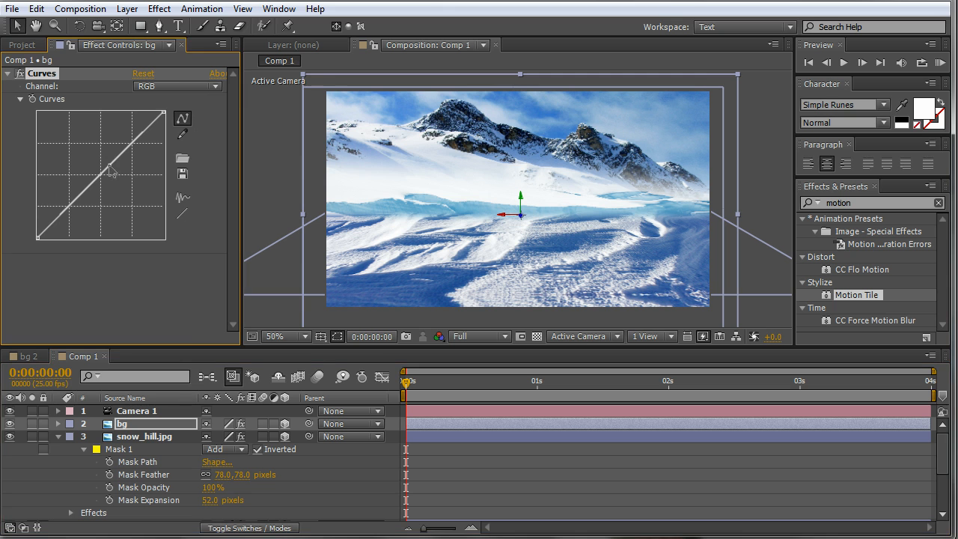
# - Create a new adjustment layer on top and rename it "colour correction"
pyautogui.click(151, 11)
pyautogui.moveTo(127, 9)
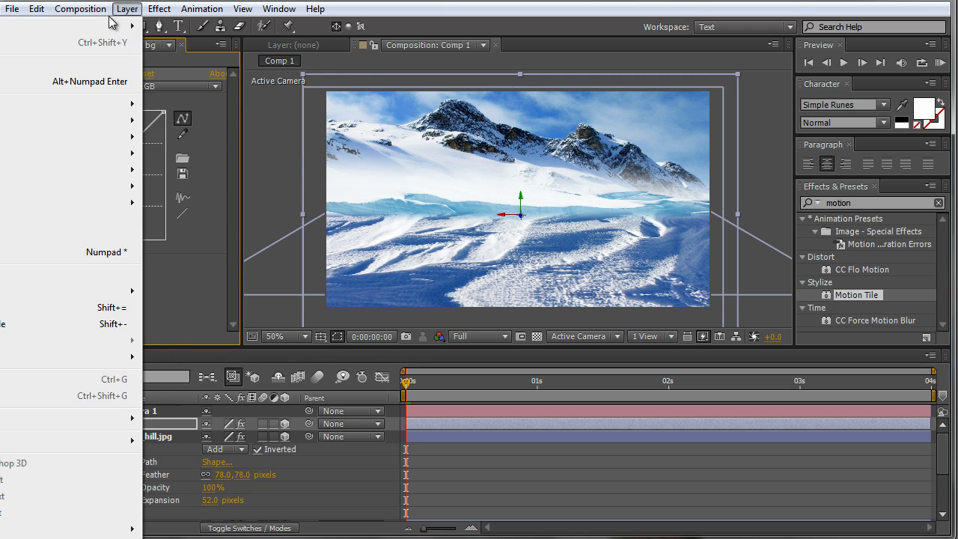
pyautogui.moveTo(114, 25)
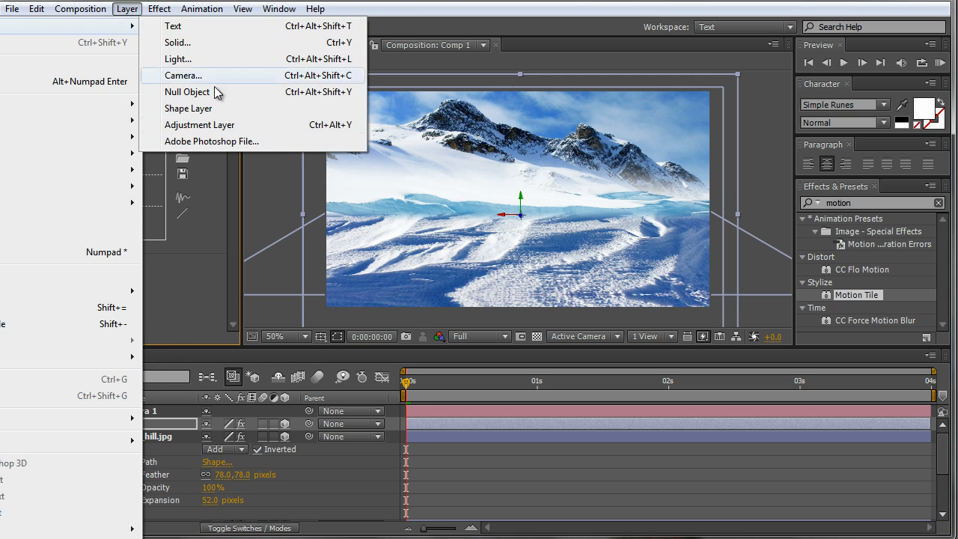
pyautogui.click(214, 125)
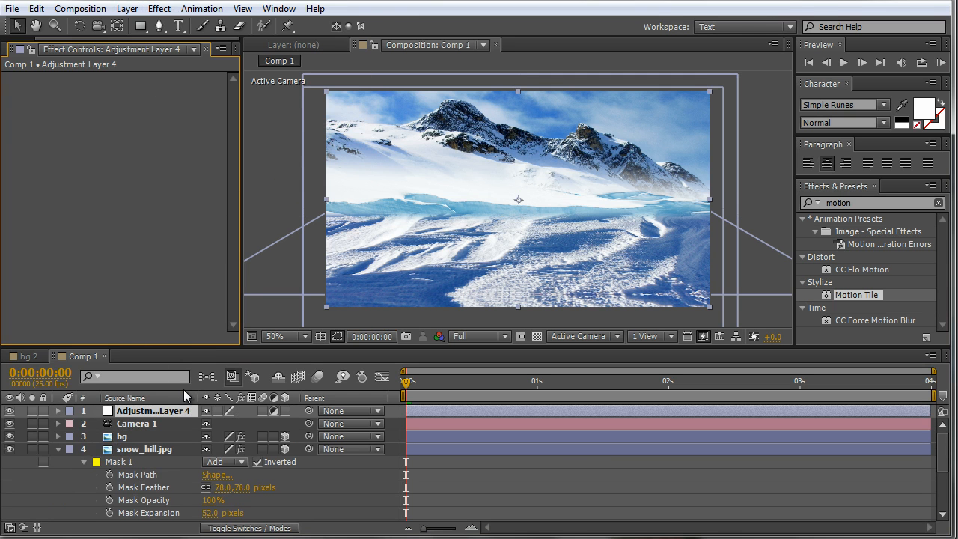
pyautogui.click(181, 412)
pyautogui.press('Return')
pyautogui.write('col')
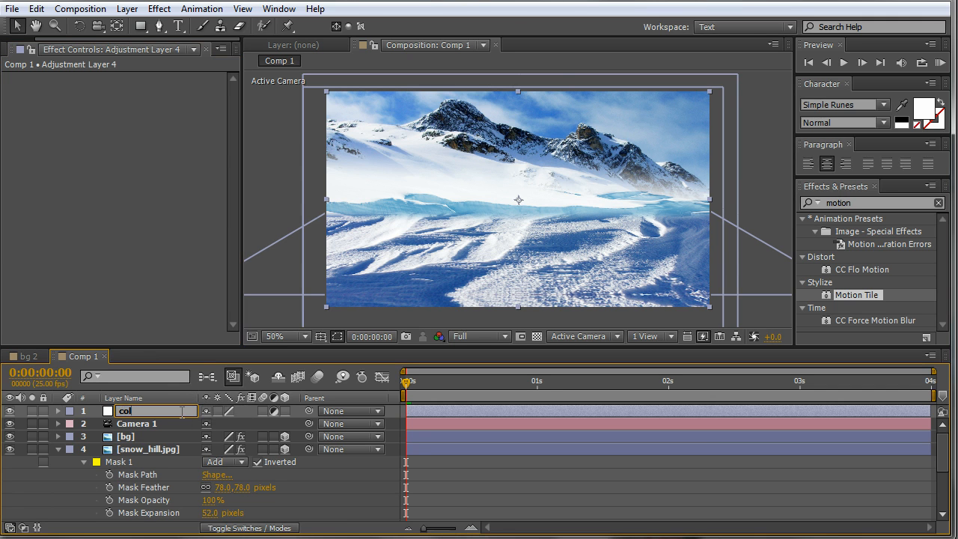
pyautogui.write('our correction')
pyautogui.press('Return')
# - Add a Curves effect to the colour correction layer and raise the middle of the RGB curve slightly
pyautogui.click(156, 11)
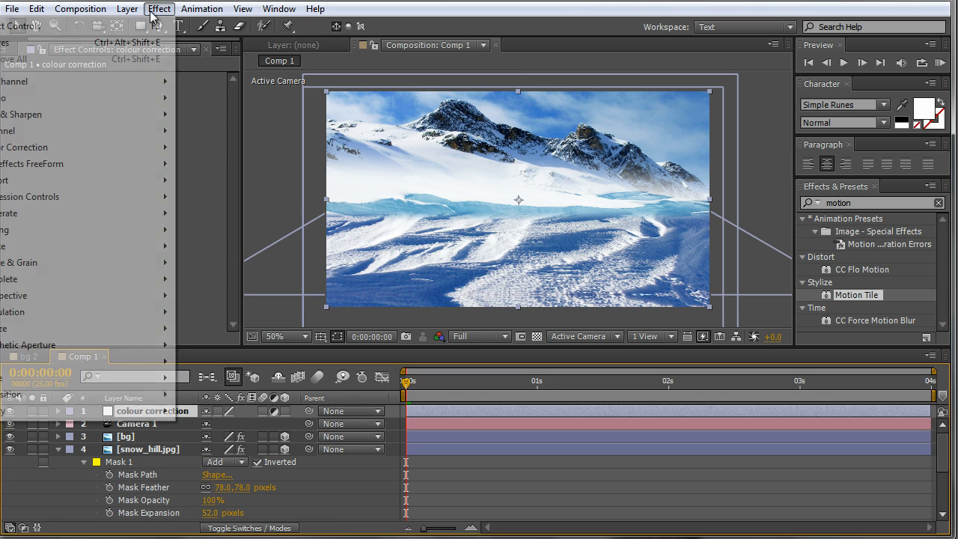
pyautogui.moveTo(77, 147)
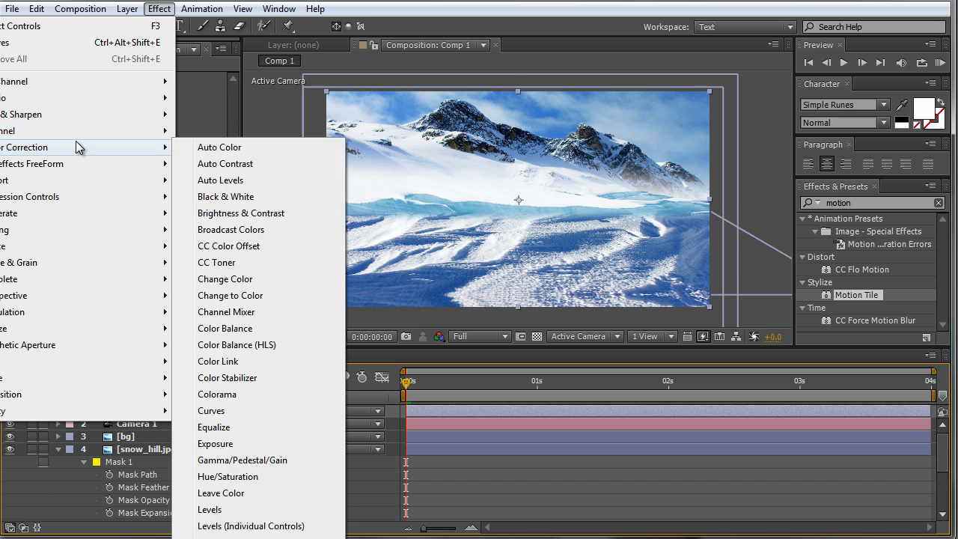
pyautogui.click(225, 411)
pyautogui.moveTo(102, 180)
pyautogui.mouseDown()
pyautogui.moveTo(81, 169)
pyautogui.moveTo(135, 220)
pyautogui.moveTo(147, 203)
pyautogui.moveTo(153, 211)
pyautogui.moveTo(80, 129)
pyautogui.moveTo(117, 180)
pyautogui.moveTo(98, 167)
pyautogui.moveTo(105, 174)
pyautogui.mouseUp()
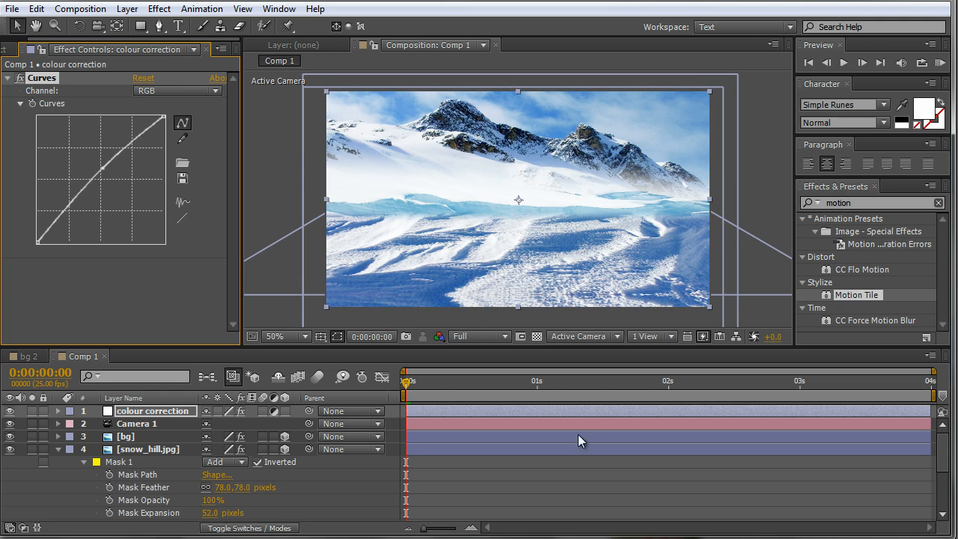
pyautogui.moveTo(415, 381)
pyautogui.mouseDown()
pyautogui.moveTo(732, 397)
pyautogui.moveTo(402, 391)
pyautogui.mouseUp()
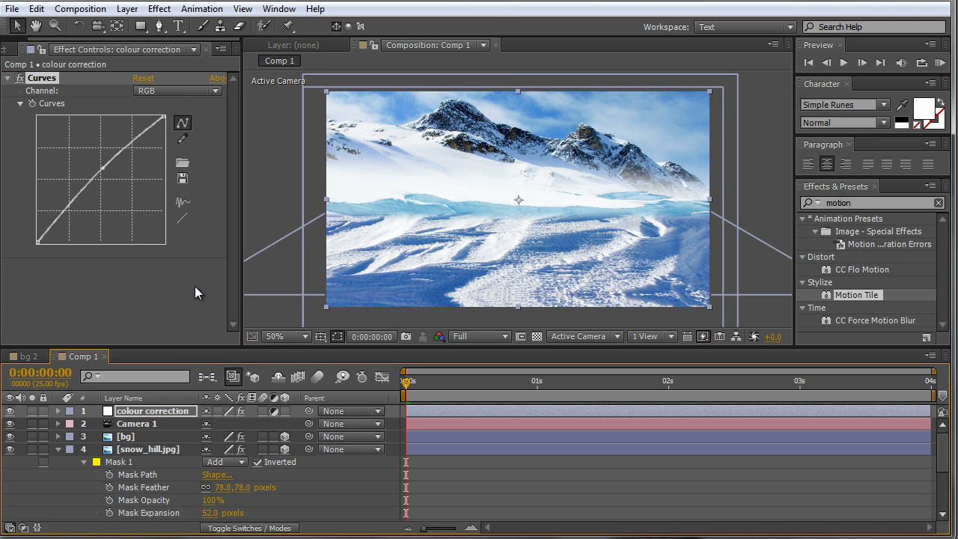
# - Add a second adjustment layer above the colour correction layer
pyautogui.click(159, 8)
pyautogui.click(142, 10)
pyautogui.moveTo(126, 27)
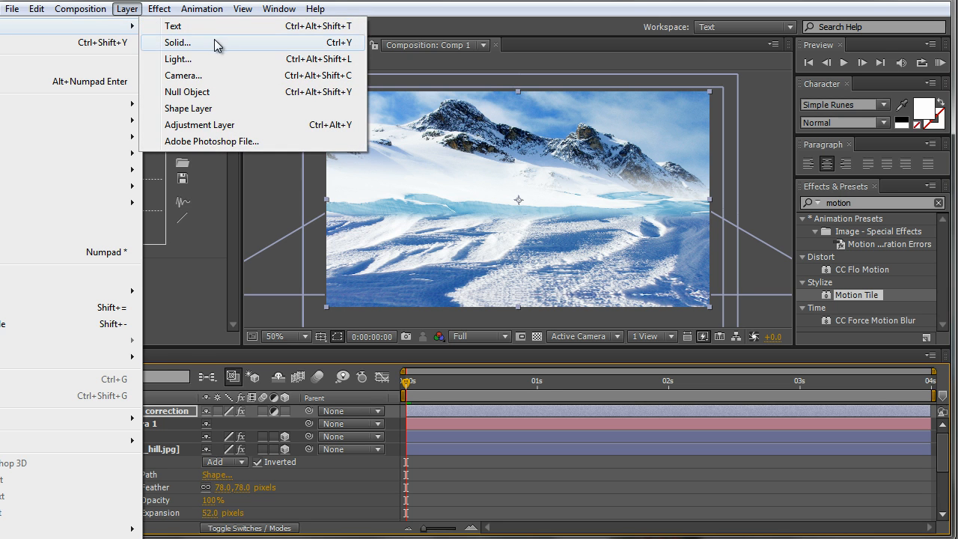
pyautogui.click(224, 125)
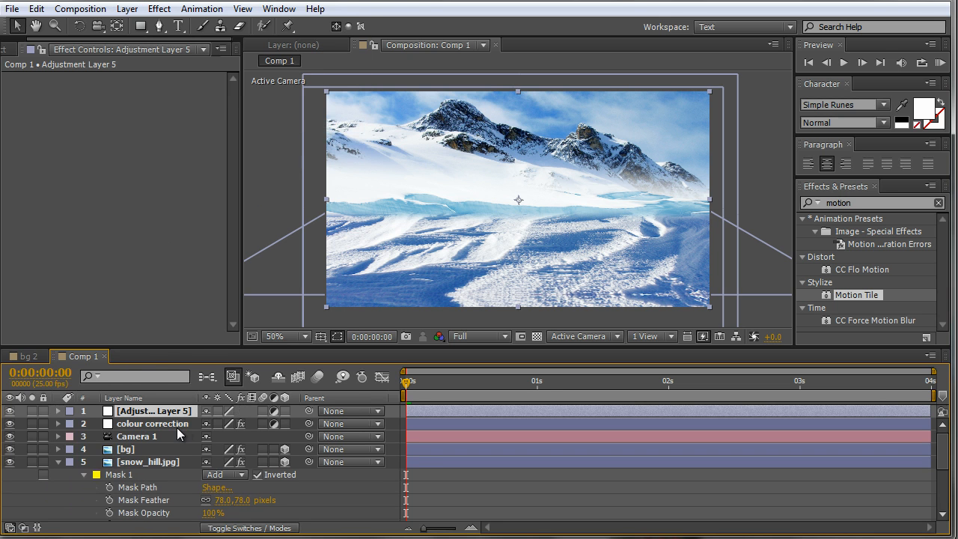
# - Rename the new top adjustment layer "snow storm"
pyautogui.press('Return')
pyautogui.write('snow storm')
pyautogui.press('Return')
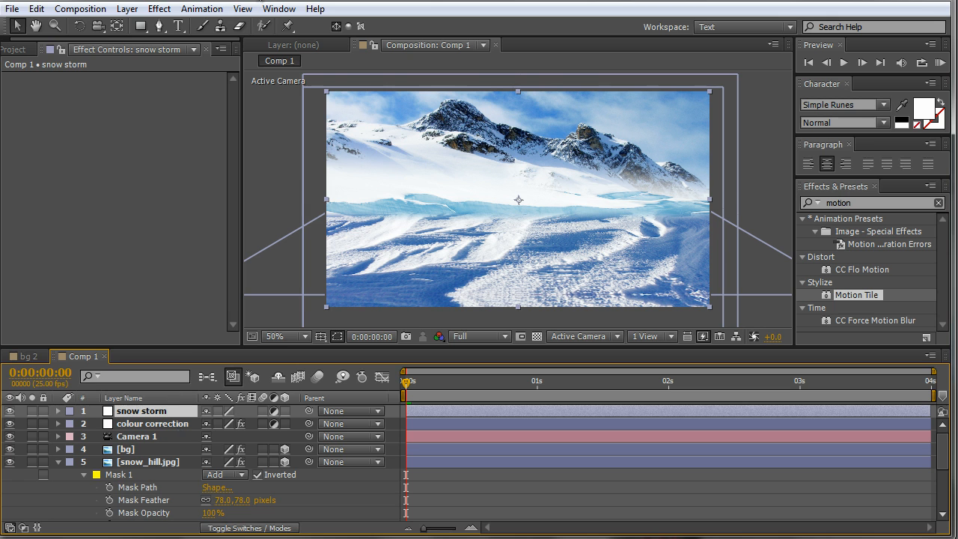
# - Find the CC Snow effect by searching for "snow" and apply it to the snow storm layer
pyautogui.click(169, 10)
pyautogui.click(169, 10)
pyautogui.click(830, 202)
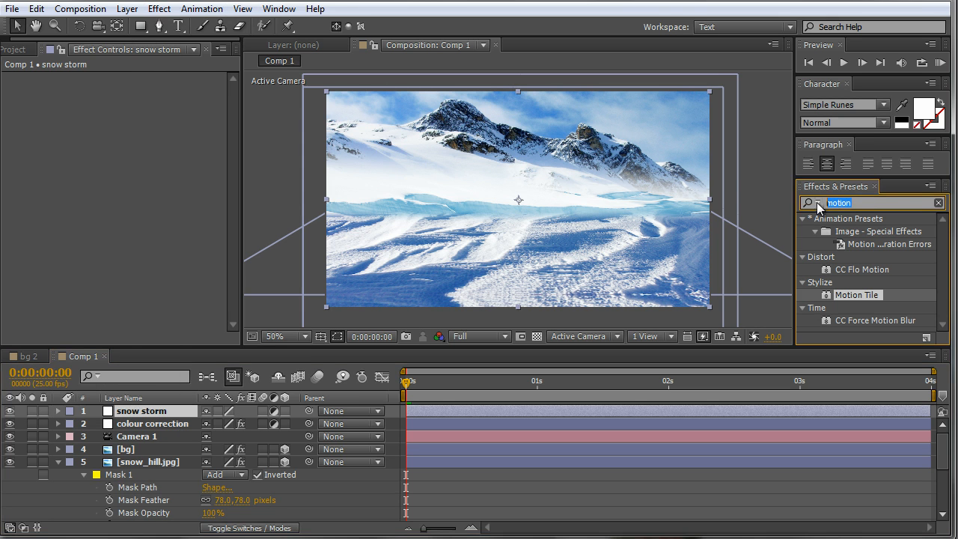
pyautogui.write('snow')
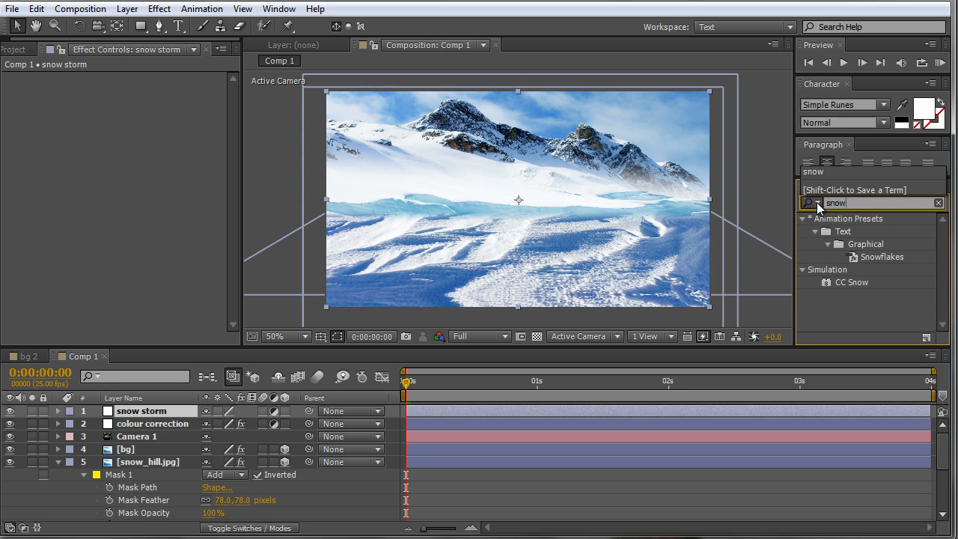
pyautogui.click(831, 283)
pyautogui.moveTo(831, 283); pyautogui.dragTo(131, 420)
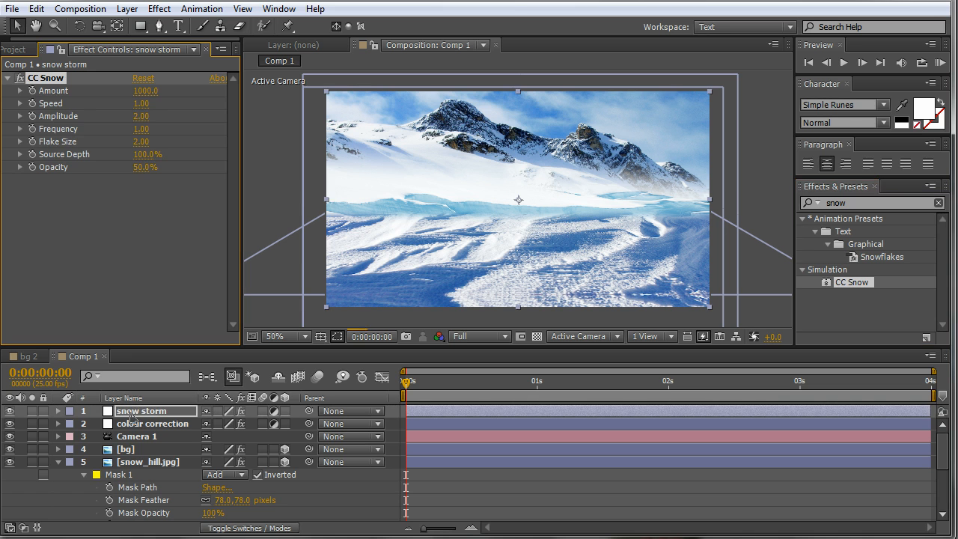
# - Preview the snowfall and set CC Snow's Amount to 1900, Speed to 1.39, Amplitude to 2.56, Flake Size to 2.22 and Opacity to 64%
pyautogui.click(411, 383)
pyautogui.moveTo(435, 384); pyautogui.dragTo(464, 402)
pyautogui.press('KP_0')
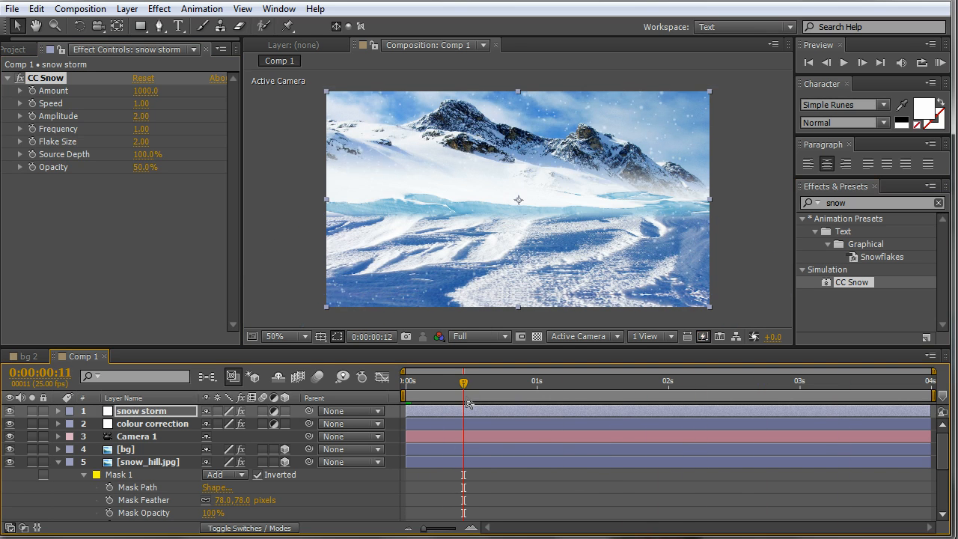
pyautogui.moveTo(476, 391); pyautogui.dragTo(375, 404)
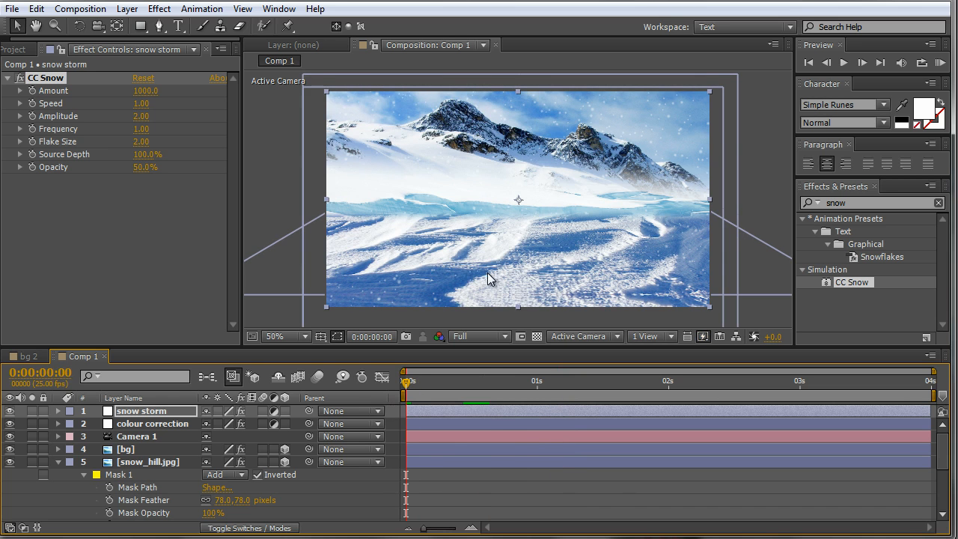
pyautogui.moveTo(144, 94); pyautogui.dragTo(184, 130)
pyautogui.moveTo(143, 105); pyautogui.dragTo(175, 113)
pyautogui.moveTo(181, 117); pyautogui.dragTo(99, 155)
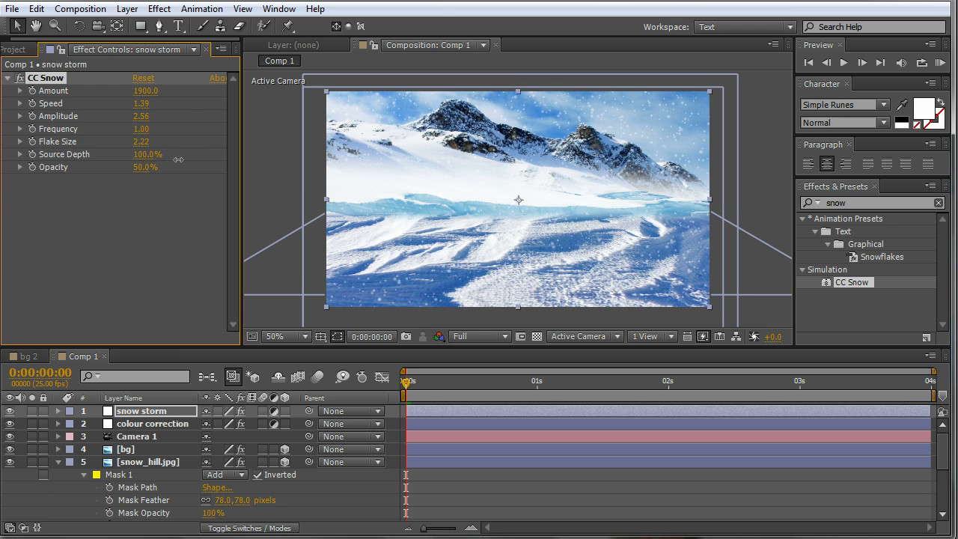
pyautogui.moveTo(137, 172); pyautogui.dragTo(188, 175)
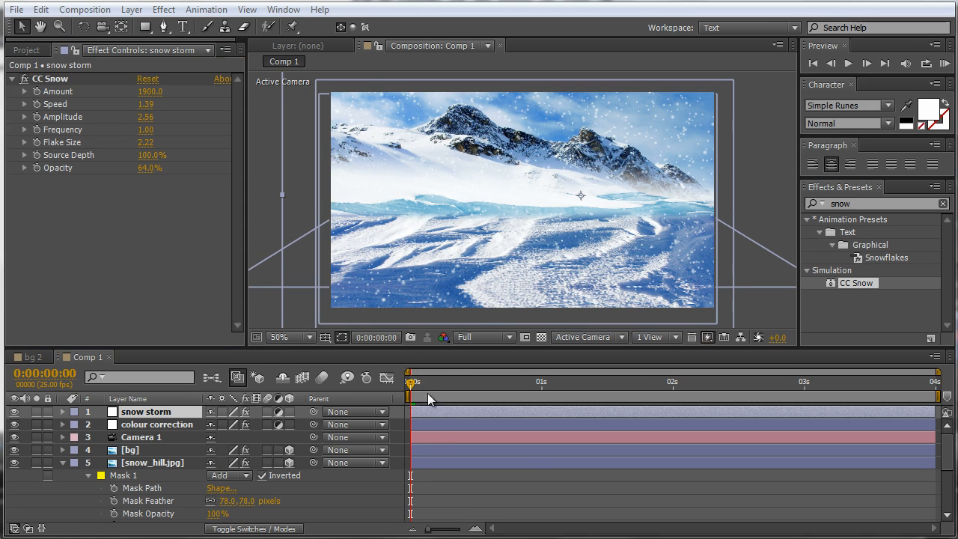
# - Enable motion blur for the snow storm layer and the composition, check the snowfall, and hide the layer
pyautogui.click(268, 410)
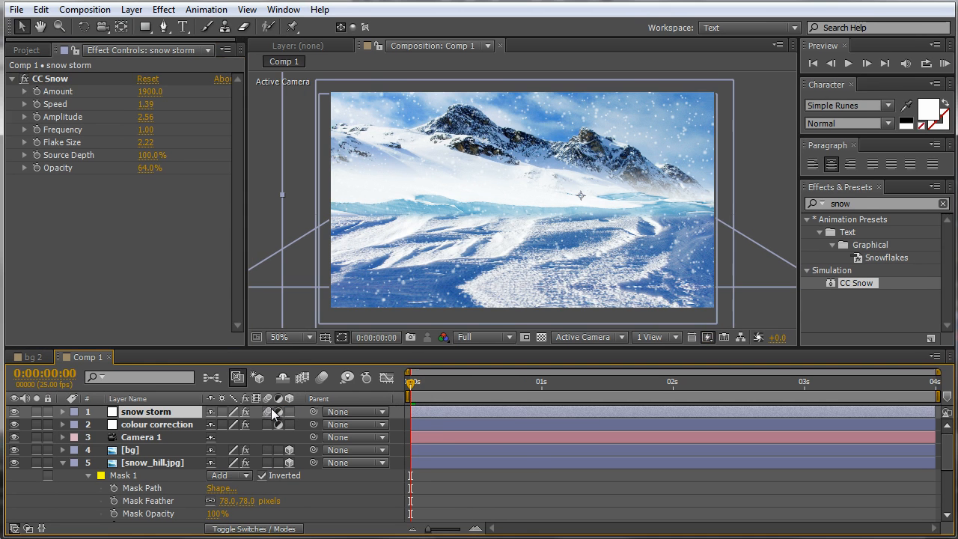
pyautogui.click(322, 377)
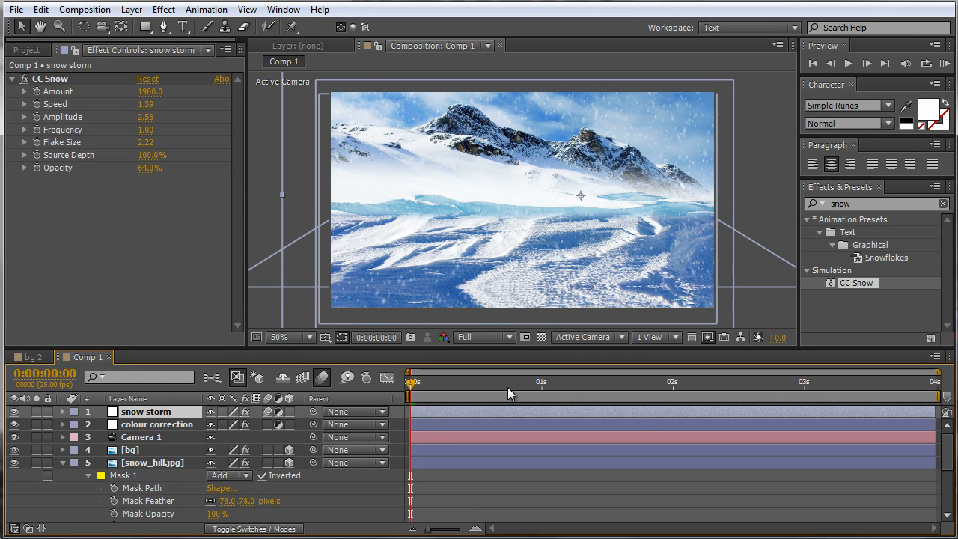
pyautogui.moveTo(409, 382); pyautogui.dragTo(397, 428)
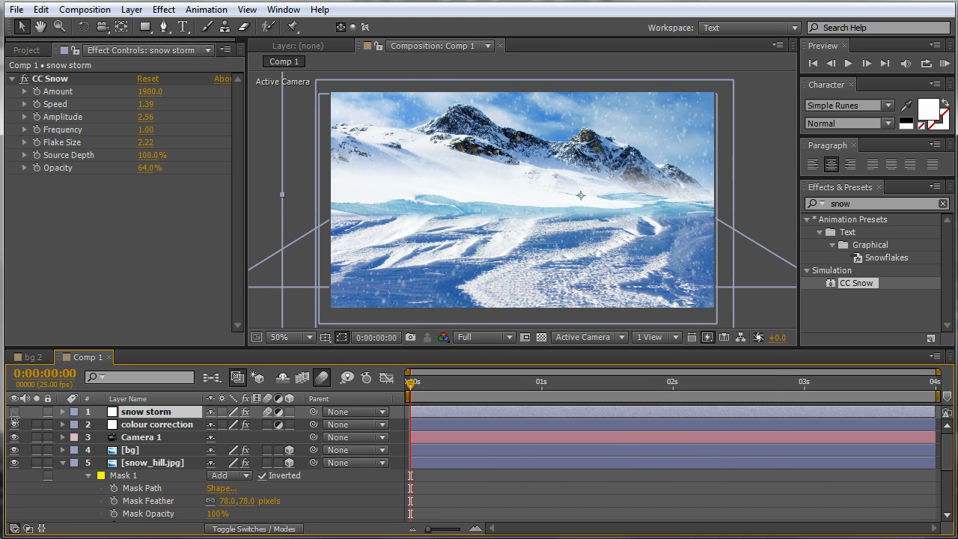
# - Set up two horizontal views in a widened viewer and move Camera 1 forward in the Top view to a Z position of about -1140
pyautogui.click(672, 338)
pyautogui.click(646, 365)
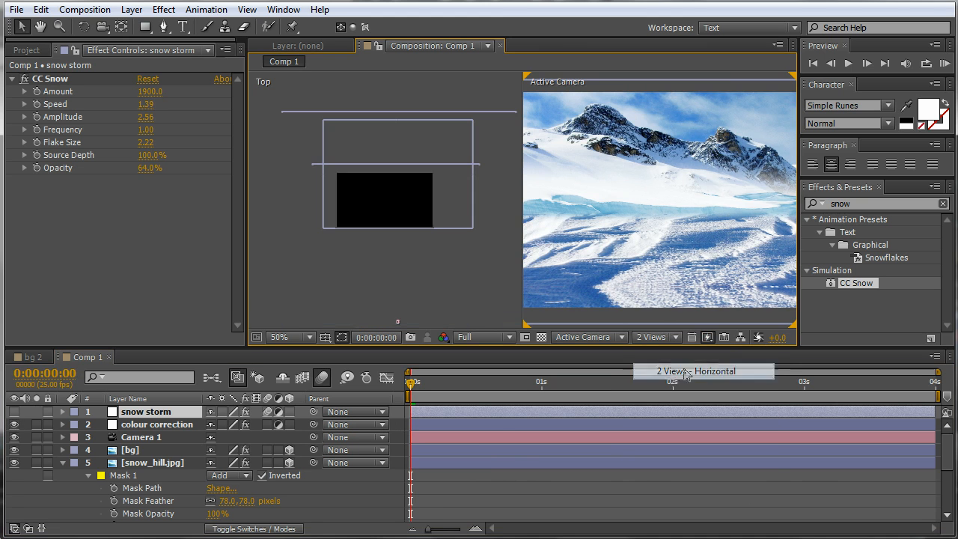
pyautogui.click(398, 321)
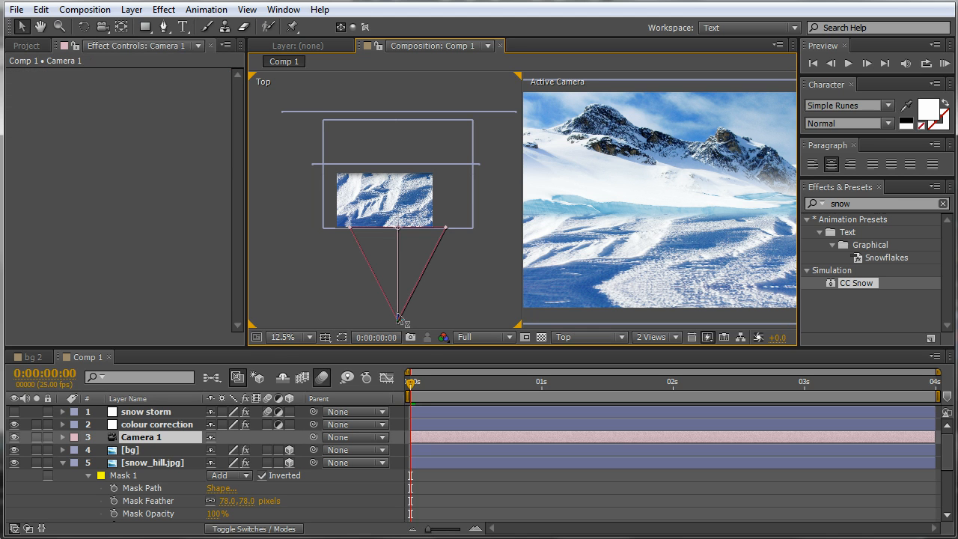
pyautogui.moveTo(398, 321); pyautogui.dragTo(509, 310)
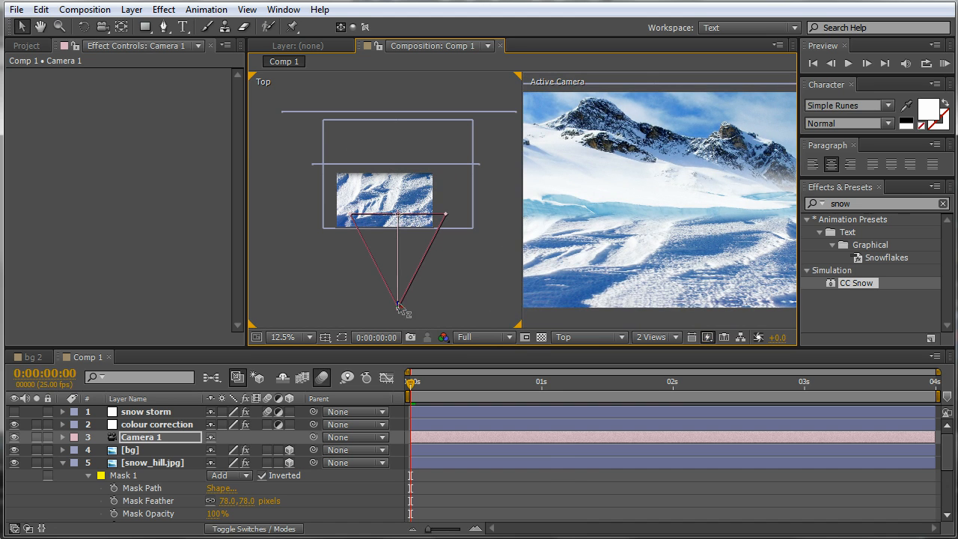
pyautogui.moveTo(396, 308); pyautogui.dragTo(439, 328)
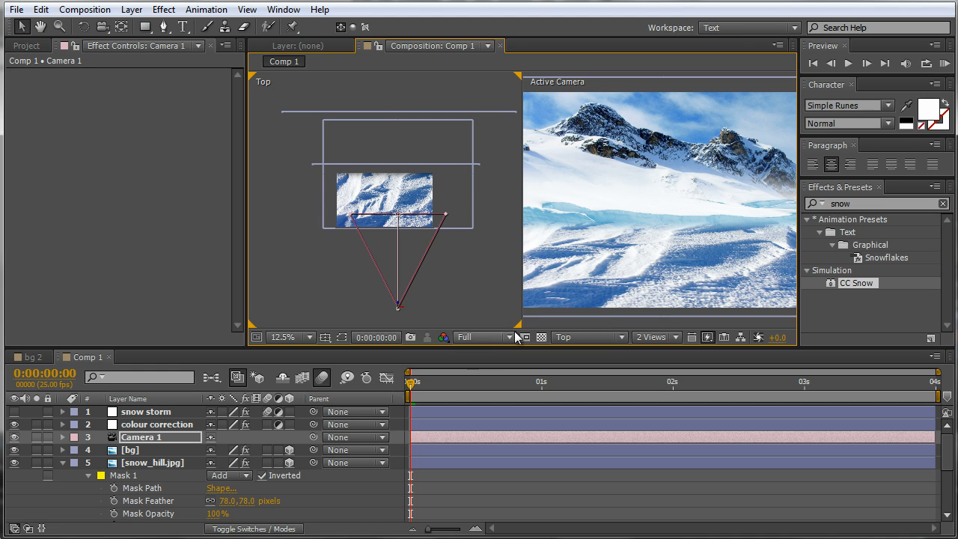
pyautogui.moveTo(801, 210); pyautogui.dragTo(898, 210)
pyautogui.moveTo(247, 225); pyautogui.dragTo(103, 225)
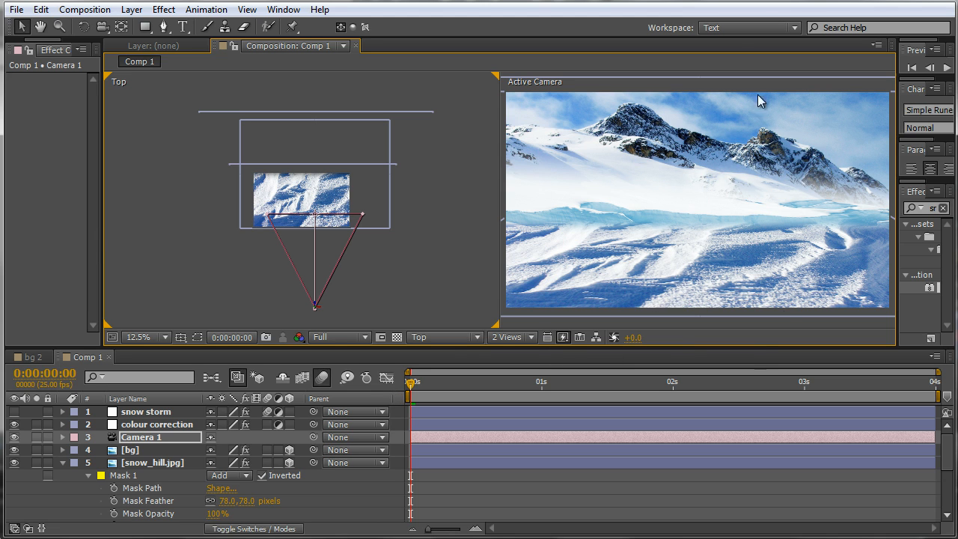
# - Set starting keyframes for Camera 1's Position and Point of Interest at the first frame
pyautogui.click(62, 437)
pyautogui.click(71, 454)
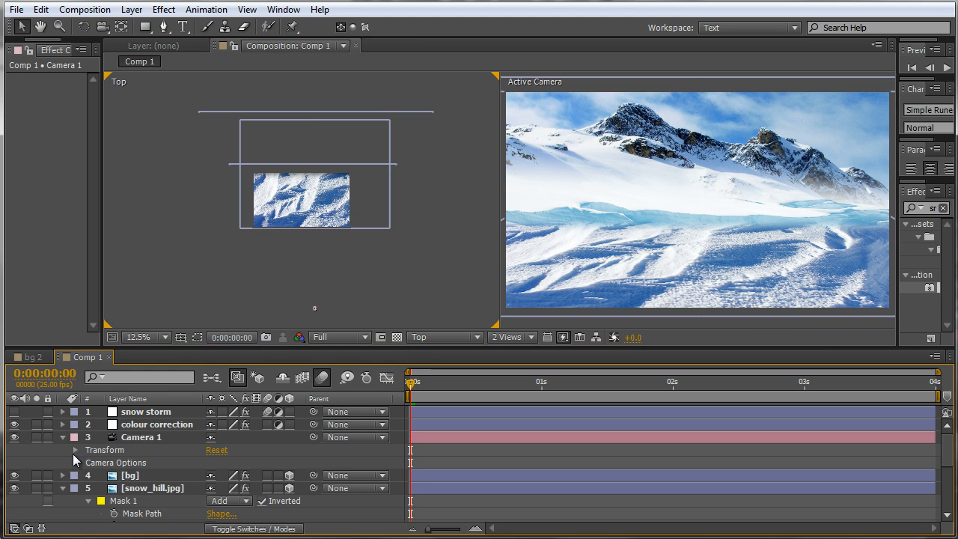
pyautogui.click(74, 450)
pyautogui.scroll(-1, 72, 468)
pyautogui.scroll(1, 72, 468)
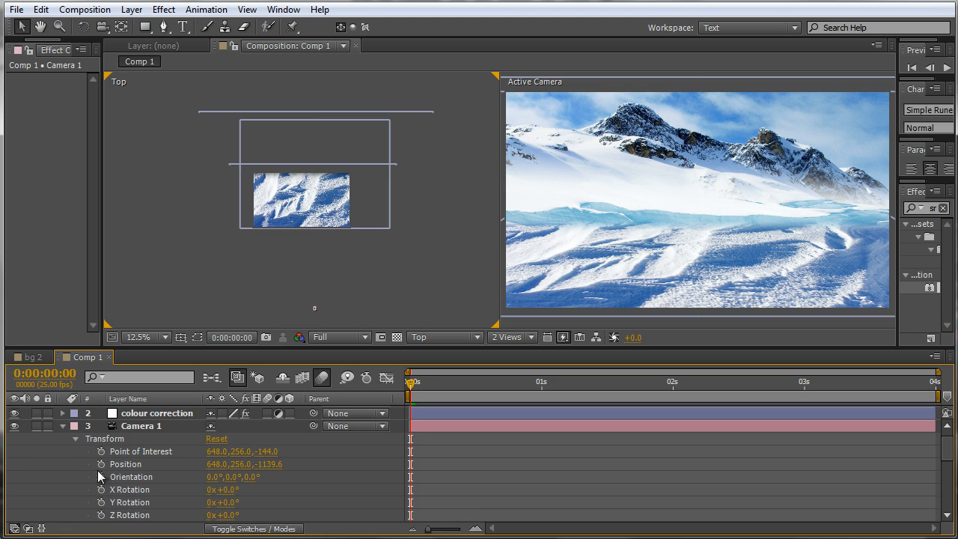
pyautogui.click(100, 464)
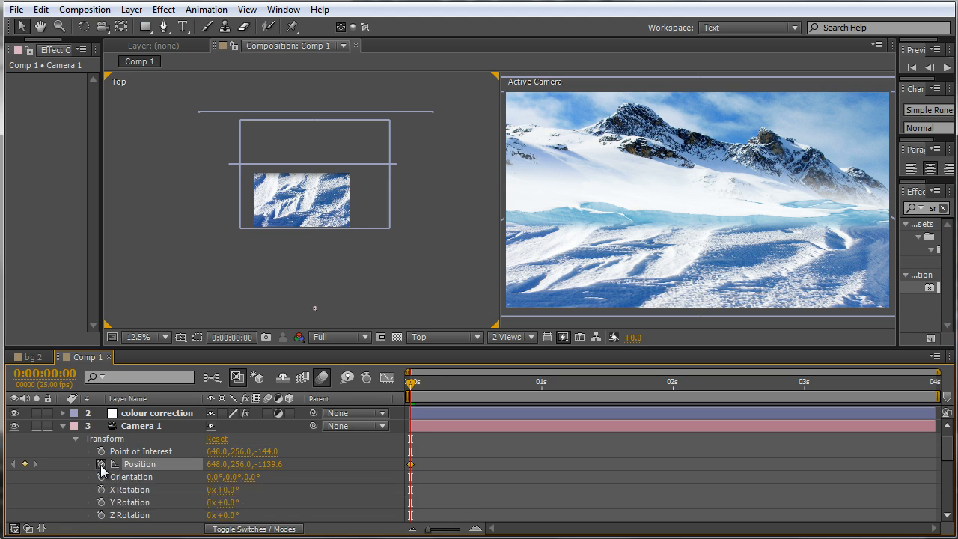
pyautogui.click(101, 451)
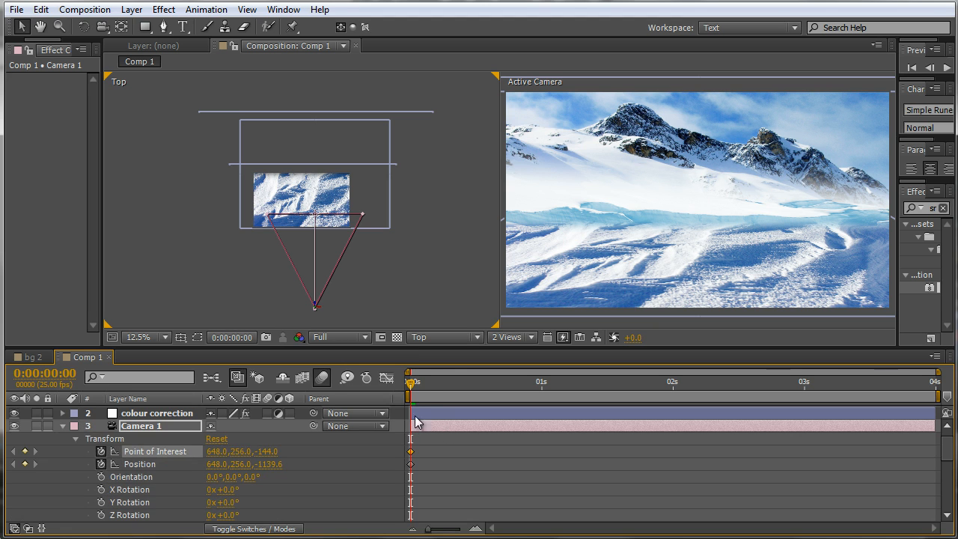
# - At 0:00:03:24, move Camera 1 to about 776, 256, -700 with its Point of Interest at 648, 256, 272, and check the move
pyautogui.moveTo(413, 386); pyautogui.dragTo(933, 390)
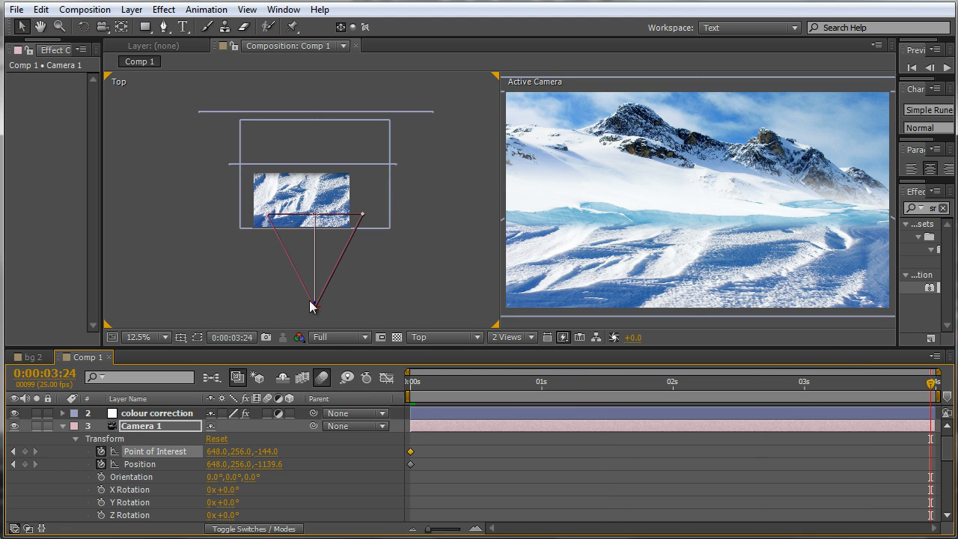
pyautogui.moveTo(316, 306); pyautogui.dragTo(316, 266)
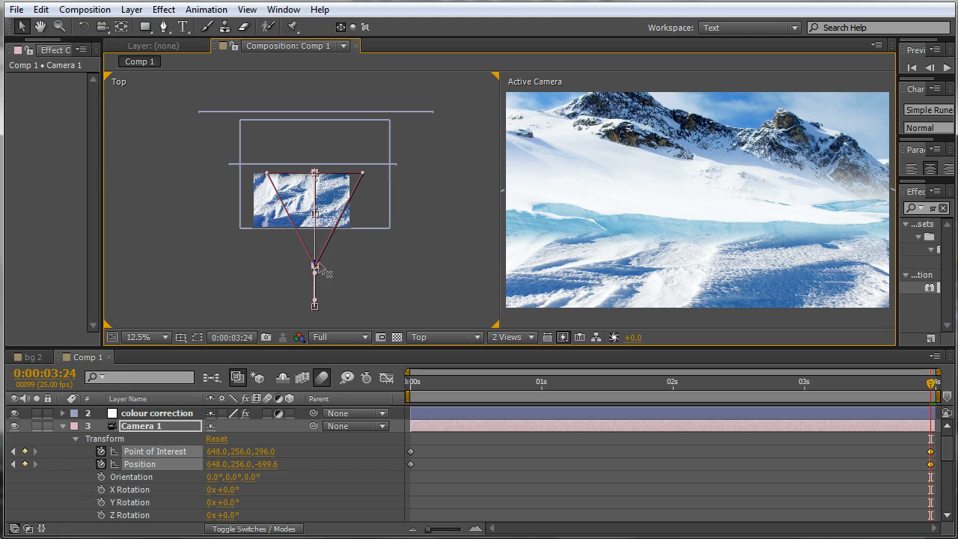
pyautogui.moveTo(320, 266); pyautogui.dragTo(331, 265)
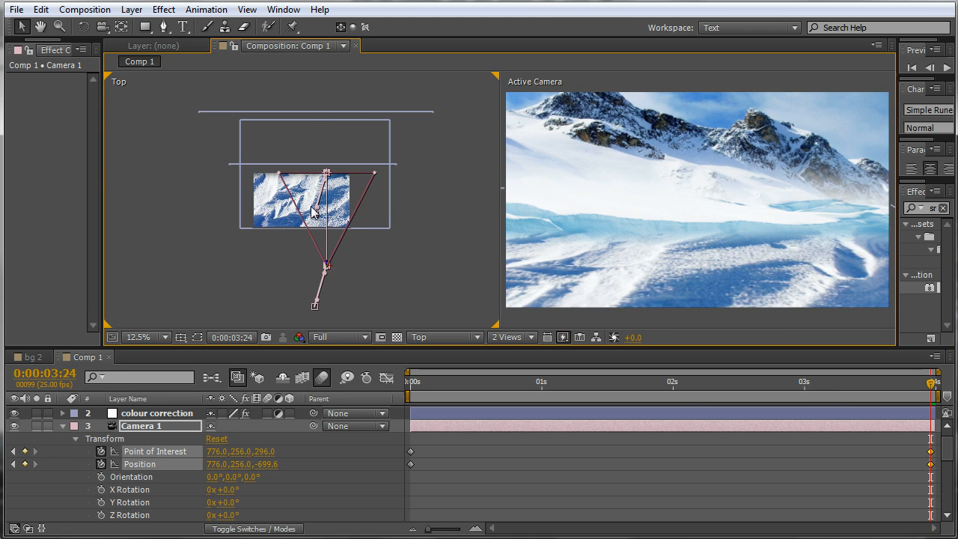
pyautogui.moveTo(326, 174); pyautogui.dragTo(315, 175)
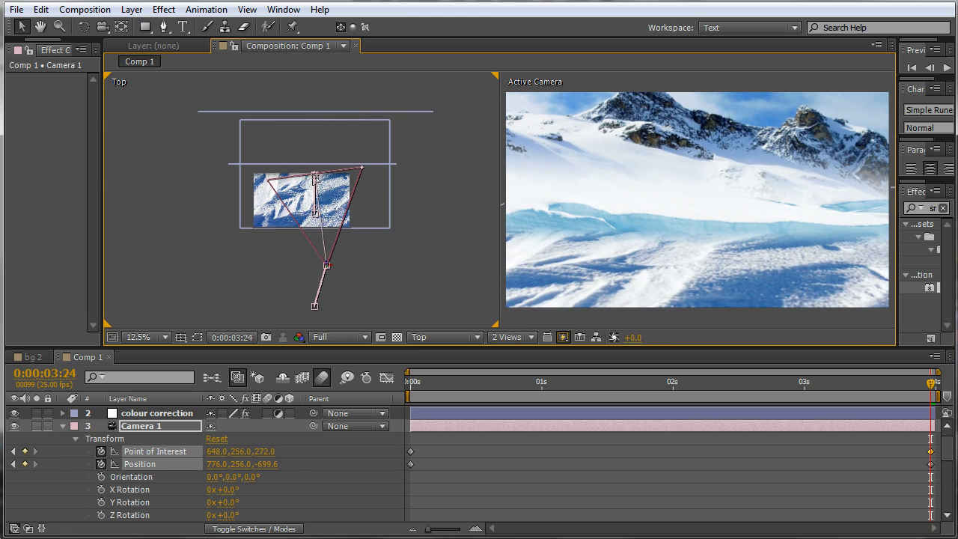
pyautogui.moveTo(554, 382); pyautogui.dragTo(347, 397)
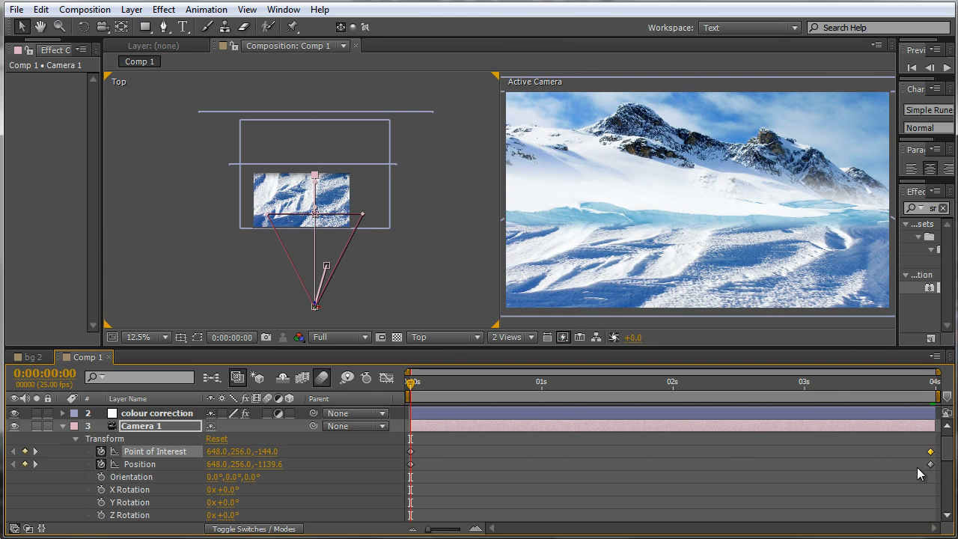
# - Apply Easy Ease to all of Camera 1's Position and Point of Interest keyframes and scrub through the motion
pyautogui.click(411, 464)
pyautogui.keyDown('shift'); pyautogui.click(411, 452); pyautogui.keyUp('shift')
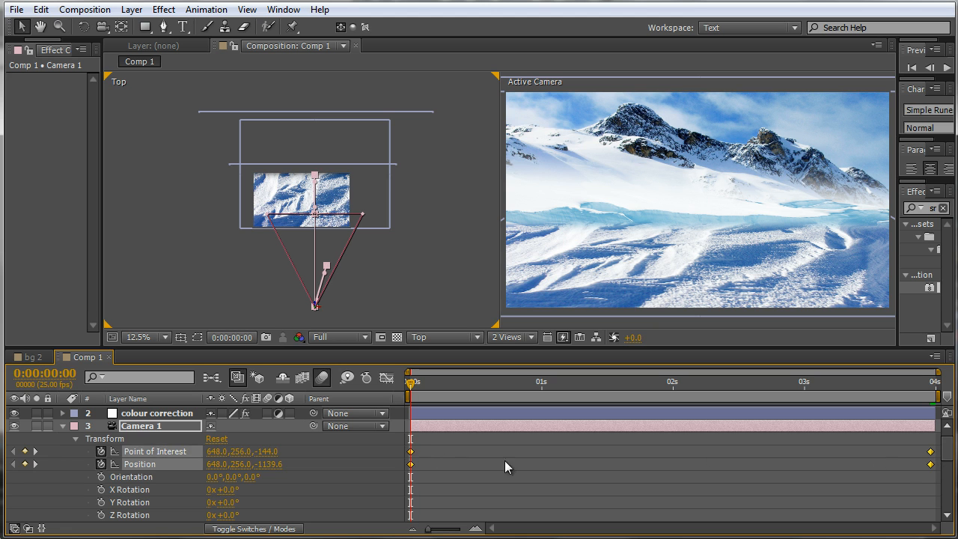
pyautogui.rightClick(412, 454)
pyautogui.moveTo(479, 538)
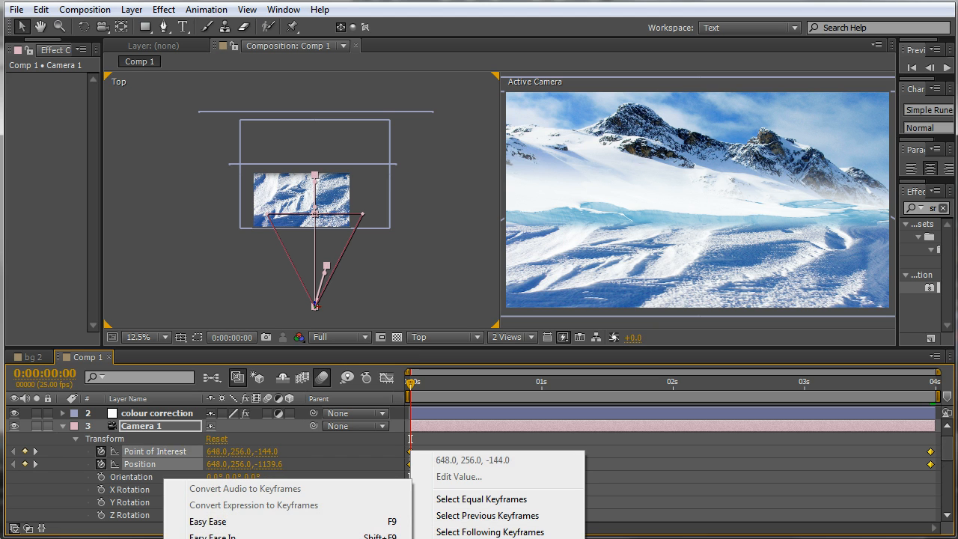
pyautogui.click(332, 522)
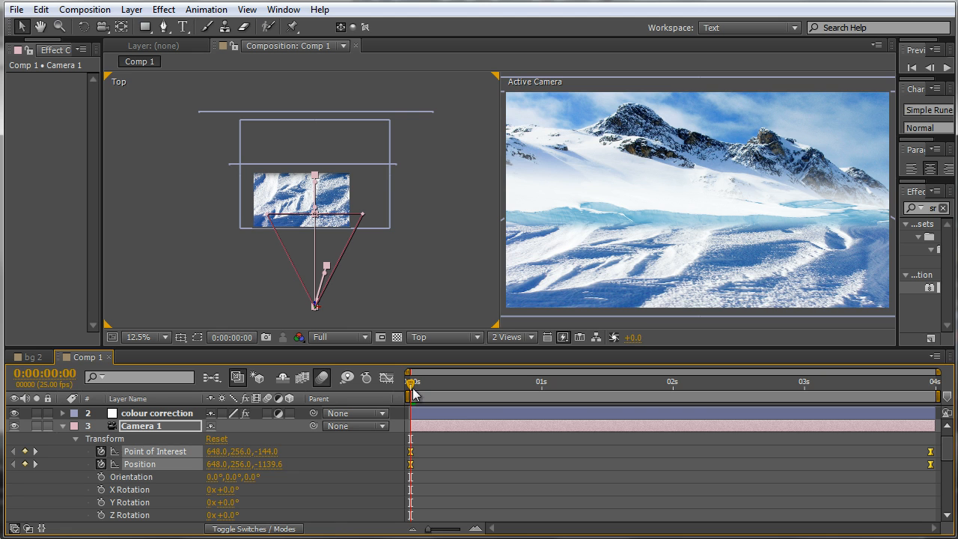
pyautogui.moveTo(417, 387); pyautogui.dragTo(384, 455)
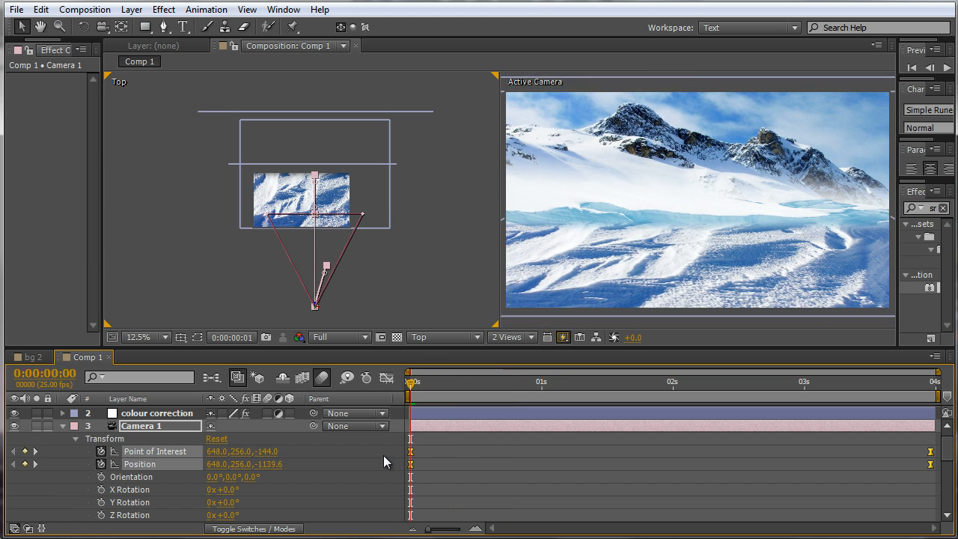
# - Make the snow storm layer visible again and scrub through the camera move with the snow
pyautogui.scroll(1, 147, 456)
pyautogui.click(15, 412)
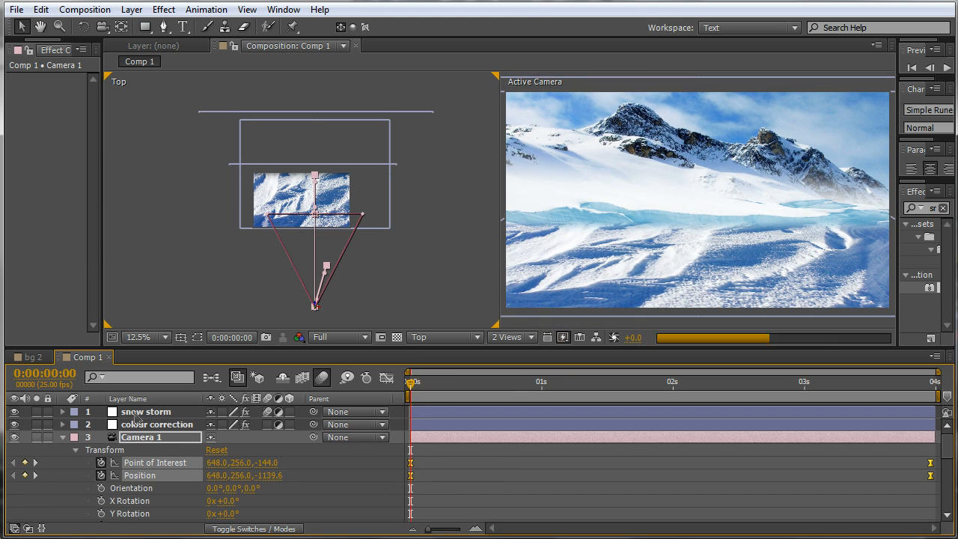
pyautogui.moveTo(414, 387); pyautogui.dragTo(929, 447)
pyautogui.moveTo(833, 440); pyautogui.dragTo(367, 445)
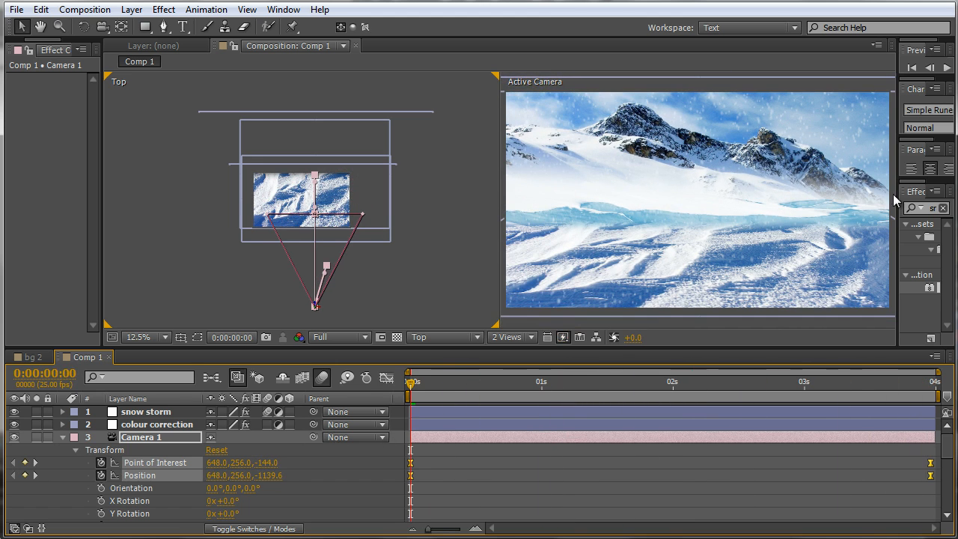
# - Narrow the viewer to widen the side panels, and create a new 1024 × 576 px composition at 25 fps lasting 4 seconds
pyautogui.moveTo(897, 202); pyautogui.dragTo(680, 205)
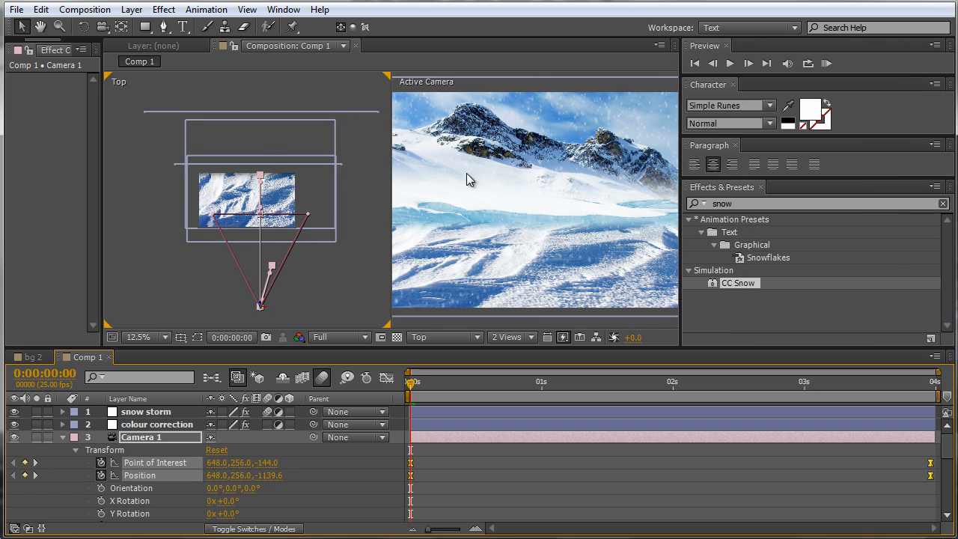
pyautogui.click(85, 9)
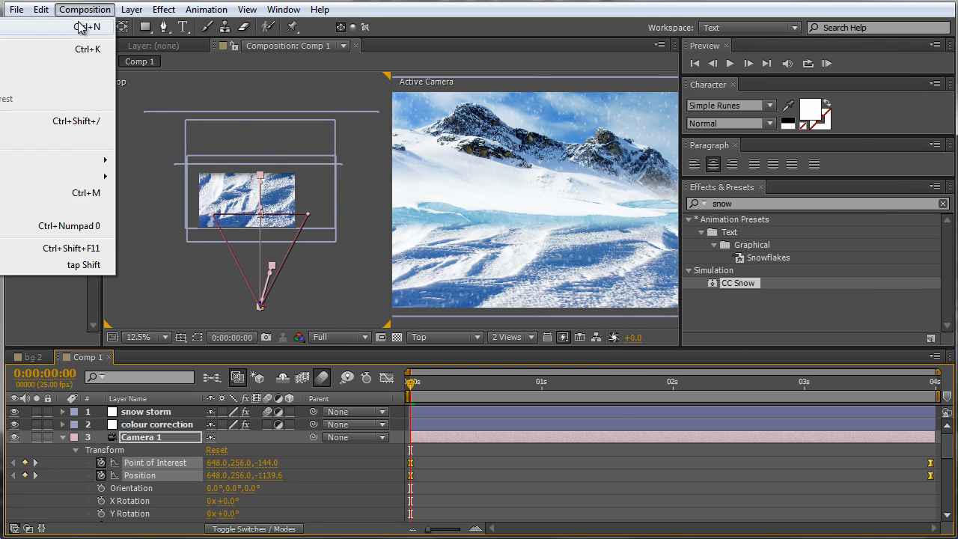
pyautogui.click(75, 27)
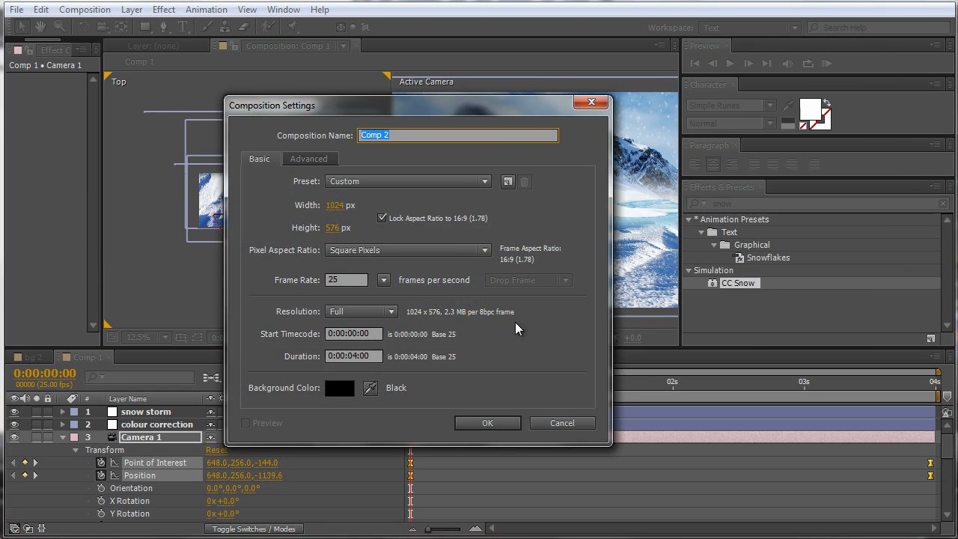
pyautogui.click(486, 424)
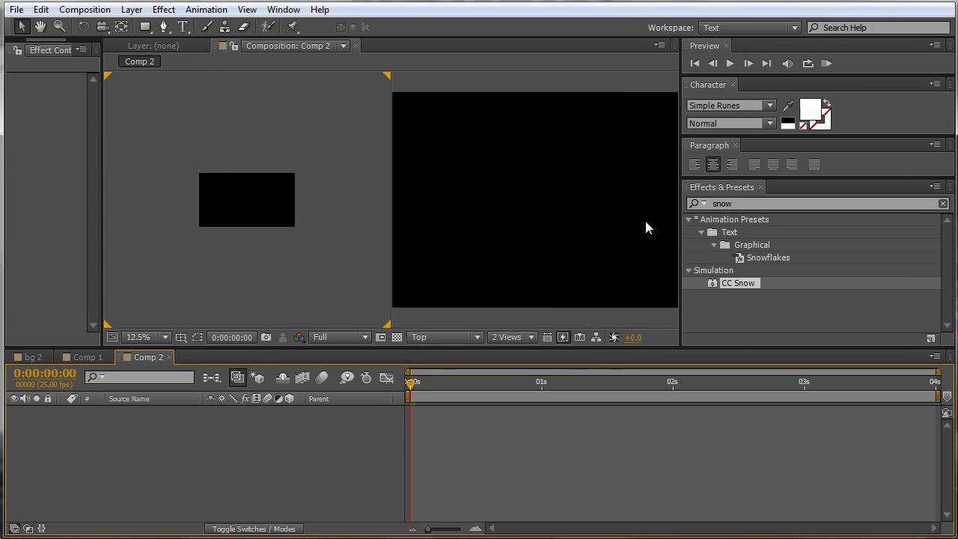
# - Add a white text layer reading "inter fab" in the Simple Runes font
pyautogui.click(183, 27)
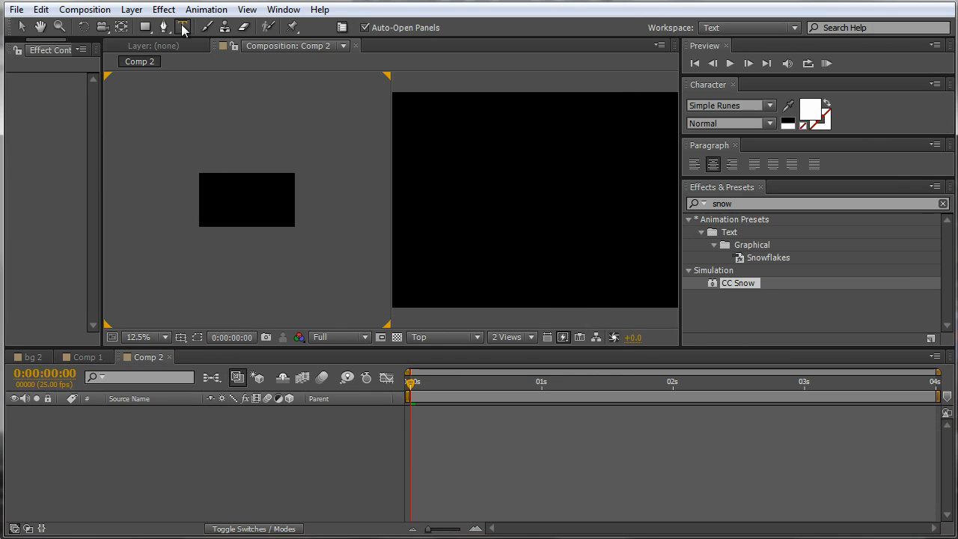
pyautogui.click(427, 171)
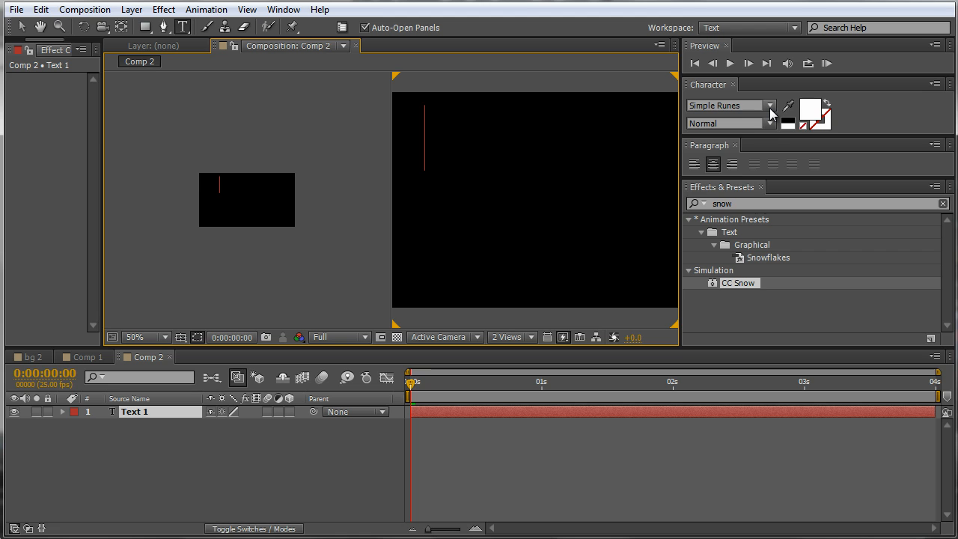
pyautogui.write('INTER')
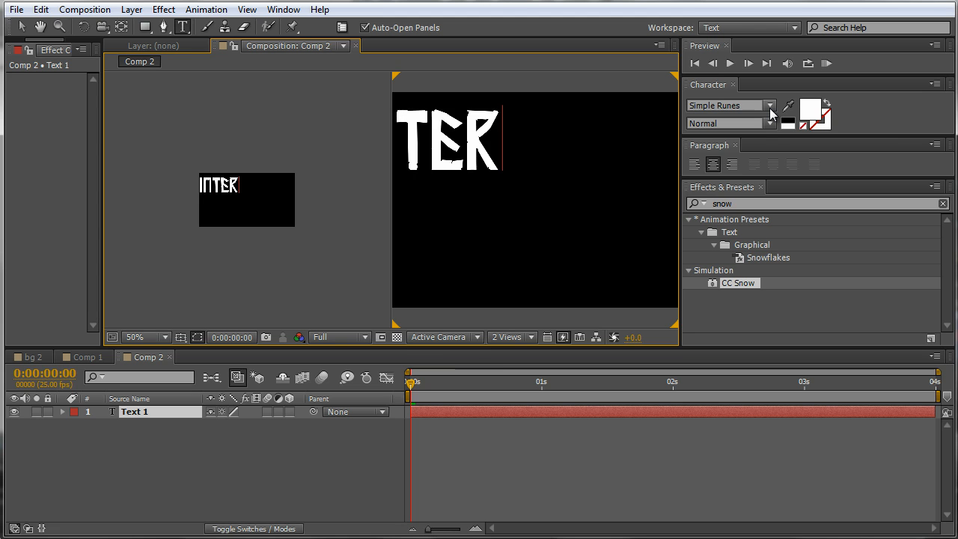
pyautogui.write(' FAB')
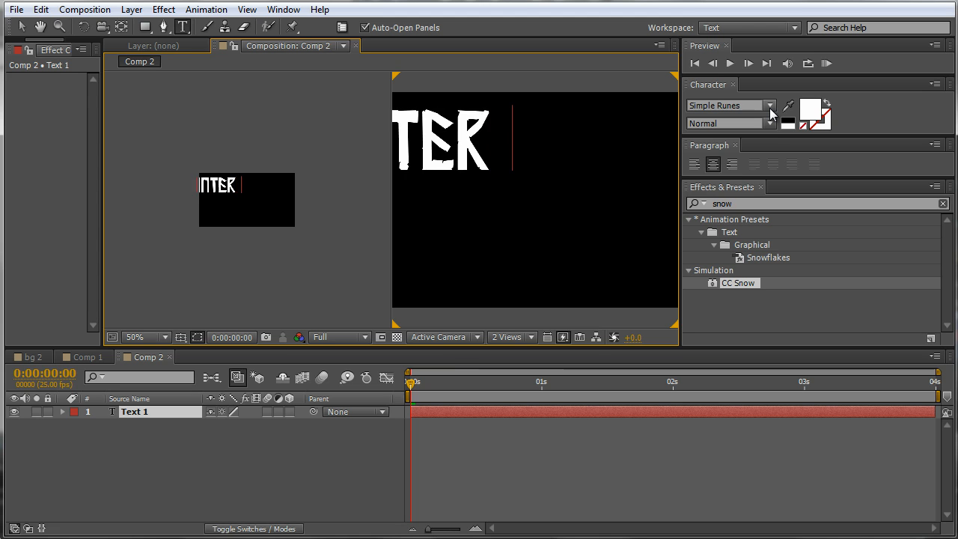
pyautogui.click(21, 26)
# - Switch the viewer to 1 View and move the inter fab text to the middle of the composition
pyautogui.moveTo(557, 183); pyautogui.dragTo(593, 190)
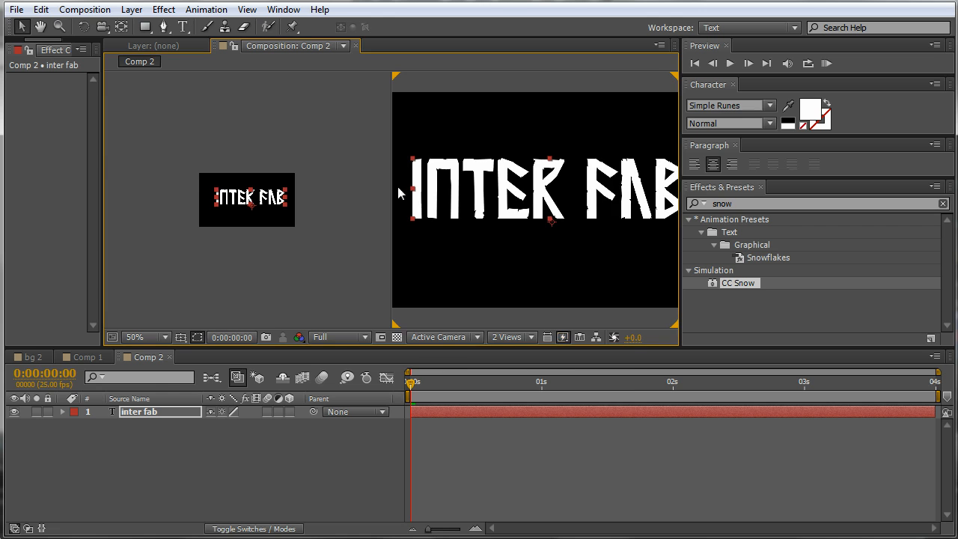
pyautogui.click(512, 337)
pyautogui.click(526, 356)
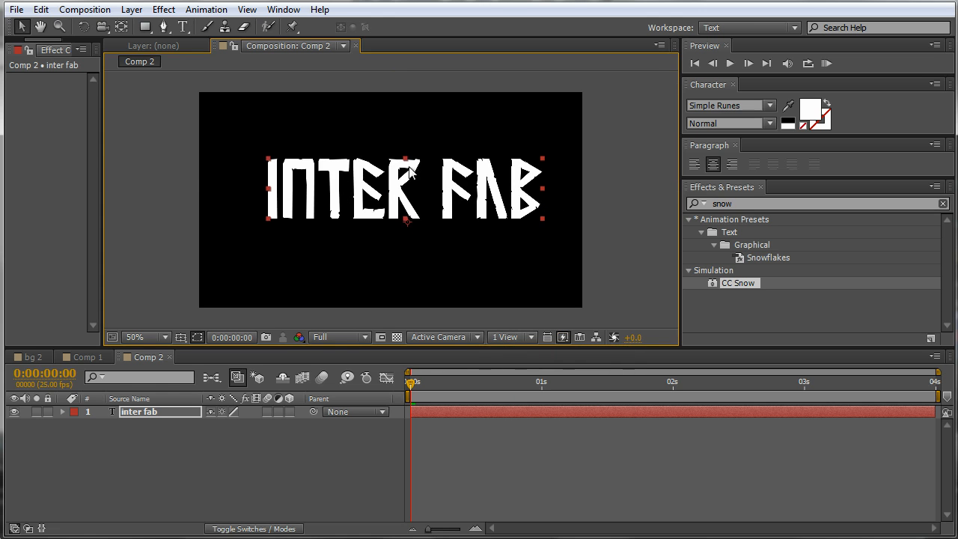
pyautogui.moveTo(394, 192); pyautogui.dragTo(380, 198)
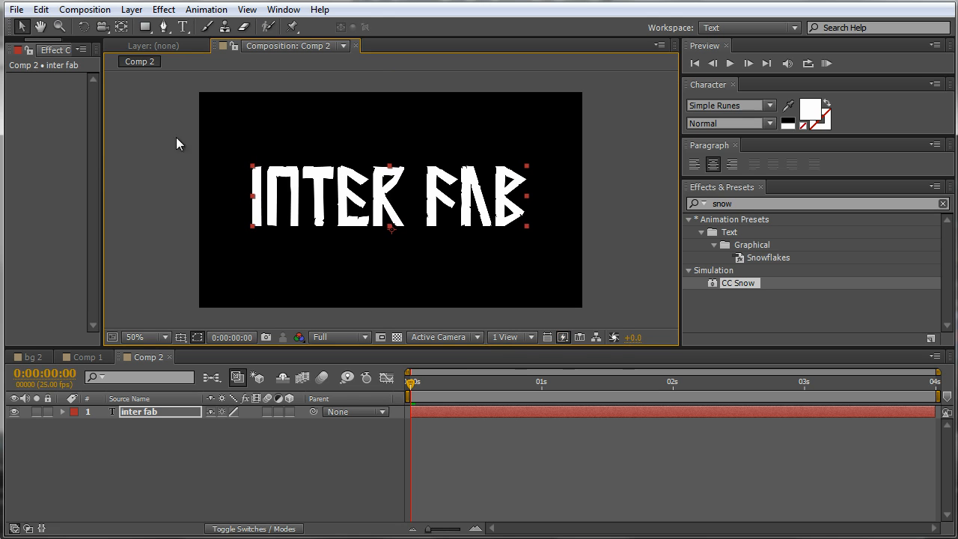
# - Widen the project area, add the ice image beneath the inter fab text layer and shift it slightly behind the text
pyautogui.moveTo(103, 158); pyautogui.dragTo(244, 167)
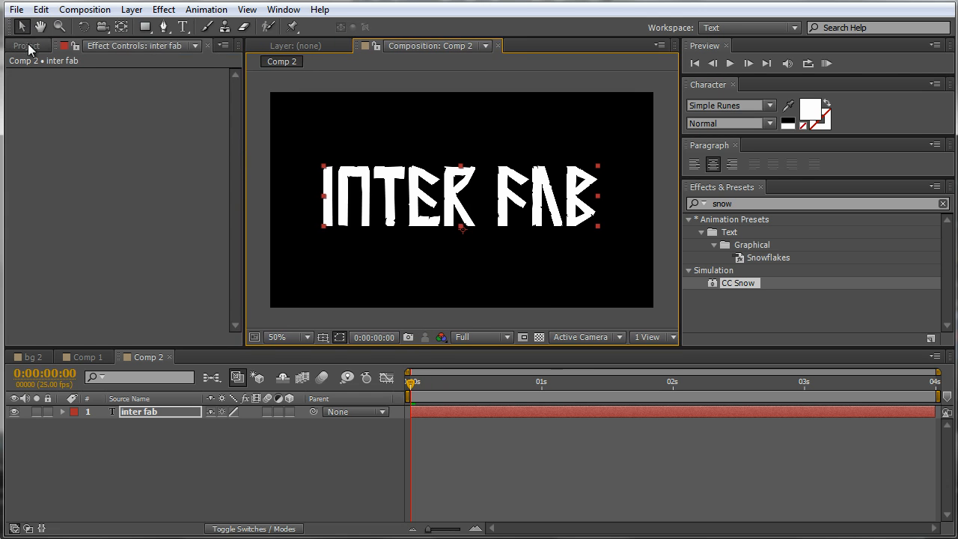
pyautogui.click(27, 47)
pyautogui.click(41, 248)
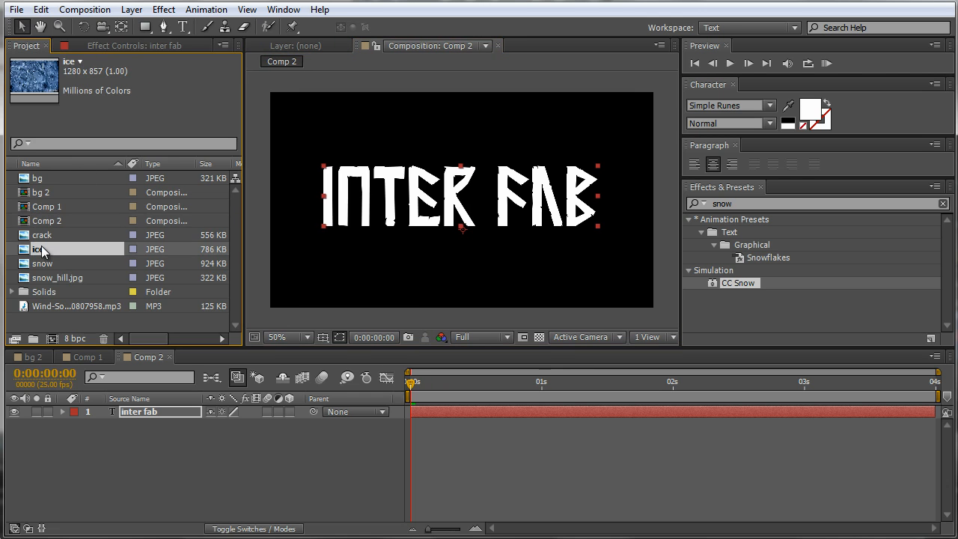
pyautogui.moveTo(43, 252); pyautogui.dragTo(184, 442)
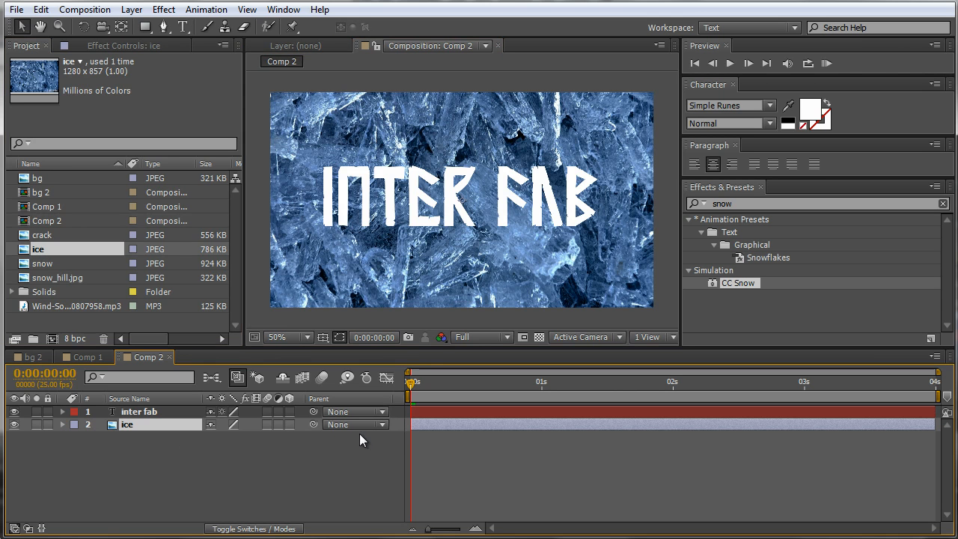
pyautogui.moveTo(412, 295); pyautogui.dragTo(392, 284)
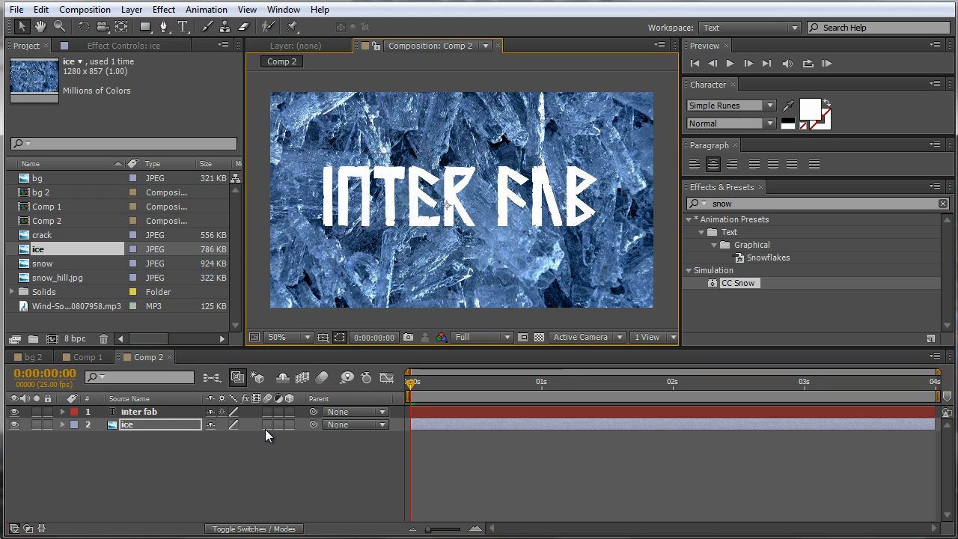
# - Set the ice layer's track matte to Alpha Matte "inter fab" and reposition the ice texture inside the letters
pyautogui.press('F4')
pyautogui.click(300, 424)
pyautogui.click(317, 464)
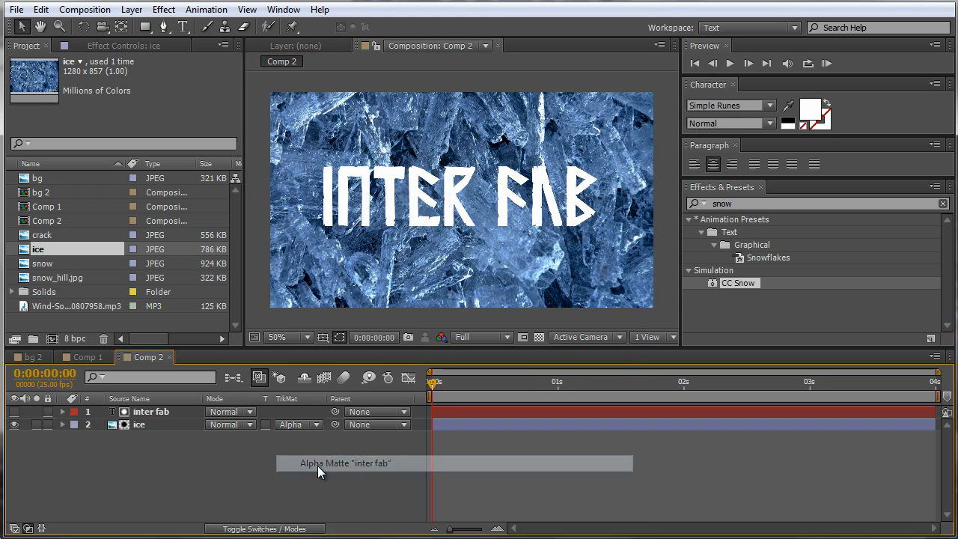
pyautogui.moveTo(354, 254)
pyautogui.mouseDown()
pyautogui.moveTo(355, 276)
pyautogui.moveTo(424, 257)
pyautogui.moveTo(327, 297)
pyautogui.moveTo(389, 299)
pyautogui.moveTo(338, 274)
pyautogui.moveTo(342, 295)
pyautogui.moveTo(361, 262)
pyautogui.moveTo(358, 315)
pyautogui.moveTo(331, 291)
pyautogui.moveTo(360, 263)
pyautogui.moveTo(354, 269)
pyautogui.mouseUp()
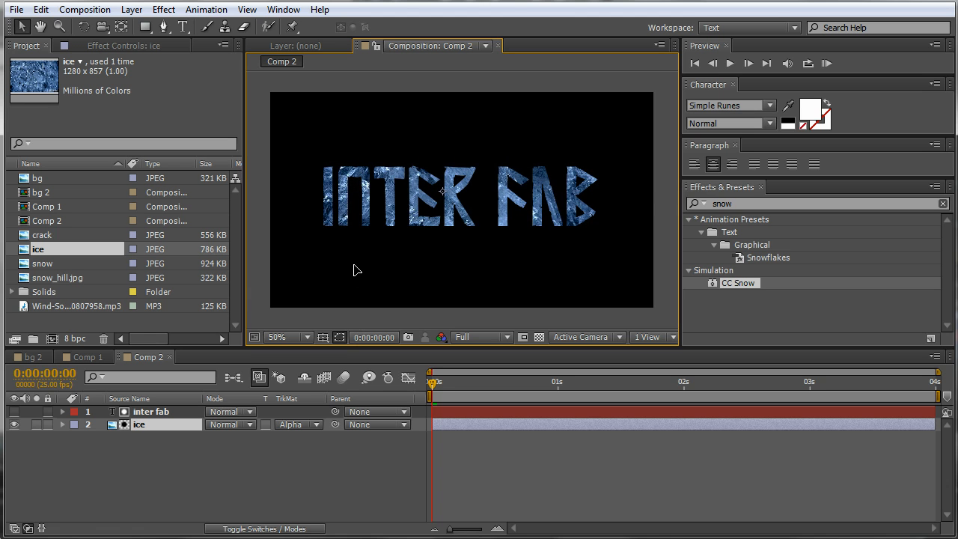
pyautogui.press('Return')
# - Find the Roughen Edges effect and apply it to the inter fab text layer
pyautogui.click(760, 204)
pyautogui.write('rough')
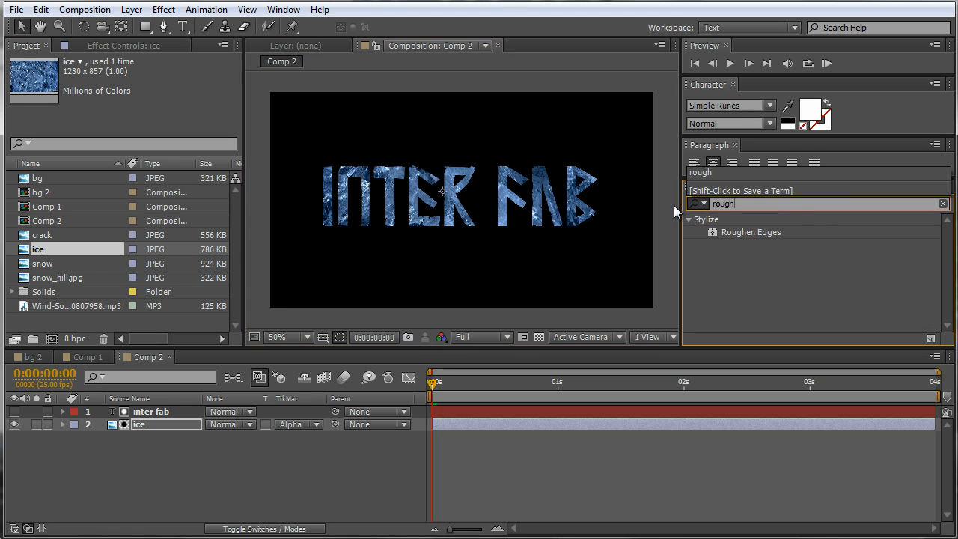
pyautogui.click(719, 235)
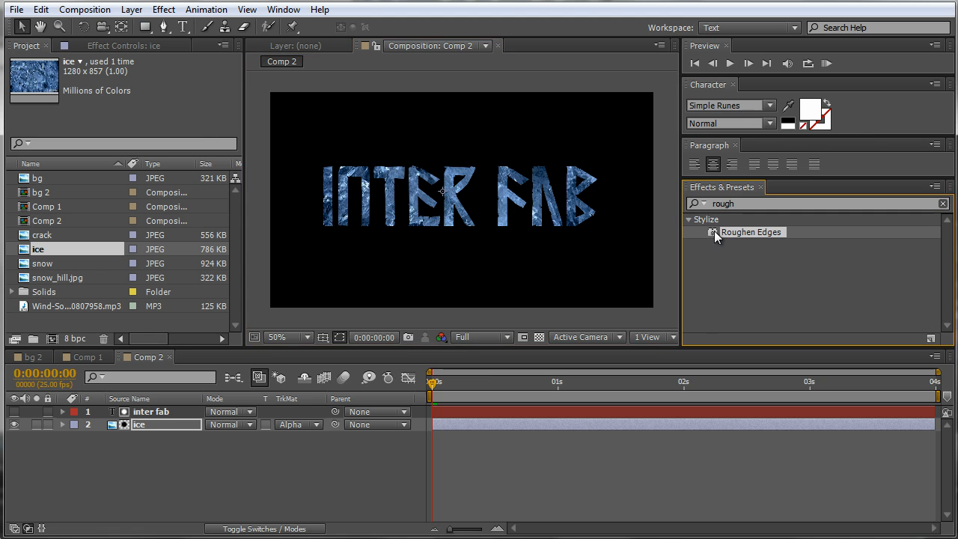
pyautogui.moveTo(714, 230); pyautogui.dragTo(148, 413)
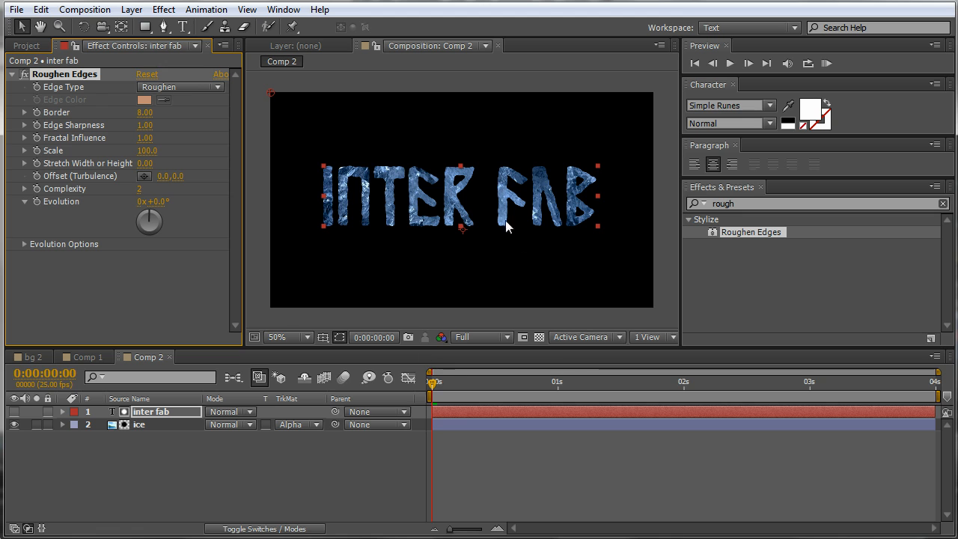
# - Set Roughen Edges to the Spiky edge type with Border 7.70, Edge Sharpness 2.21 and Scale 88.0
pyautogui.click(184, 87)
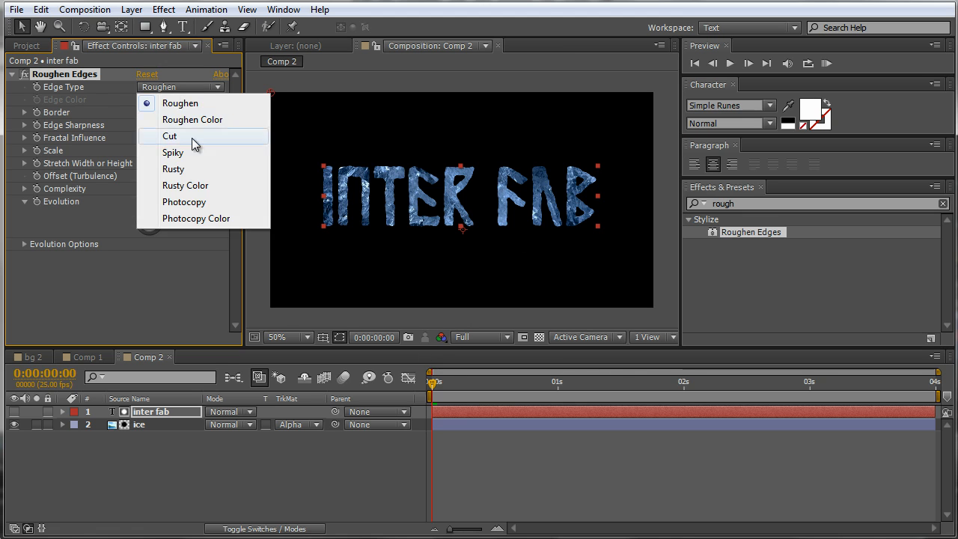
pyautogui.click(192, 139)
pyautogui.click(191, 87)
pyautogui.click(178, 154)
pyautogui.moveTo(145, 112); pyautogui.dragTo(225, 150)
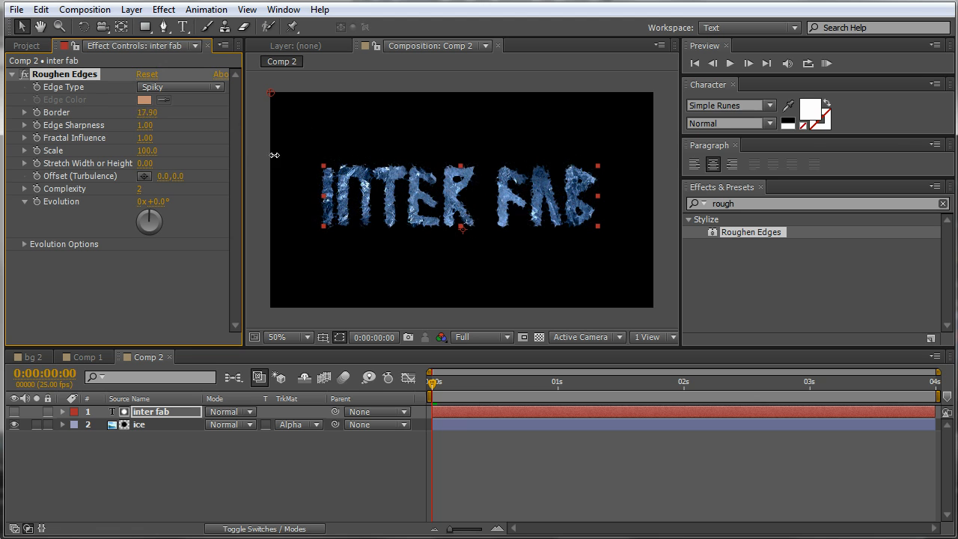
pyautogui.moveTo(324, 156); pyautogui.dragTo(240, 157)
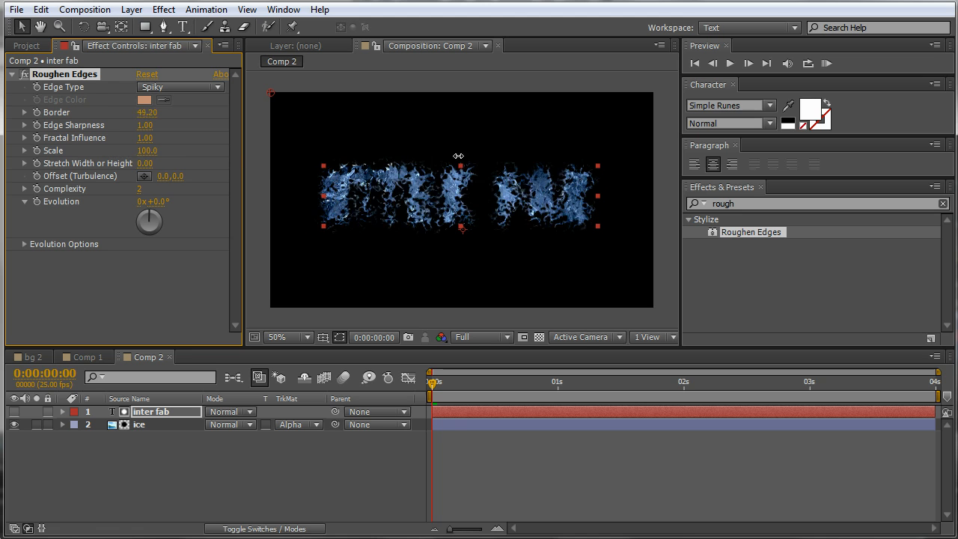
pyautogui.moveTo(191, 156); pyautogui.dragTo(137, 163)
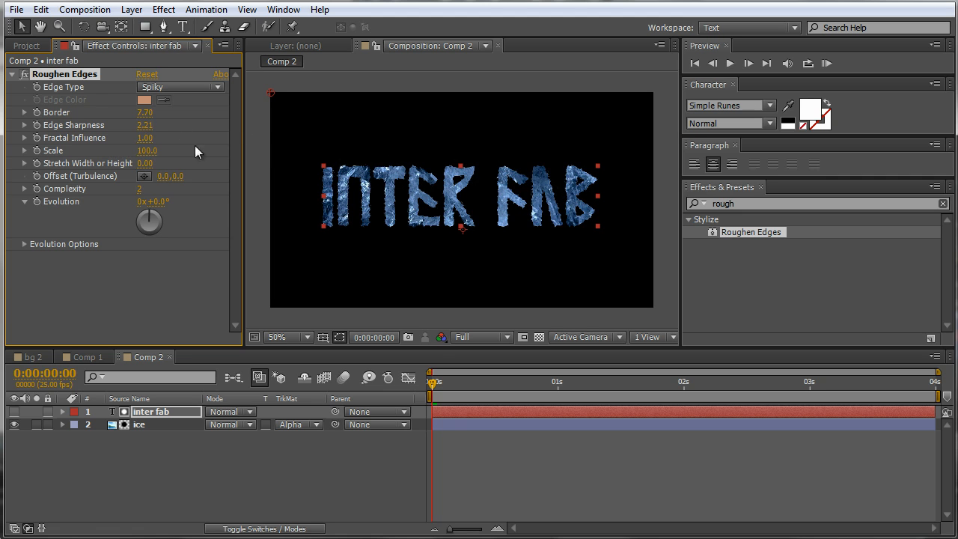
pyautogui.moveTo(180, 150); pyautogui.dragTo(123, 155)
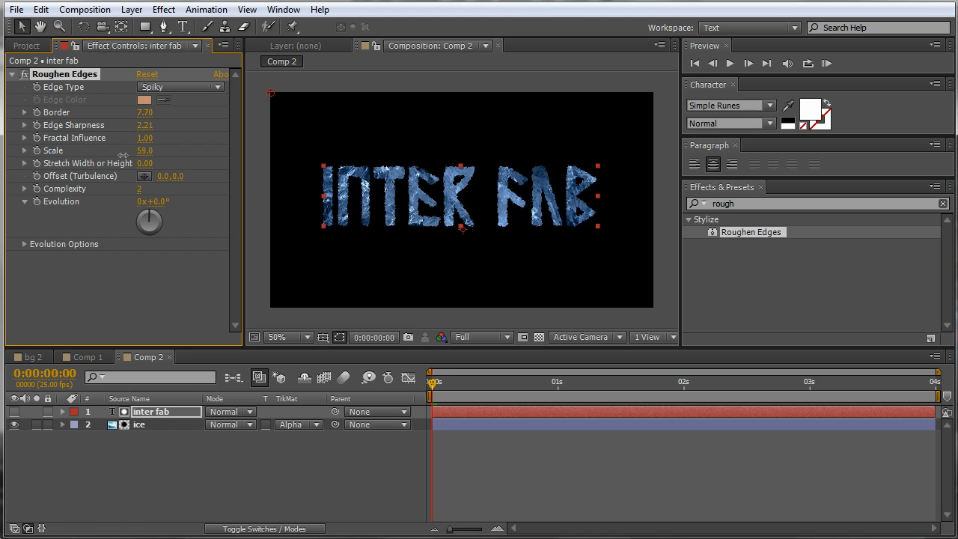
pyautogui.moveTo(139, 189)
pyautogui.mouseDown()
pyautogui.moveTo(157, 190)
pyautogui.moveTo(147, 195)
pyautogui.mouseUp()
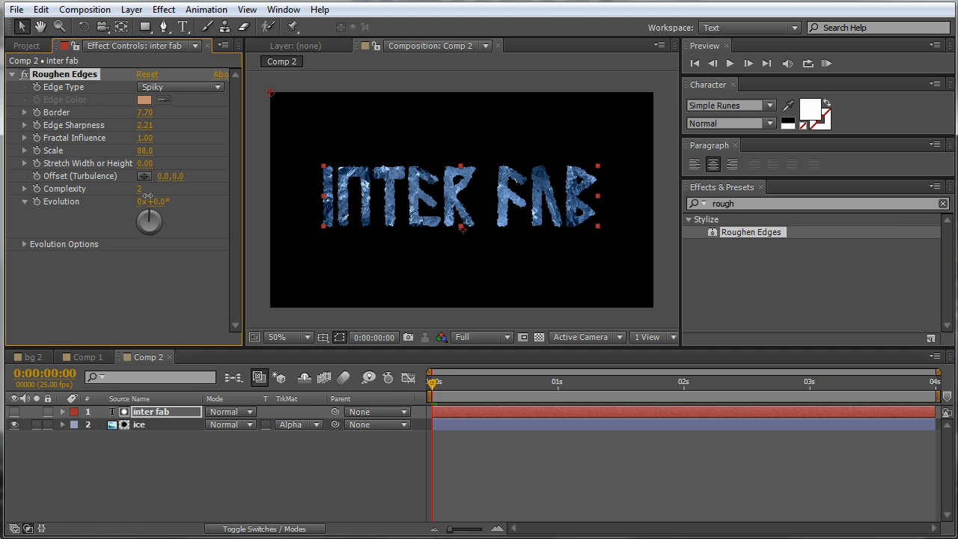
# - Animate the Roughen Edges Border from 48.40 at 0:00:00:00 to 3.90 at 0:00:02:00
pyautogui.moveTo(145, 117); pyautogui.dragTo(452, 165)
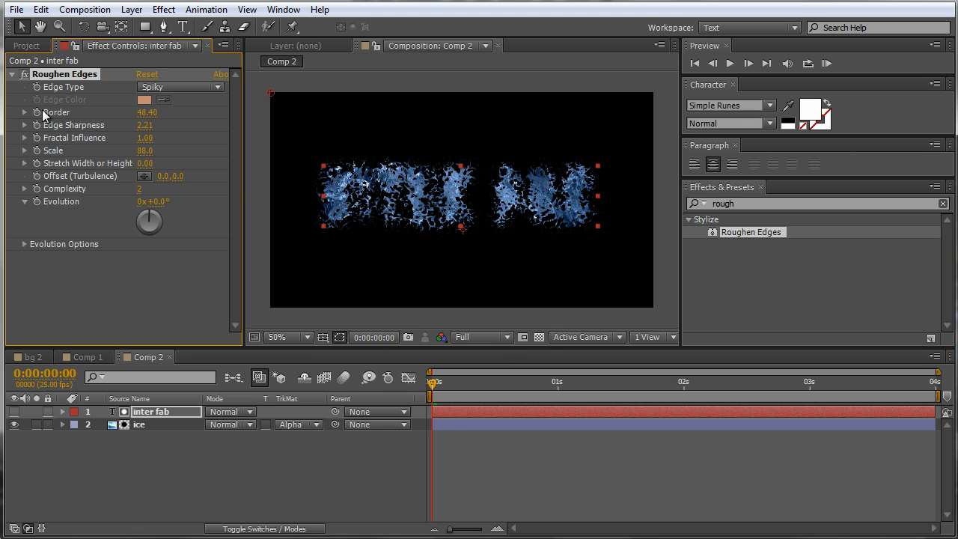
pyautogui.moveTo(440, 391); pyautogui.dragTo(683, 383)
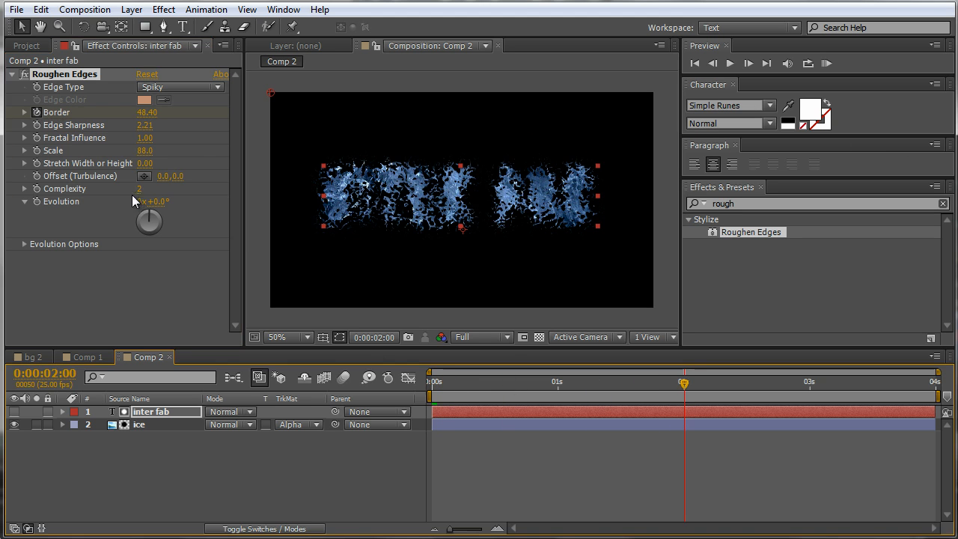
pyautogui.moveTo(152, 115); pyautogui.dragTo(1, 125)
pyautogui.moveTo(142, 120); pyautogui.dragTo(96, 125)
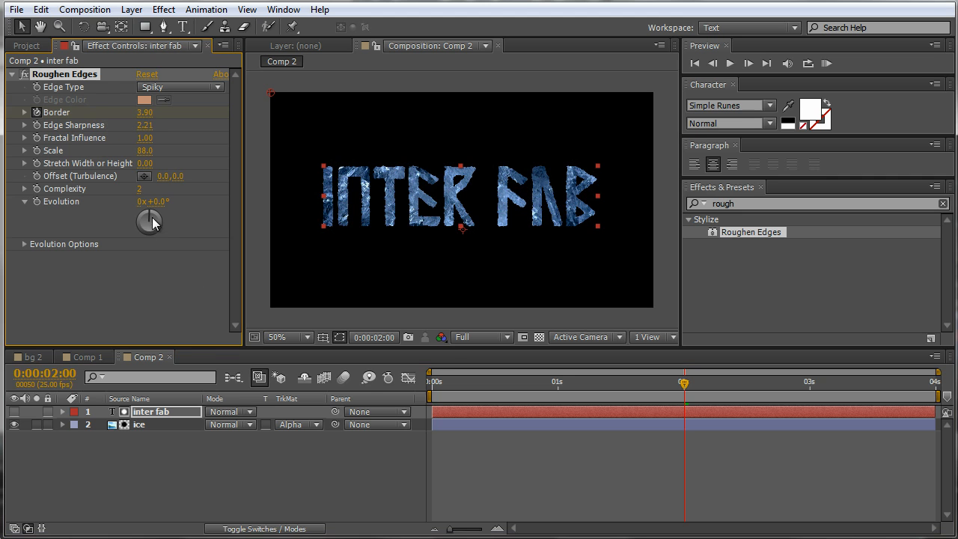
pyautogui.moveTo(150, 215); pyautogui.dragTo(147, 187)
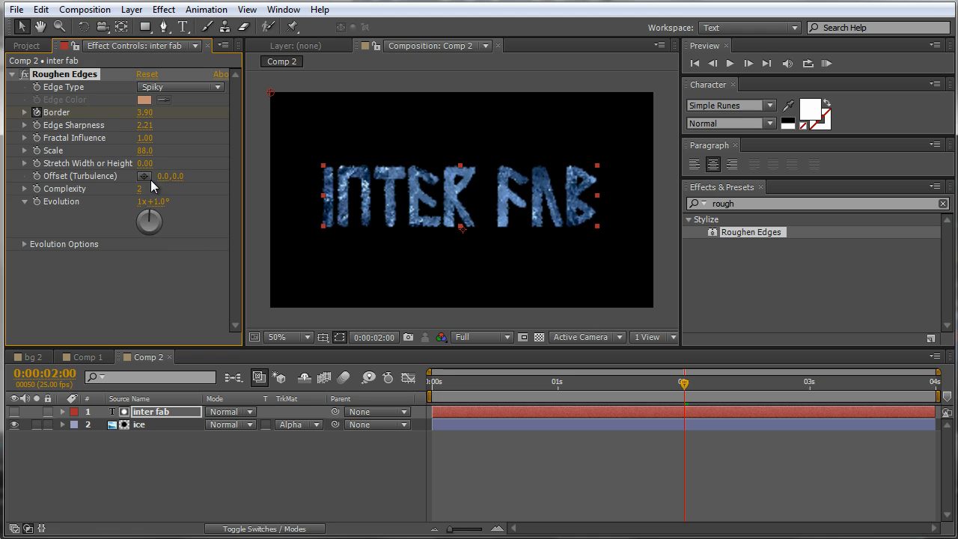
pyautogui.click(159, 202)
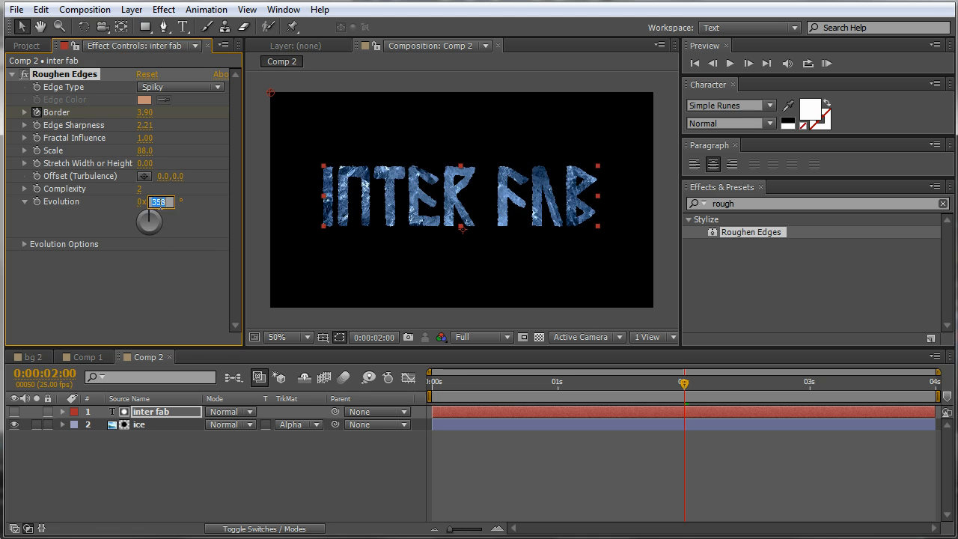
pyautogui.press('Return')
# - Animate the Roughen Edges Evolution from 0x-1.0° at 0:00:00:00 to 1x+204.0° at 0:00:02:00 and preview the text reveal
pyautogui.moveTo(518, 389); pyautogui.dragTo(394, 381)
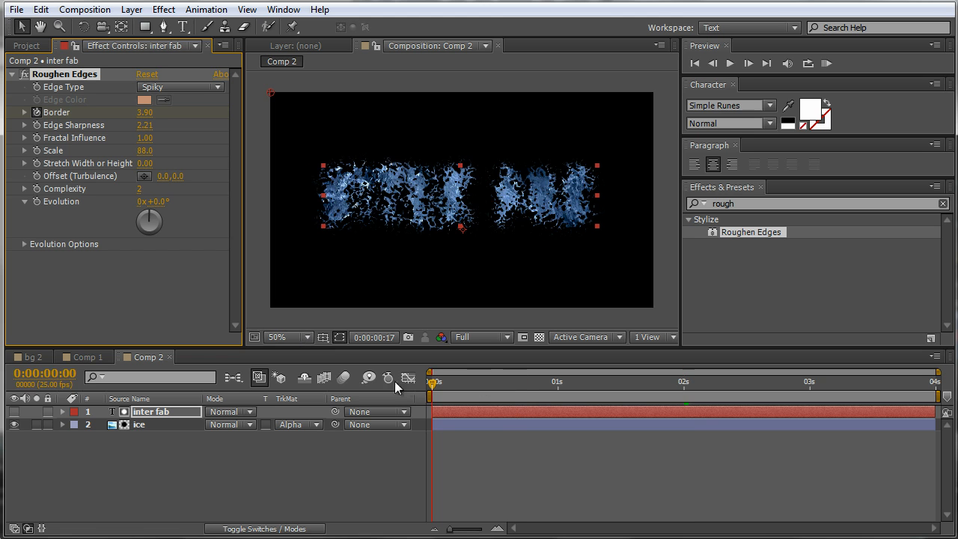
pyautogui.click(36, 202)
pyautogui.moveTo(146, 224); pyautogui.dragTo(184, 281)
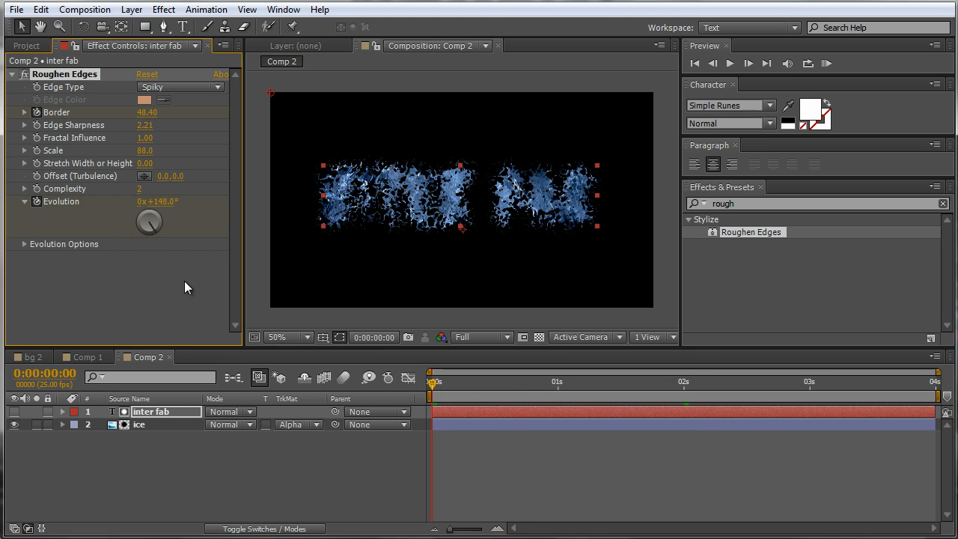
pyautogui.moveTo(159, 226); pyautogui.dragTo(148, 193)
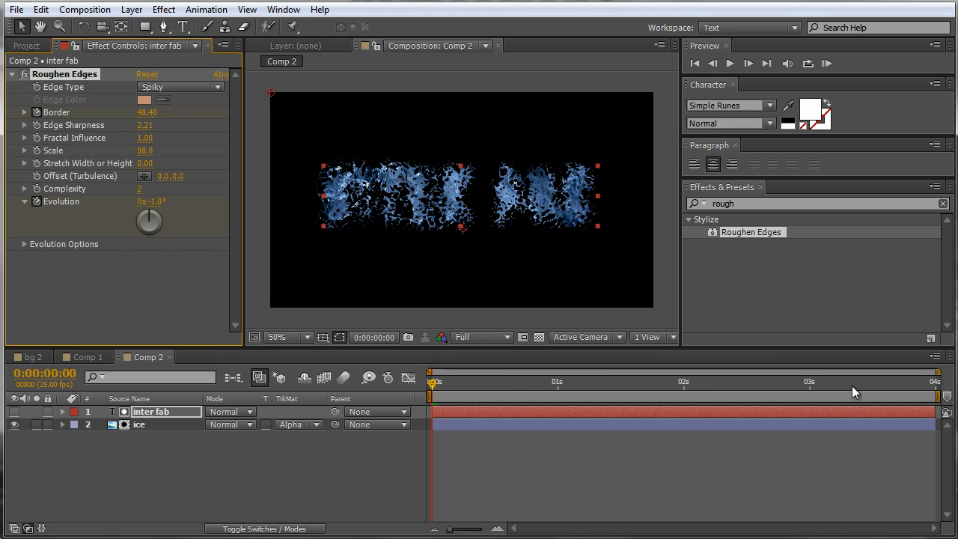
pyautogui.click(685, 382)
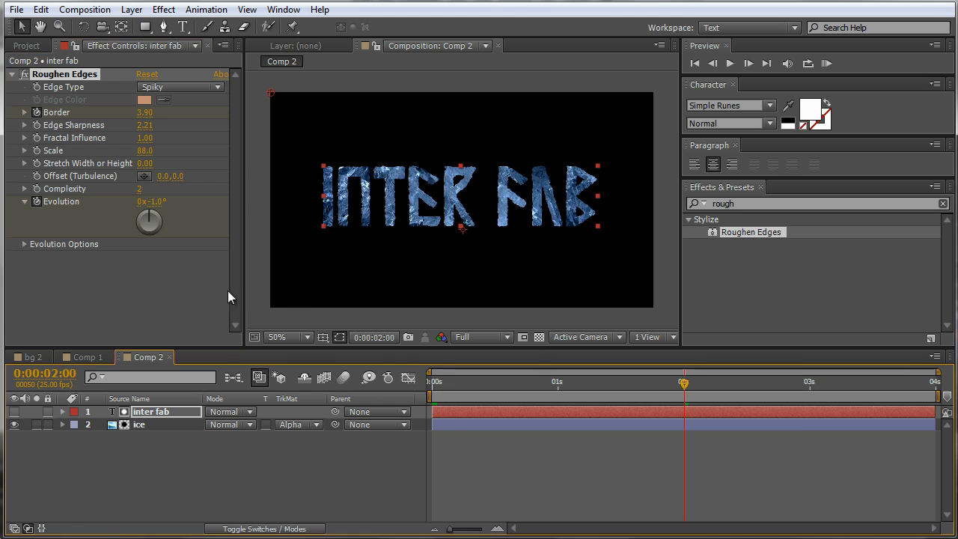
pyautogui.moveTo(149, 220); pyautogui.dragTo(131, 263)
pyautogui.moveTo(557, 398); pyautogui.dragTo(437, 411)
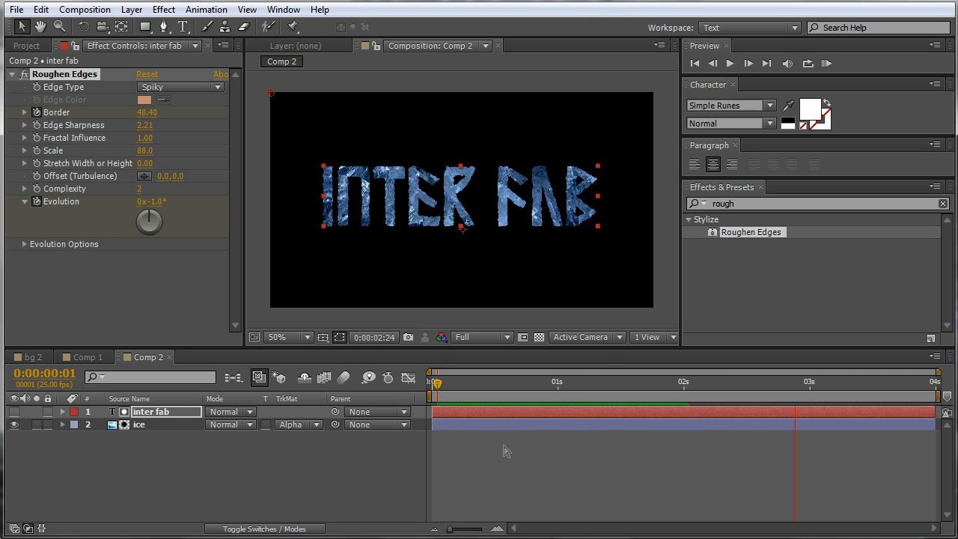
# - At 0:00:02:17, apply Curves to the inter fab text layer and bend the RGB curve upward to brighten it
pyautogui.moveTo(531, 382); pyautogui.dragTo(771, 401)
pyautogui.click(164, 9)
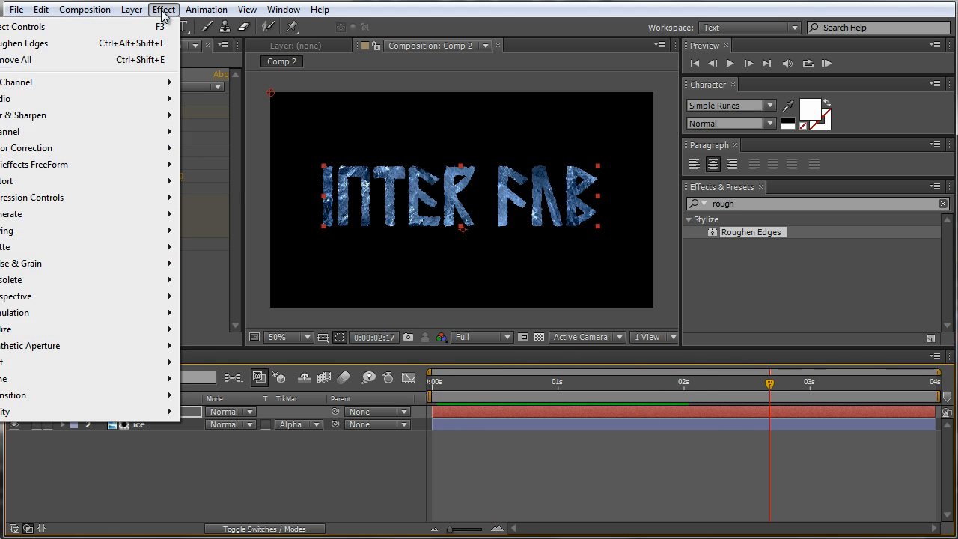
pyautogui.moveTo(134, 147)
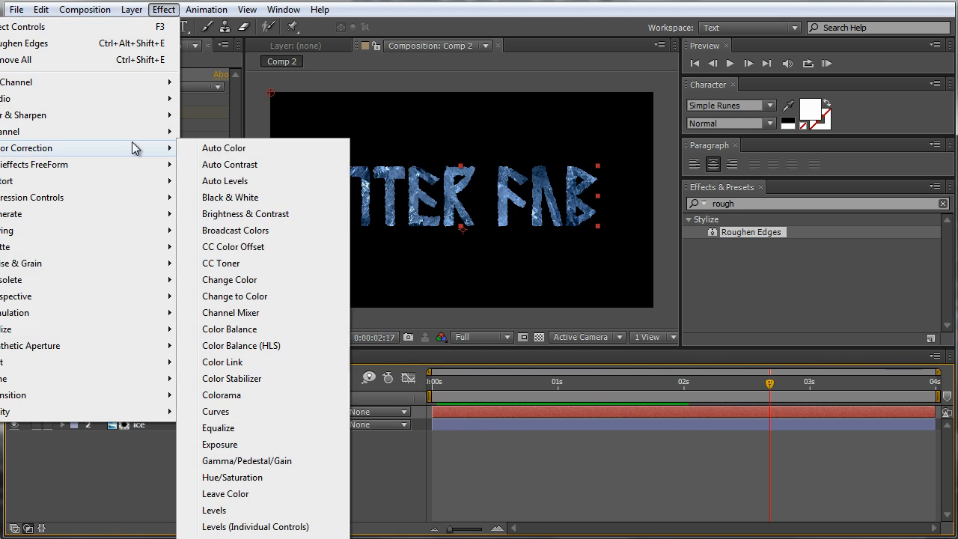
pyautogui.click(224, 412)
pyautogui.moveTo(99, 266); pyautogui.dragTo(89, 247)
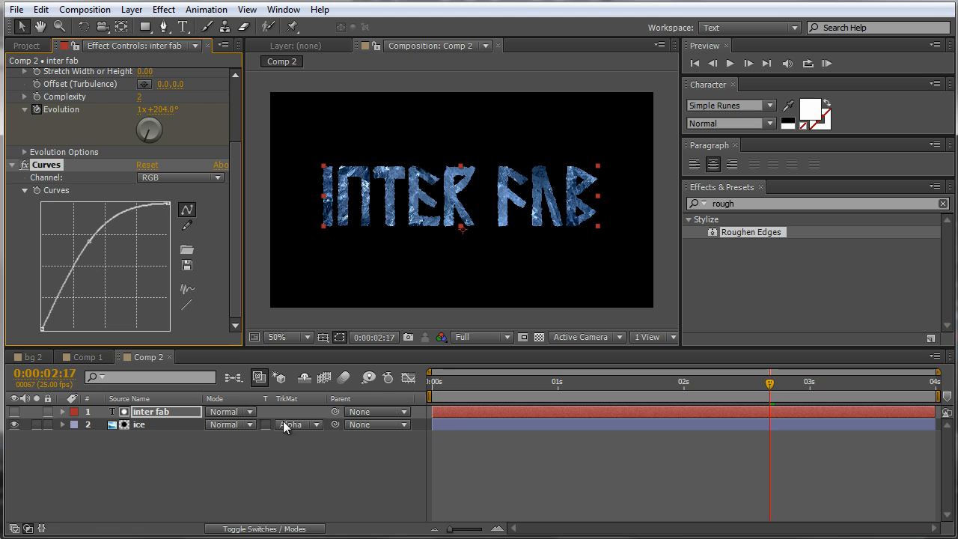
# - Remove the Curves effect from the inter fab text layer and return to 0:00:00:00
pyautogui.moveTo(88, 243); pyautogui.dragTo(104, 265)
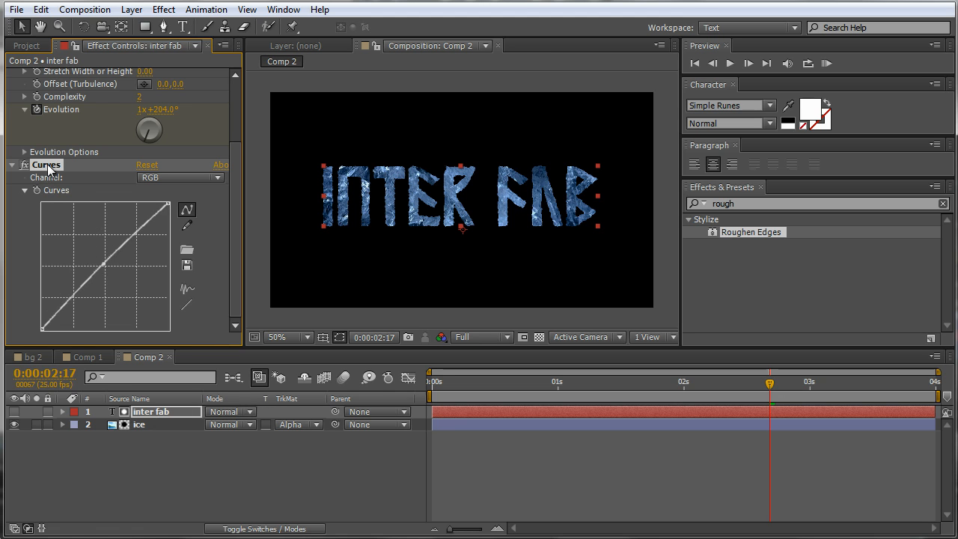
pyautogui.press('Delete')
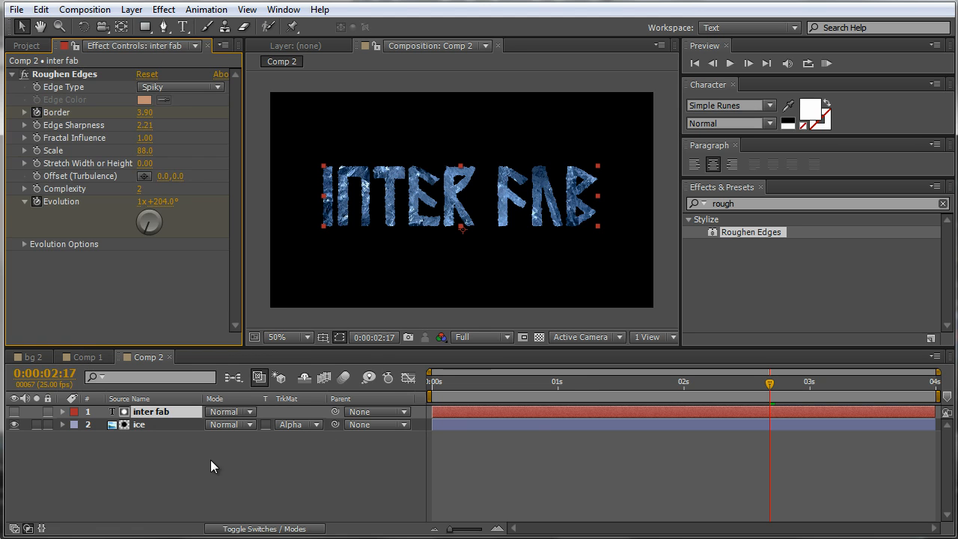
pyautogui.moveTo(490, 383); pyautogui.dragTo(397, 398)
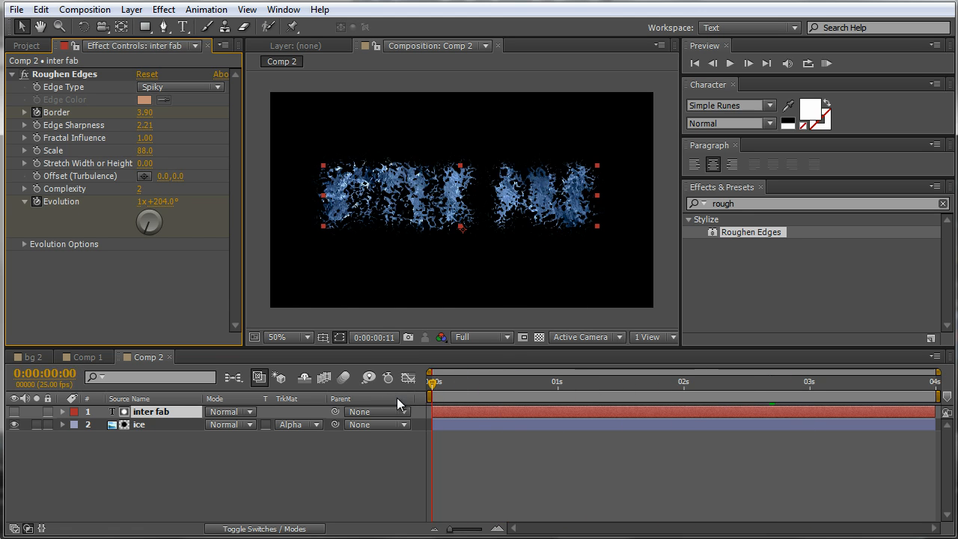
# - Pre-compose the inter fab and ice layers together into a new composition named text
pyautogui.keyDown('shift'); pyautogui.click(147, 424); pyautogui.keyUp('shift')
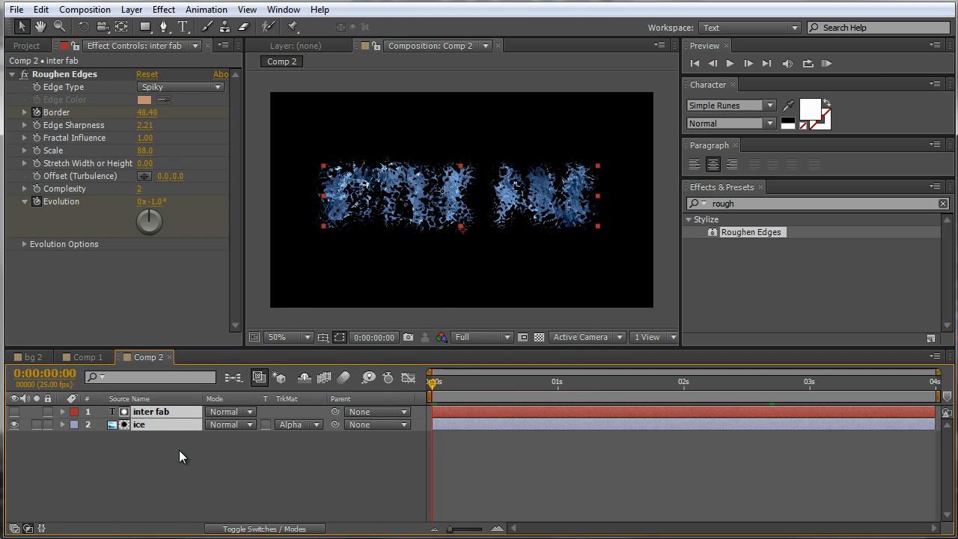
pyautogui.hotkey('ctrl', 'shift', 'c')
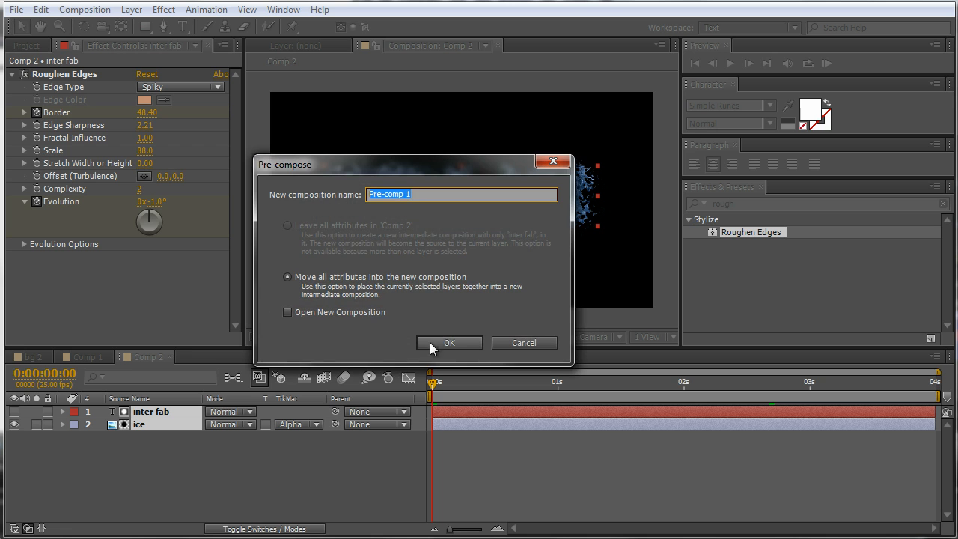
pyautogui.write('text')
pyautogui.click(447, 343)
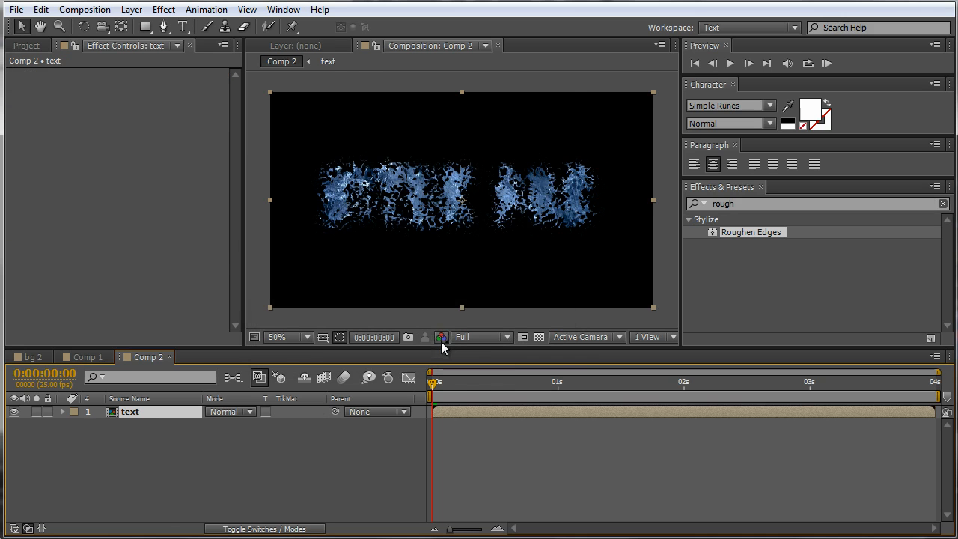
# - Add the text composition to Comp 1 as a layer between colour correction and Camera 1
pyautogui.click(85, 357)
pyautogui.click(26, 51)
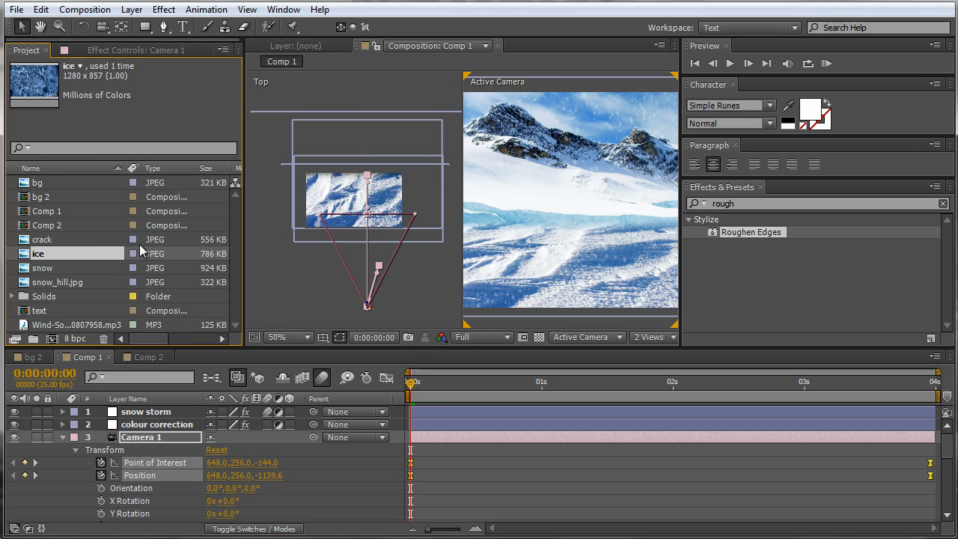
pyautogui.click(46, 313)
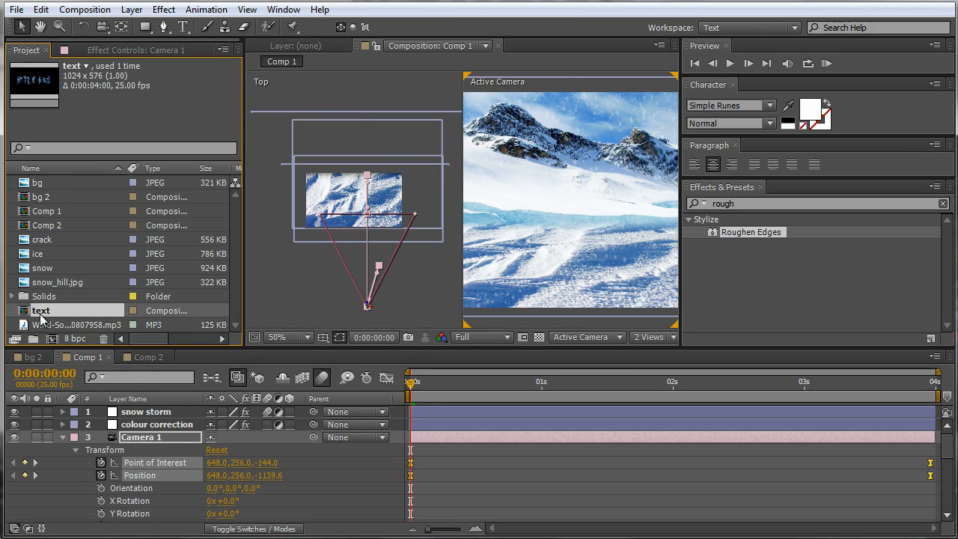
pyautogui.moveTo(48, 310); pyautogui.dragTo(168, 434)
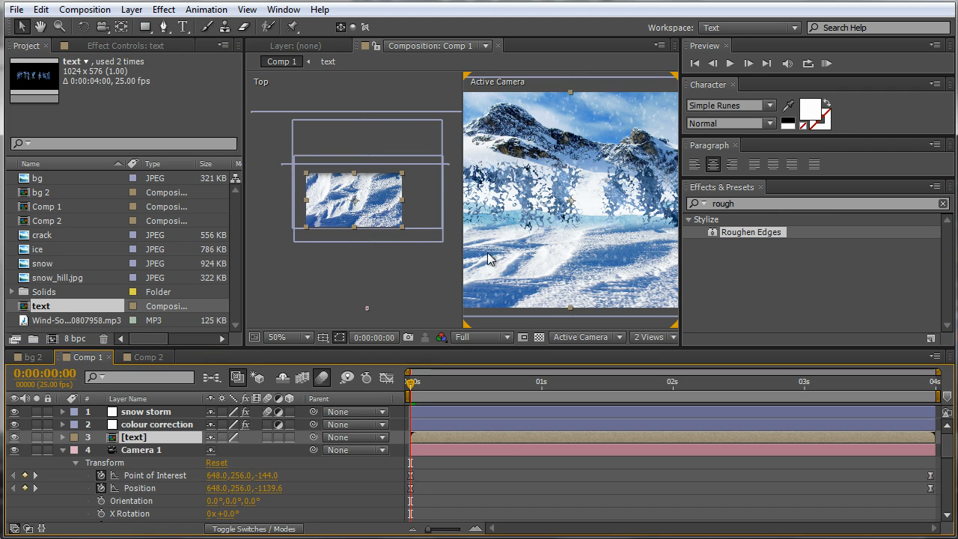
# - Widen the composition viewer and switch Comp 1 from two views to 1 View
pyautogui.moveTo(683, 228); pyautogui.dragTo(862, 233)
pyautogui.click(674, 337)
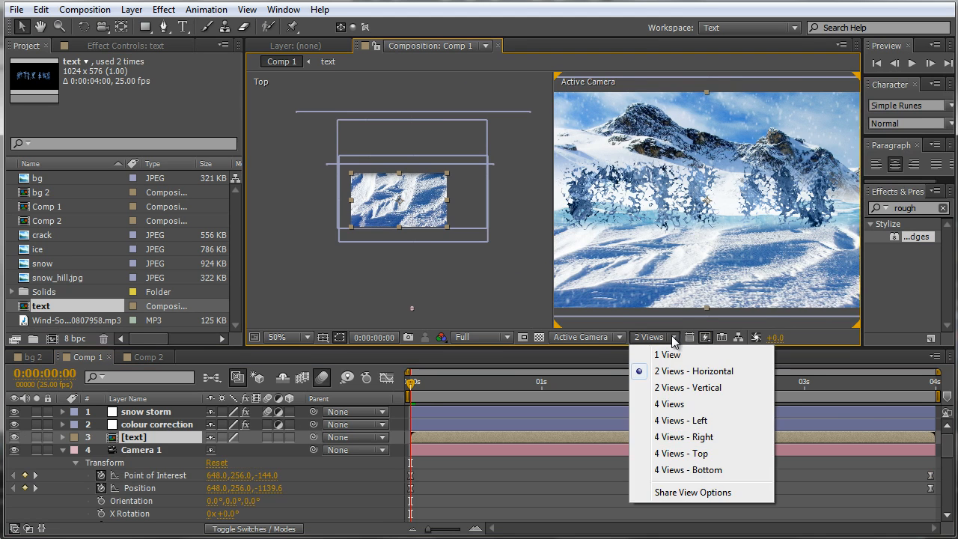
pyautogui.click(673, 350)
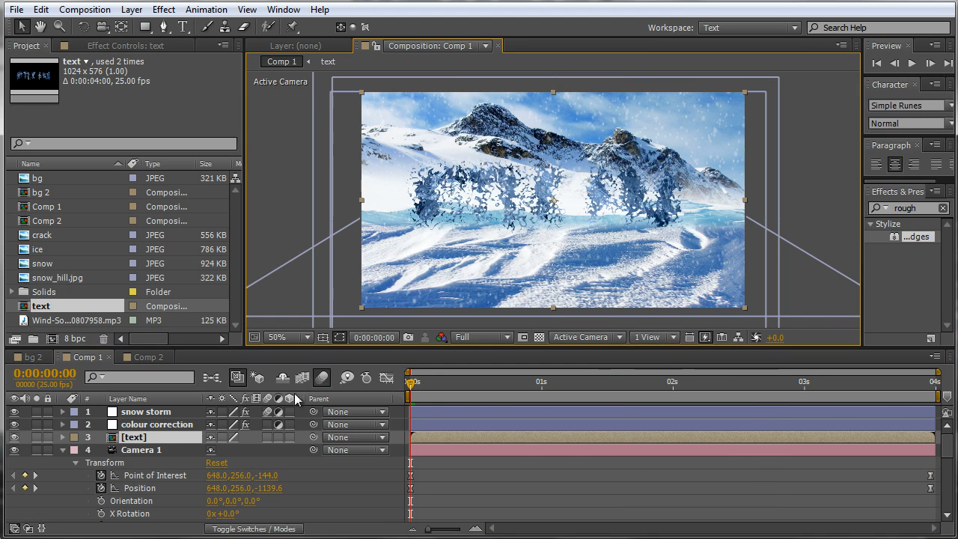
# - Make the text layer 3D and reposition it deeper in the scene, over the ice in front of the mountain
pyautogui.moveTo(414, 382); pyautogui.dragTo(364, 409)
pyautogui.click(292, 437)
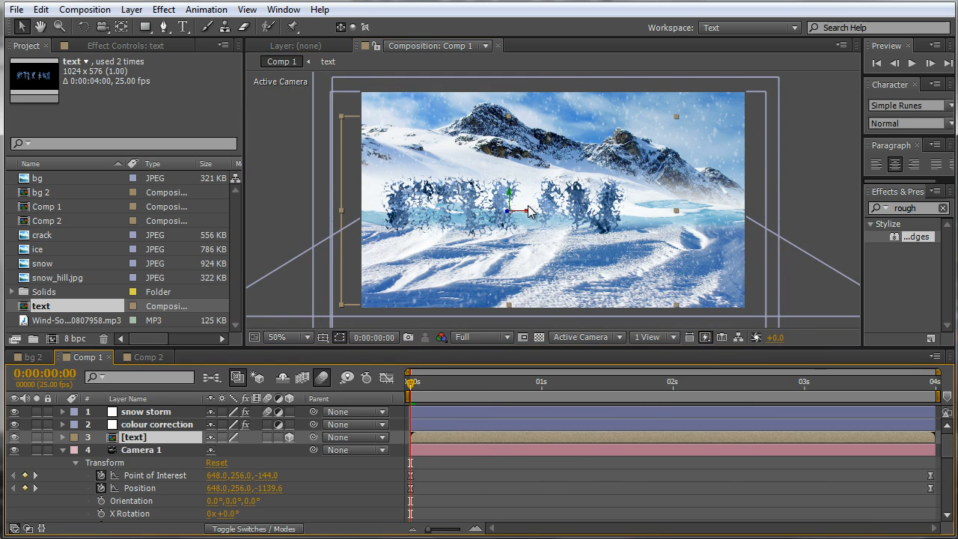
pyautogui.moveTo(529, 214); pyautogui.dragTo(518, 121)
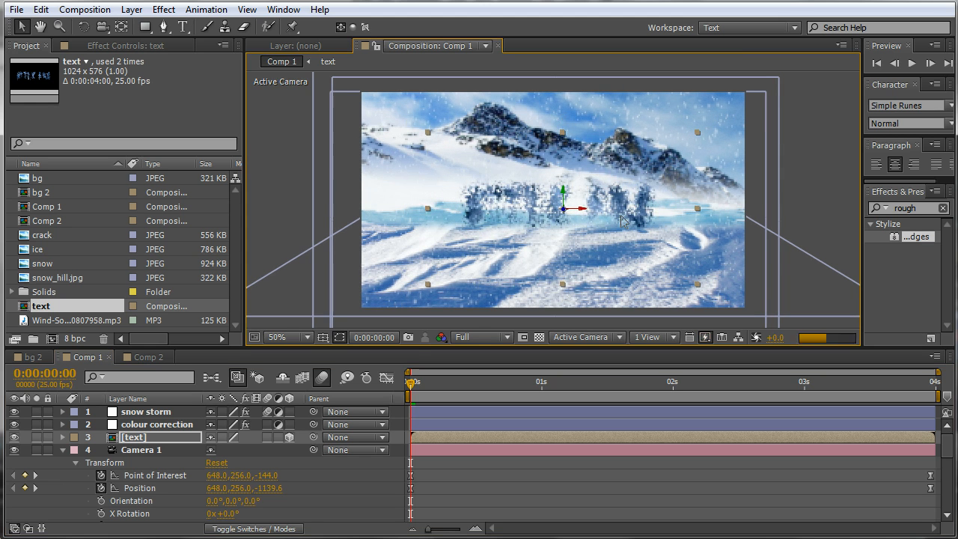
pyautogui.moveTo(589, 212); pyautogui.dragTo(527, 203)
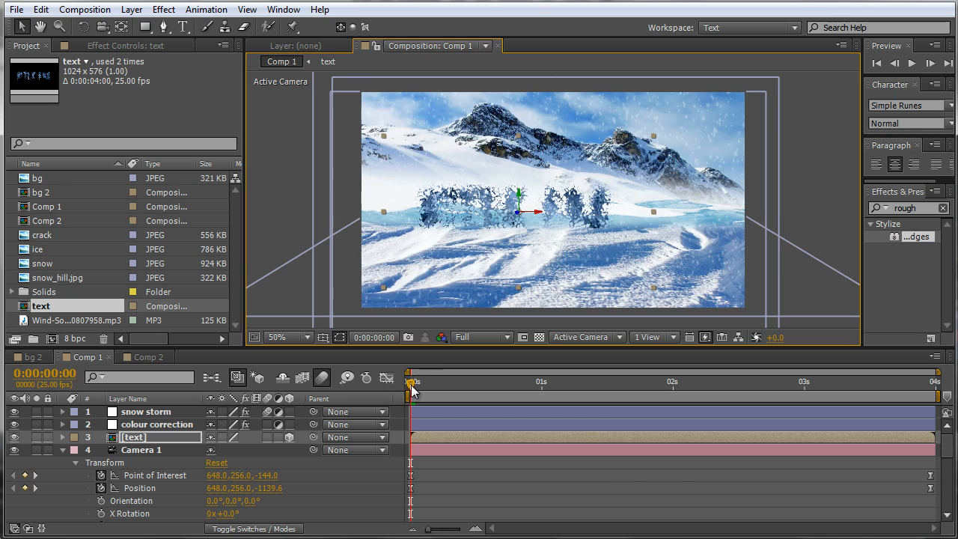
# - At the end of the camera move, shift the text layer right along its X axis to centre it, and check the opening frame
pyautogui.click(554, 384)
pyautogui.moveTo(558, 391); pyautogui.dragTo(935, 378)
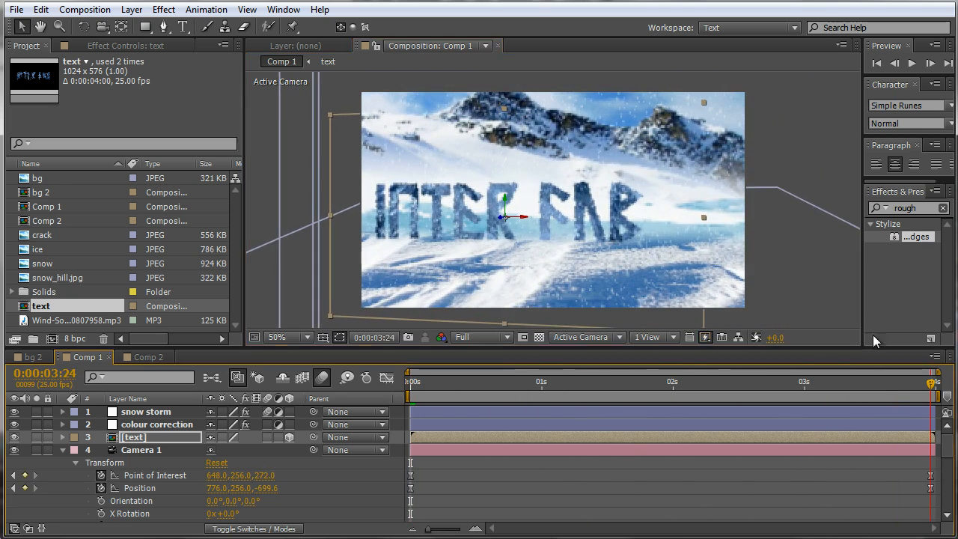
pyautogui.moveTo(513, 227); pyautogui.dragTo(565, 226)
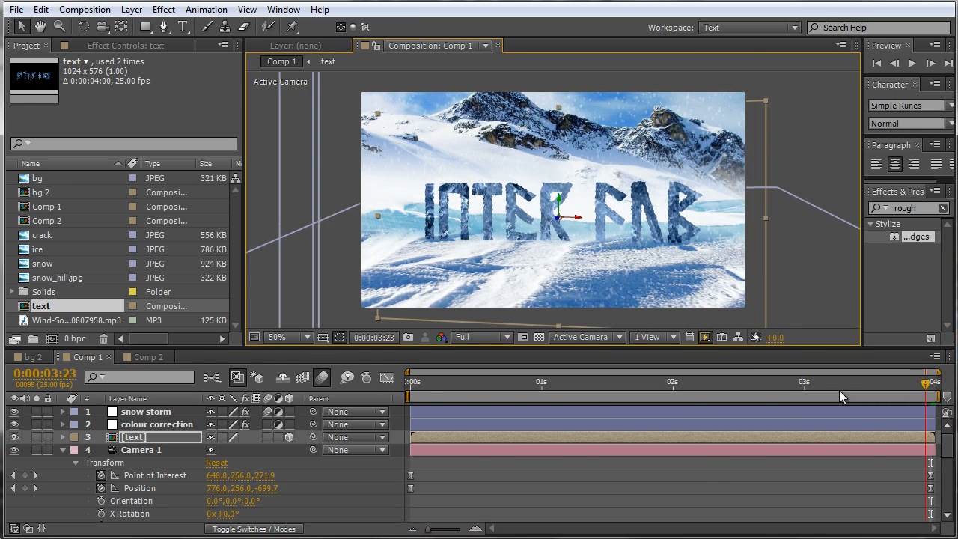
pyautogui.moveTo(840, 390); pyautogui.dragTo(391, 396)
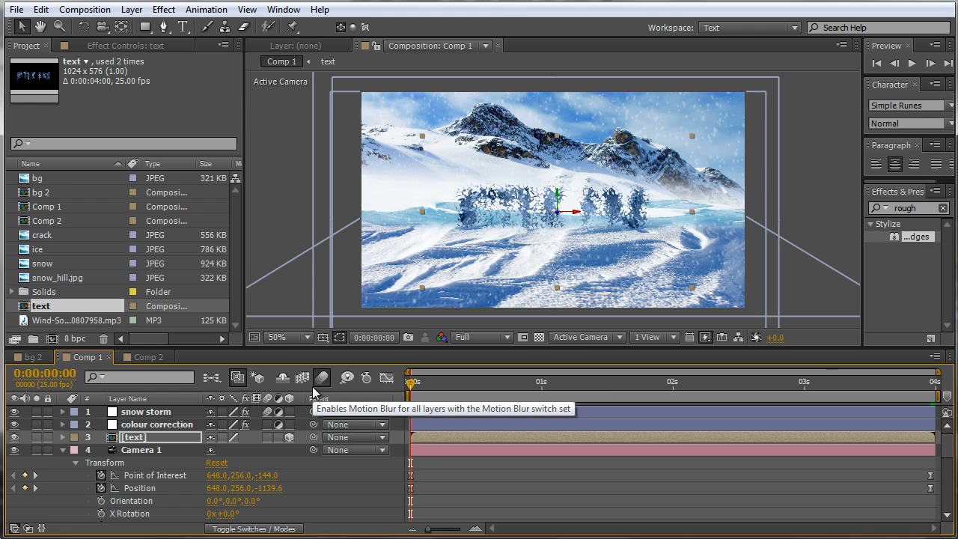
# - At 0:00:03:17, apply Curves to the text layer and bend the RGB curve downward with two points to darken the title
pyautogui.click(539, 385)
pyautogui.moveTo(543, 391); pyautogui.dragTo(895, 390)
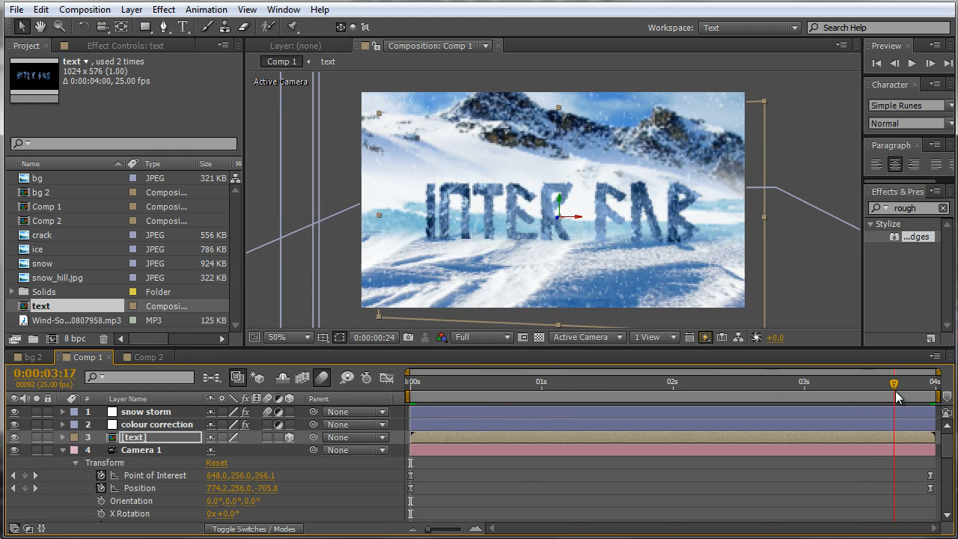
pyautogui.click(163, 9)
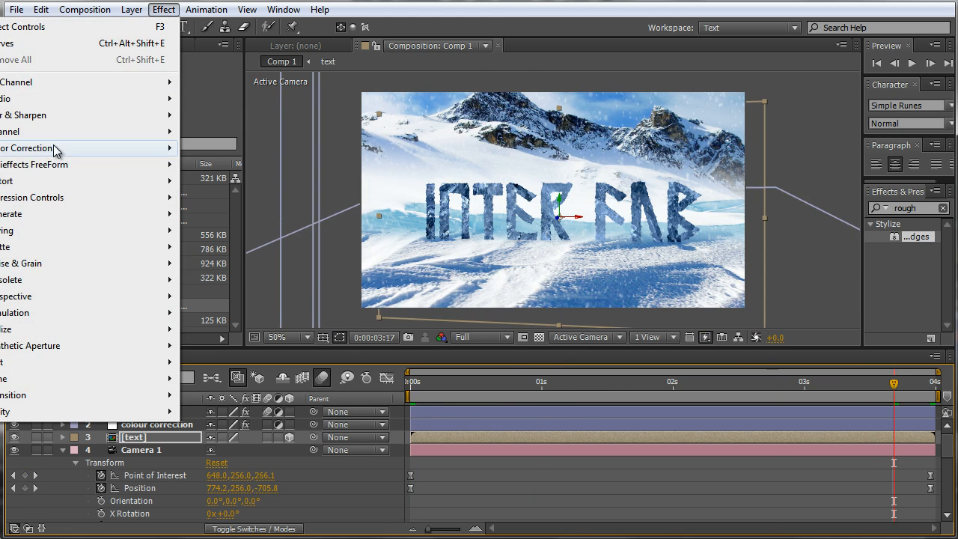
pyautogui.moveTo(60, 149)
pyautogui.click(256, 418)
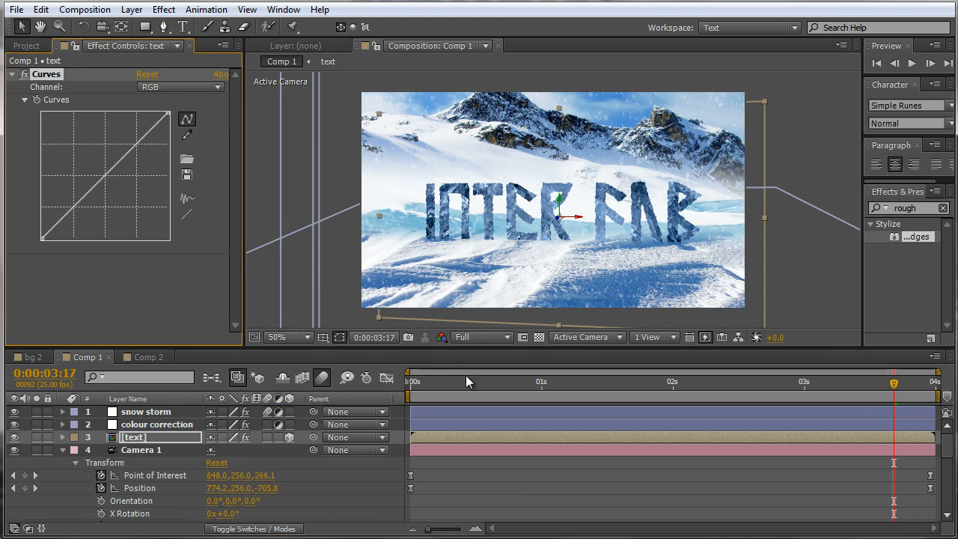
pyautogui.moveTo(103, 174); pyautogui.dragTo(146, 147)
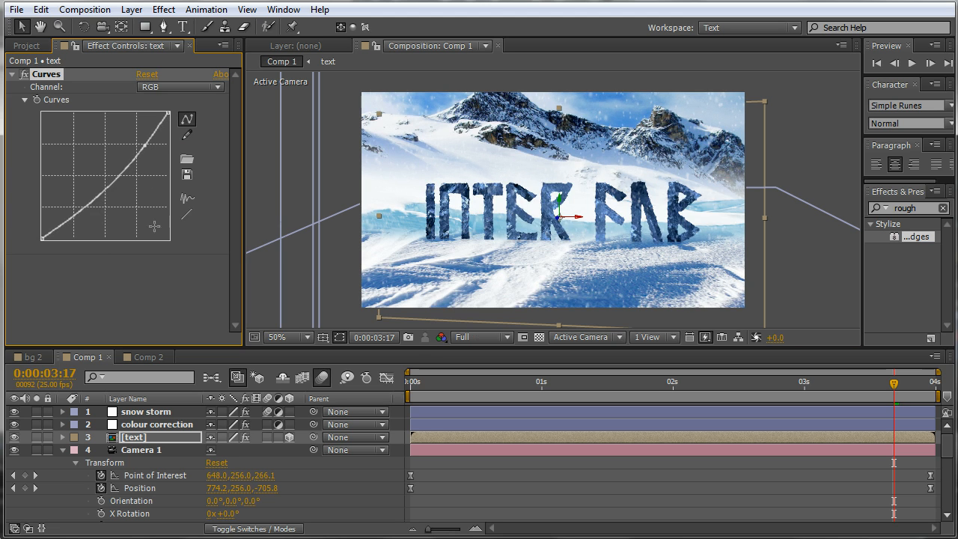
pyautogui.moveTo(106, 186)
pyautogui.mouseDown()
pyautogui.moveTo(97, 177)
pyautogui.moveTo(105, 210)
pyautogui.moveTo(104, 195)
pyautogui.moveTo(118, 185)
pyautogui.moveTo(110, 184)
pyautogui.mouseUp()
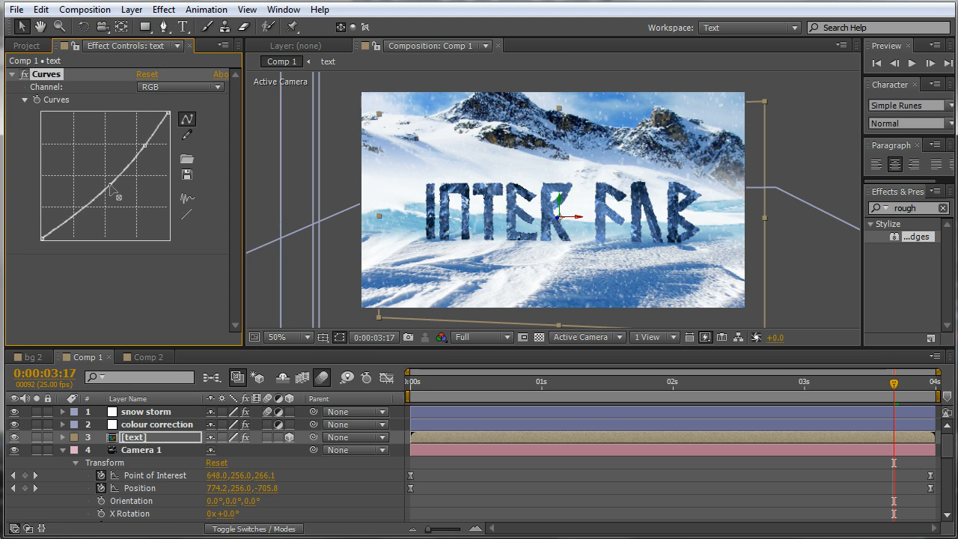
# - At 0:00:00:00, draw a closed, low mound-shaped mask with the Pen tool around the lower part of the text layer's title
pyautogui.click(142, 440)
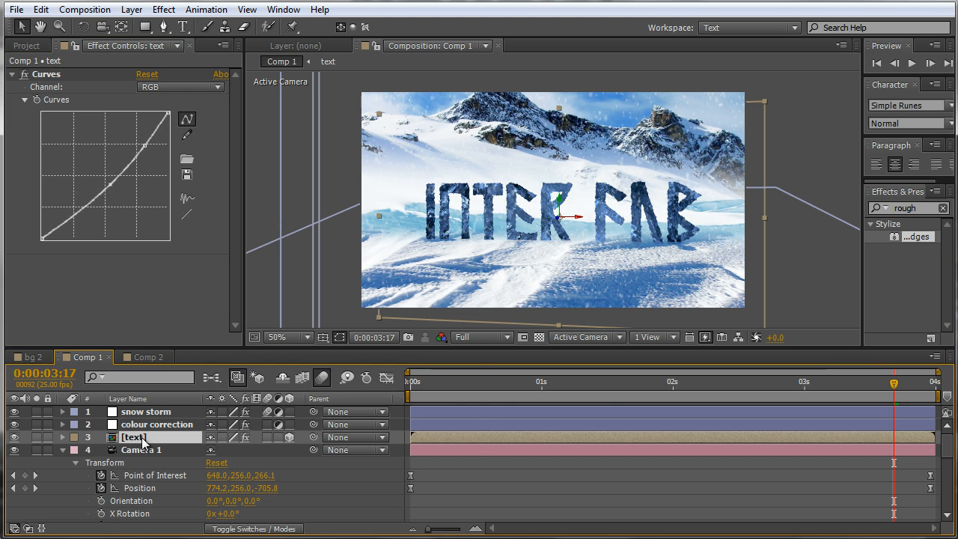
pyautogui.moveTo(481, 385); pyautogui.dragTo(411, 385)
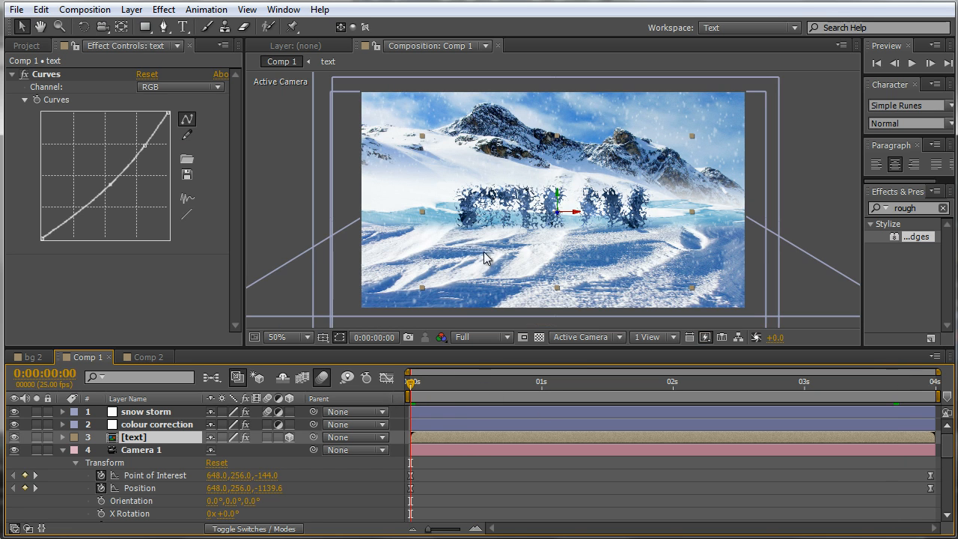
pyautogui.click(164, 26)
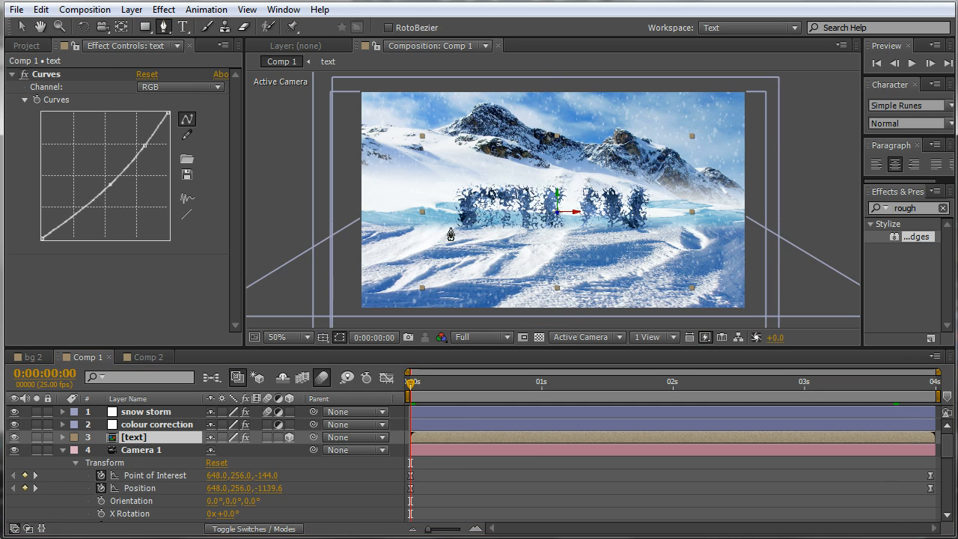
pyautogui.click(450, 229)
pyautogui.click(554, 205)
pyautogui.moveTo(668, 224); pyautogui.dragTo(674, 233)
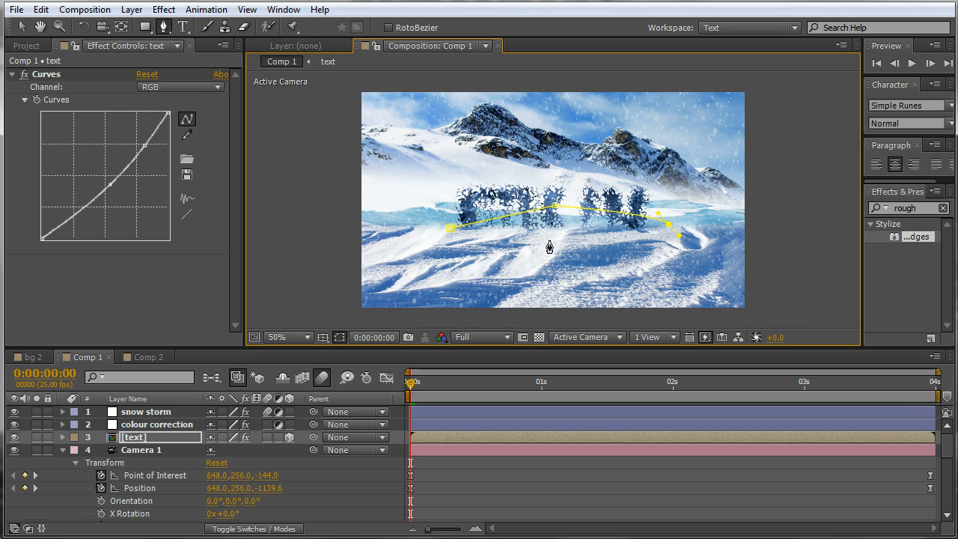
pyautogui.click(450, 228)
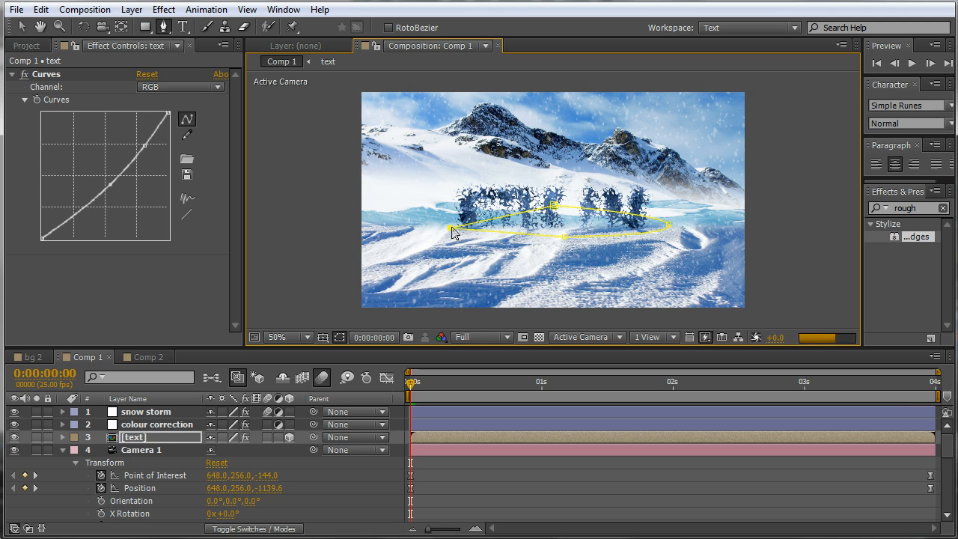
# - Reshape the text layer's mask by lowering its peak and left point and pulling its right point slightly inward and down
pyautogui.click(23, 26)
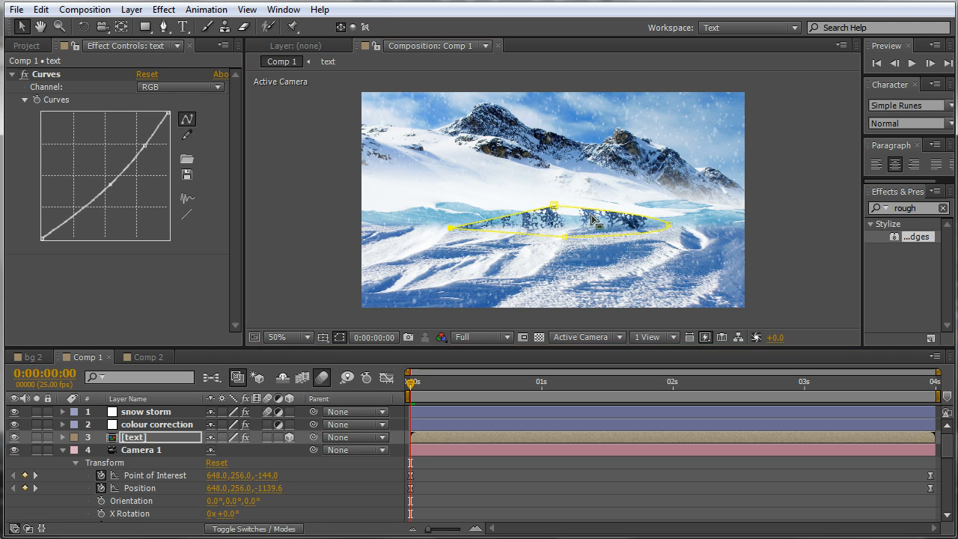
pyautogui.moveTo(555, 206)
pyautogui.mouseDown()
pyautogui.moveTo(571, 200)
pyautogui.moveTo(560, 201)
pyautogui.mouseUp()
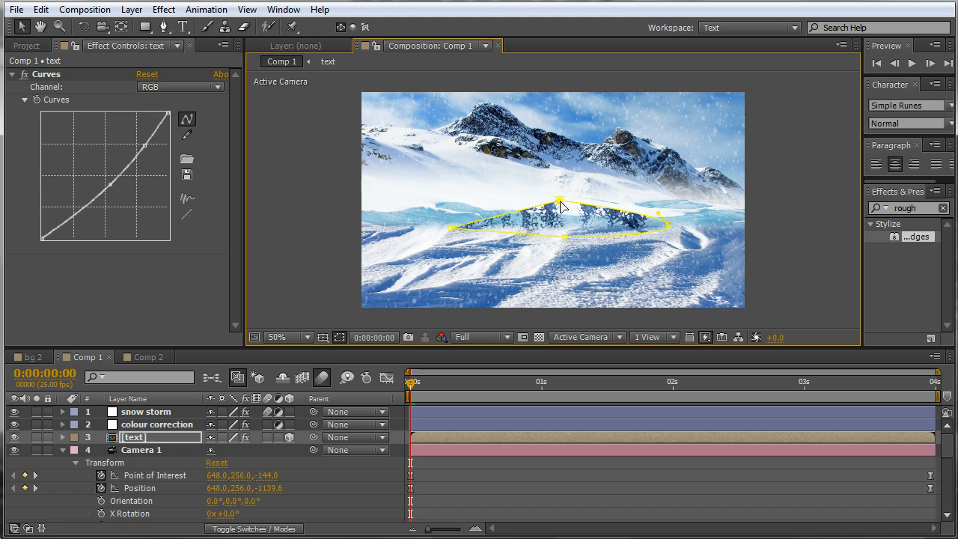
pyautogui.moveTo(452, 228); pyautogui.dragTo(451, 236)
pyautogui.moveTo(560, 201); pyautogui.dragTo(559, 213)
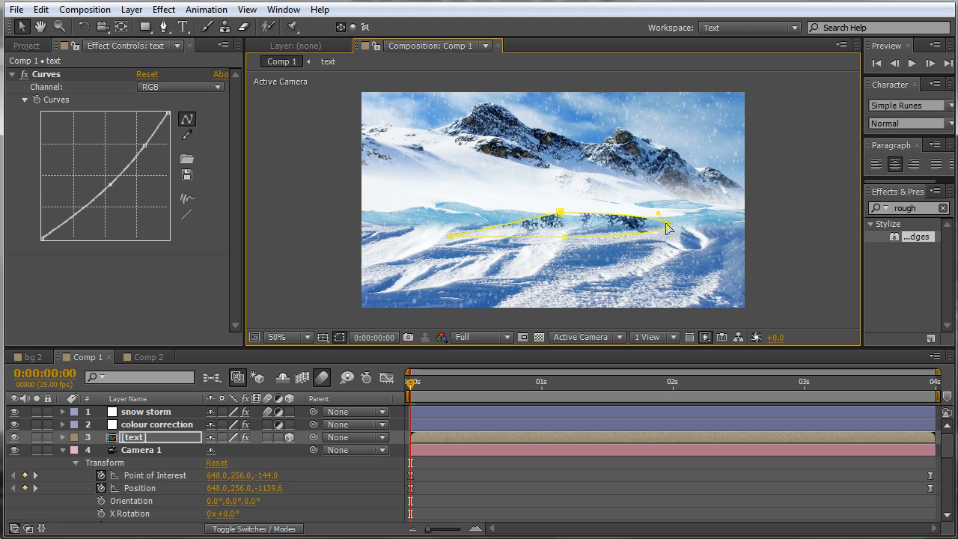
pyautogui.moveTo(666, 231); pyautogui.dragTo(663, 232)
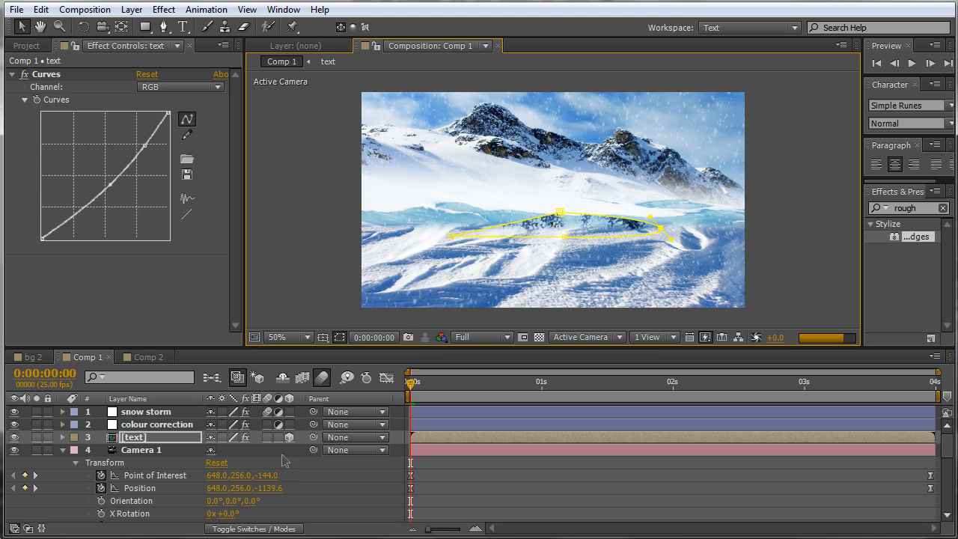
# - Set the Mask Feather of the text layer's Mask 1 to 47.0 pixels
pyautogui.click(63, 438)
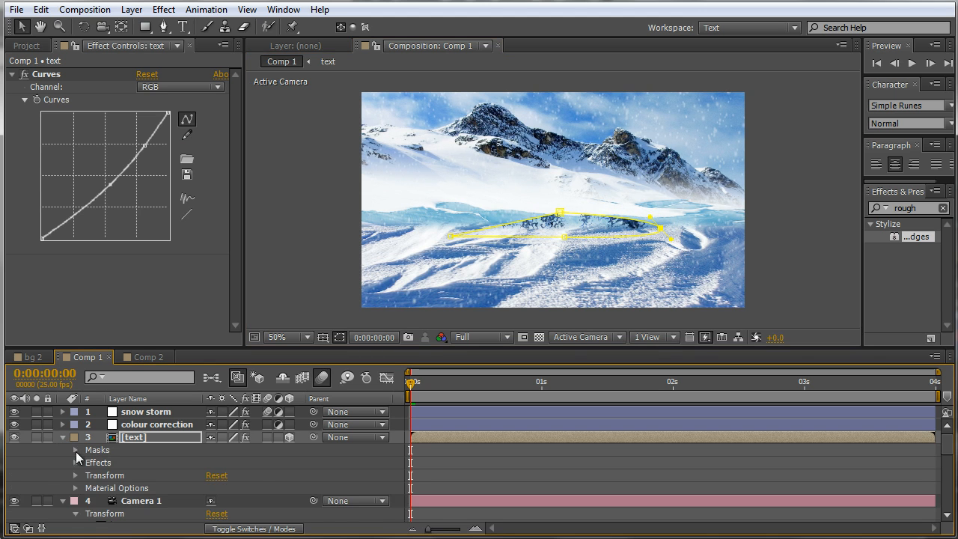
pyautogui.click(75, 450)
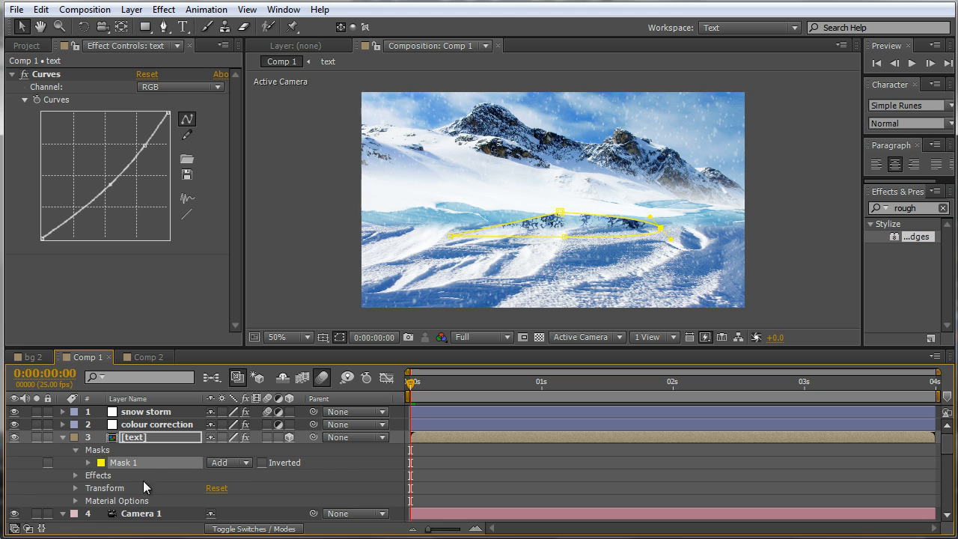
pyautogui.click(89, 464)
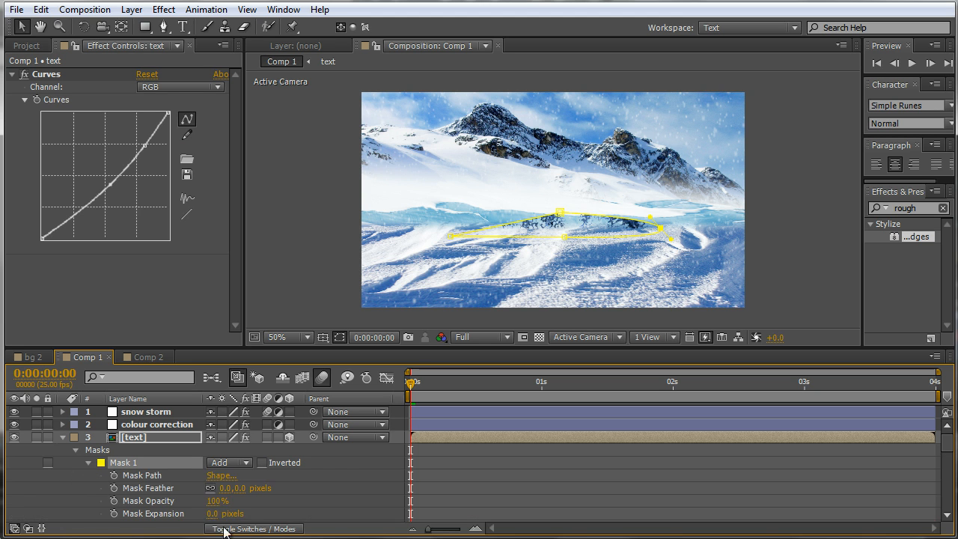
pyautogui.moveTo(232, 496); pyautogui.dragTo(276, 488)
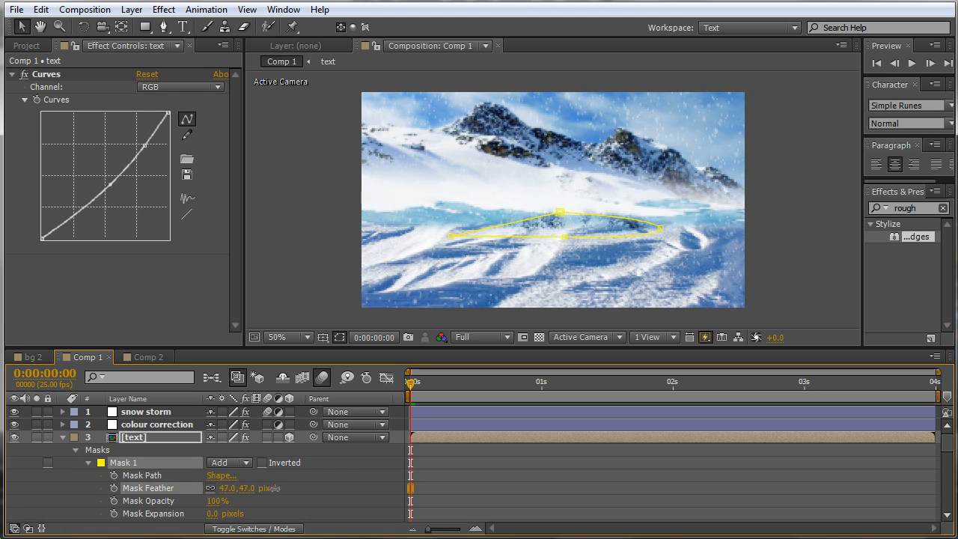
# - For the text layer's Mask 1, set feather to 58 and expansion to -26 pixels, and start expansion keyframes at 0:00:00:00
pyautogui.moveTo(215, 517); pyautogui.dragTo(200, 518)
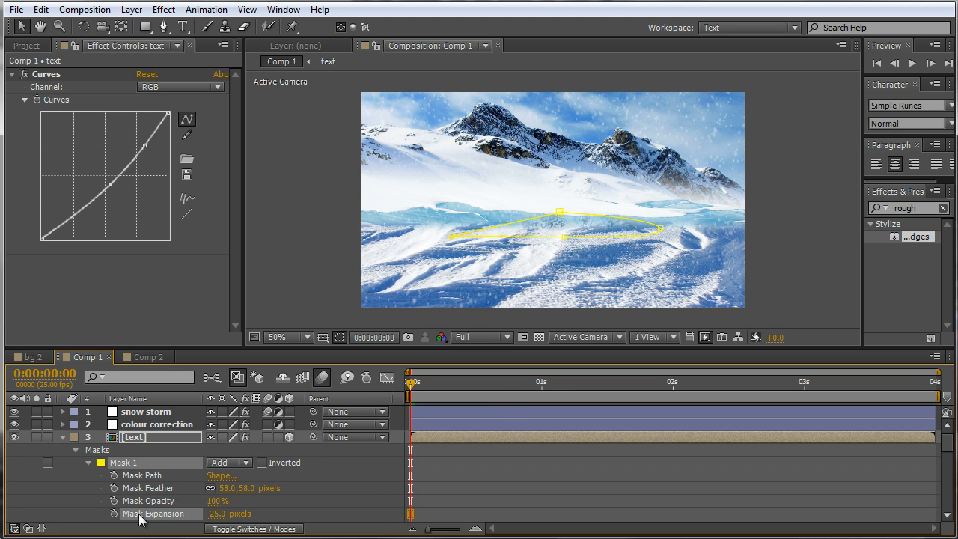
pyautogui.moveTo(238, 513)
pyautogui.mouseDown()
pyautogui.moveTo(450, 519)
pyautogui.moveTo(220, 519)
pyautogui.mouseUp()
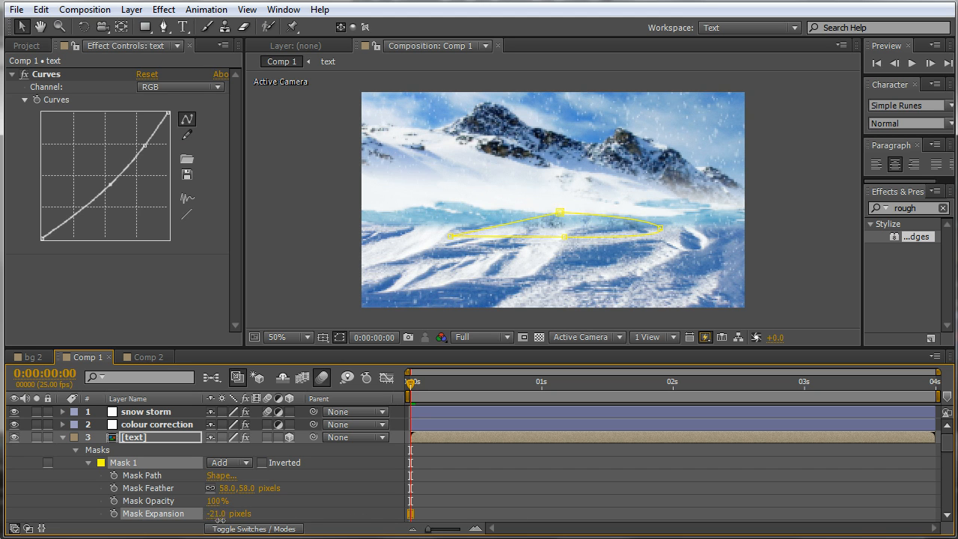
pyautogui.click(113, 513)
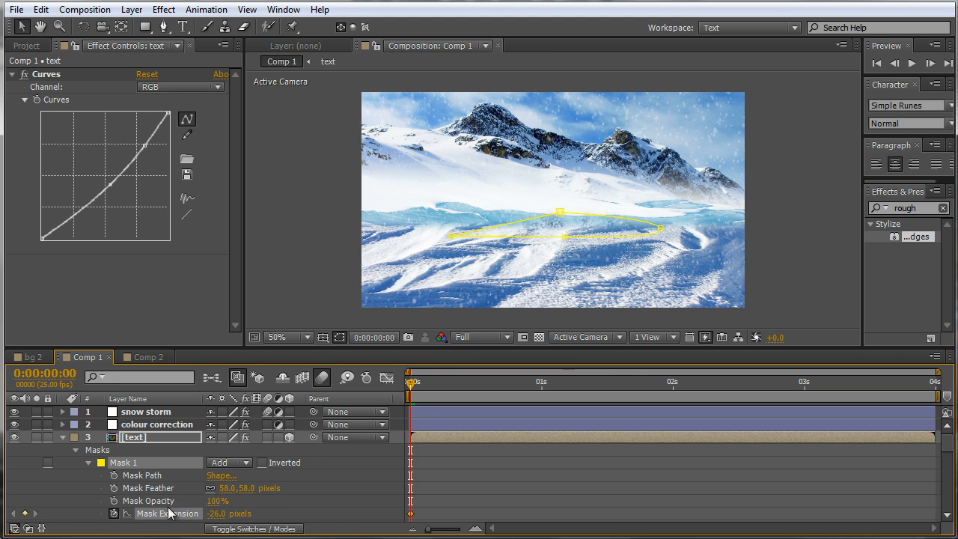
# - At 0:00:01:00, set the text layer's Mask Expansion to 220 pixels and preview the title reveal
pyautogui.moveTo(448, 382); pyautogui.dragTo(541, 385)
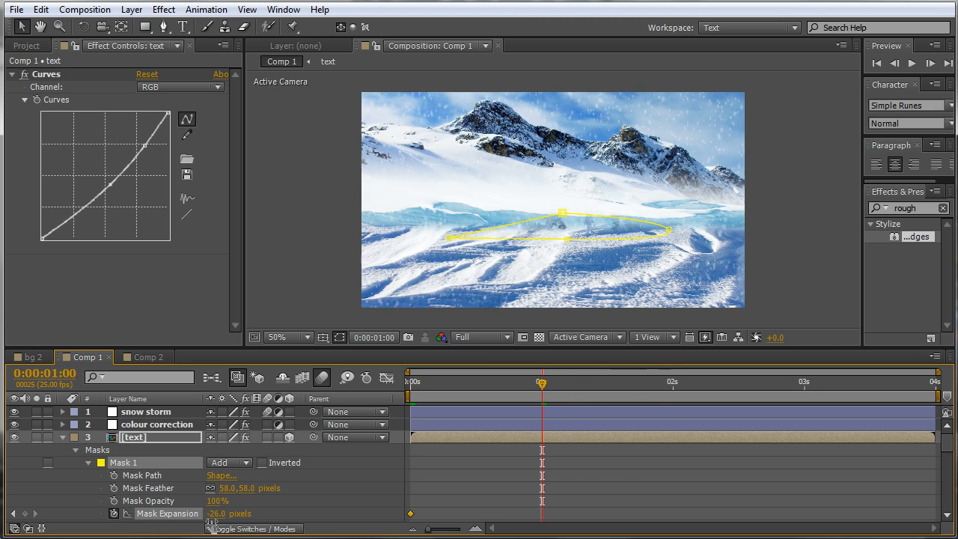
pyautogui.moveTo(217, 513); pyautogui.dragTo(356, 518)
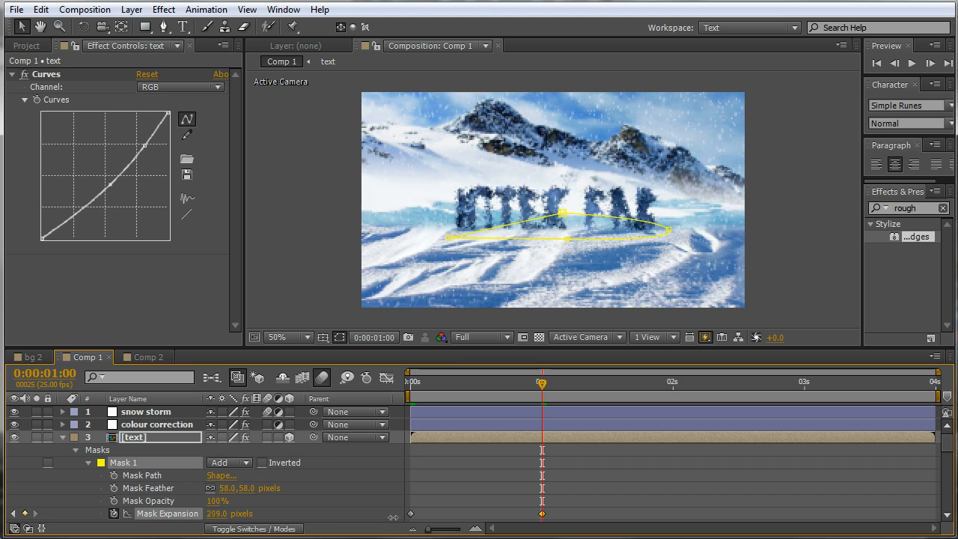
pyautogui.moveTo(542, 383); pyautogui.dragTo(410, 384)
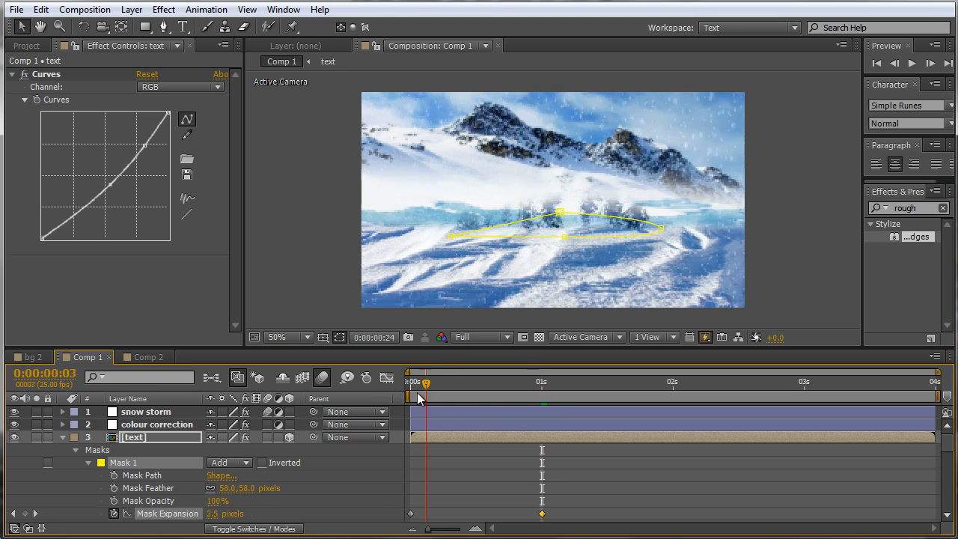
pyautogui.press('space')
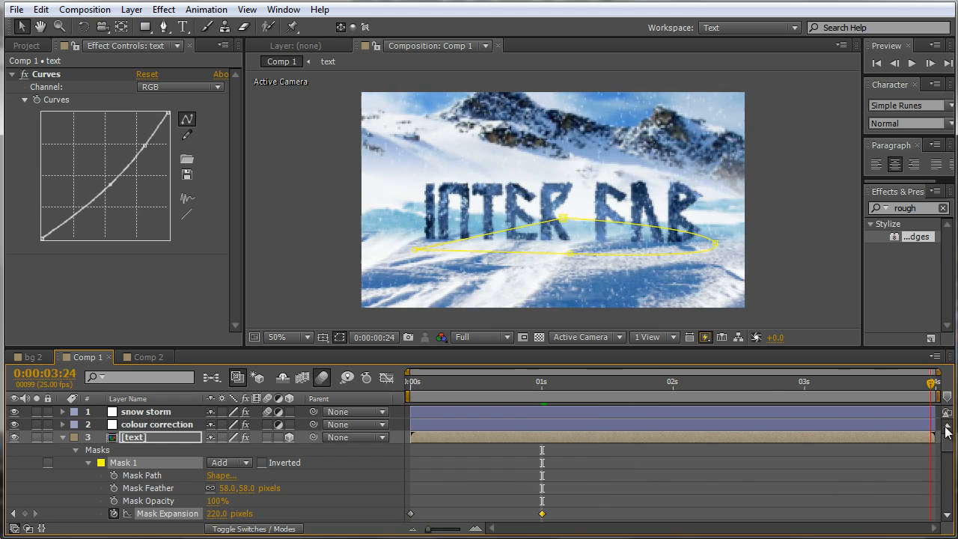
pyautogui.click(619, 384)
pyautogui.press('KP_0')
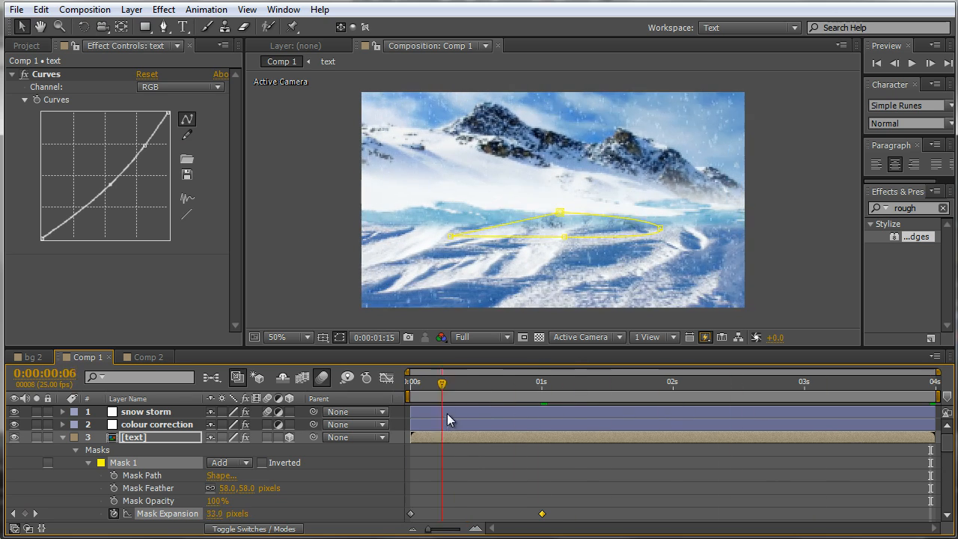
# - Move the second Mask Expansion keyframe to about 0:00:01:06, apply Easy Ease to the first one, and preview the reveal
pyautogui.moveTo(549, 515); pyautogui.dragTo(579, 516)
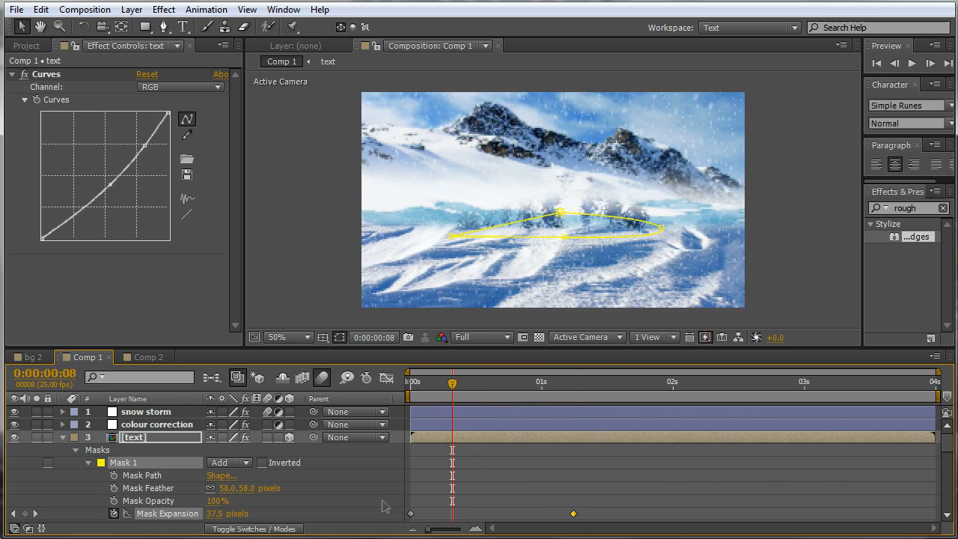
pyautogui.rightClick(411, 516)
pyautogui.moveTo(449, 501)
pyautogui.click(350, 529)
pyautogui.moveTo(450, 393); pyautogui.dragTo(405, 389)
pyautogui.press('space')
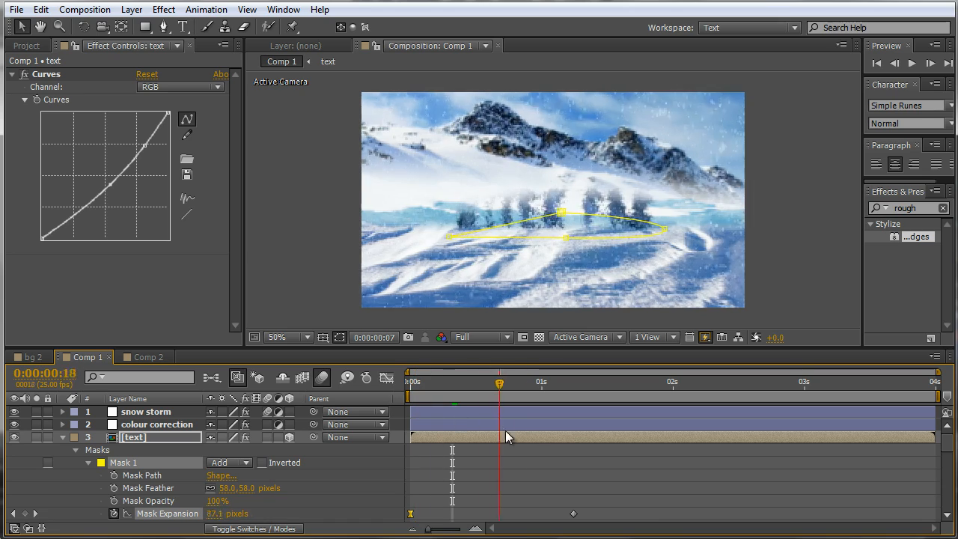
pyautogui.moveTo(629, 452); pyautogui.dragTo(385, 474)
# - Duplicate the text layer and select the lower copy, layer 4
pyautogui.click(153, 434)
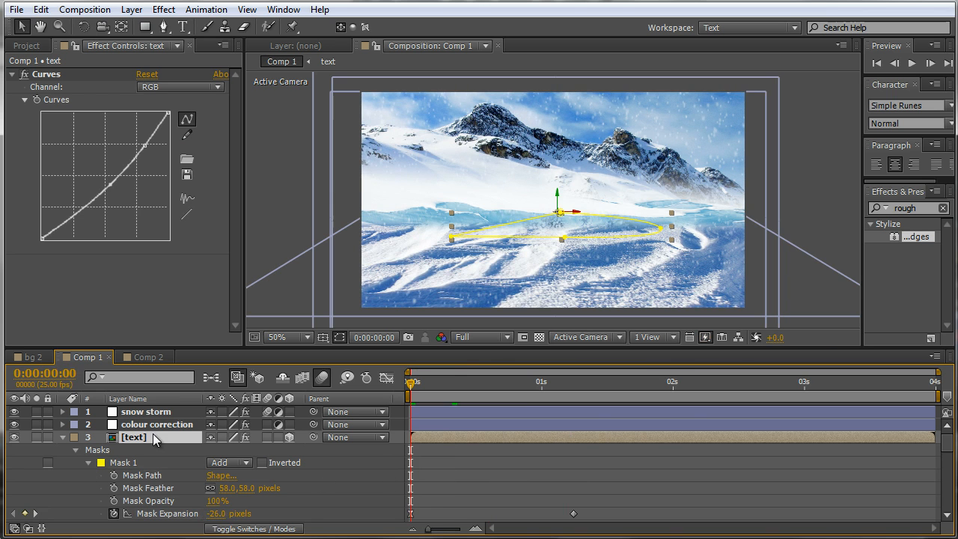
pyautogui.hotkey('ctrl', 'd')
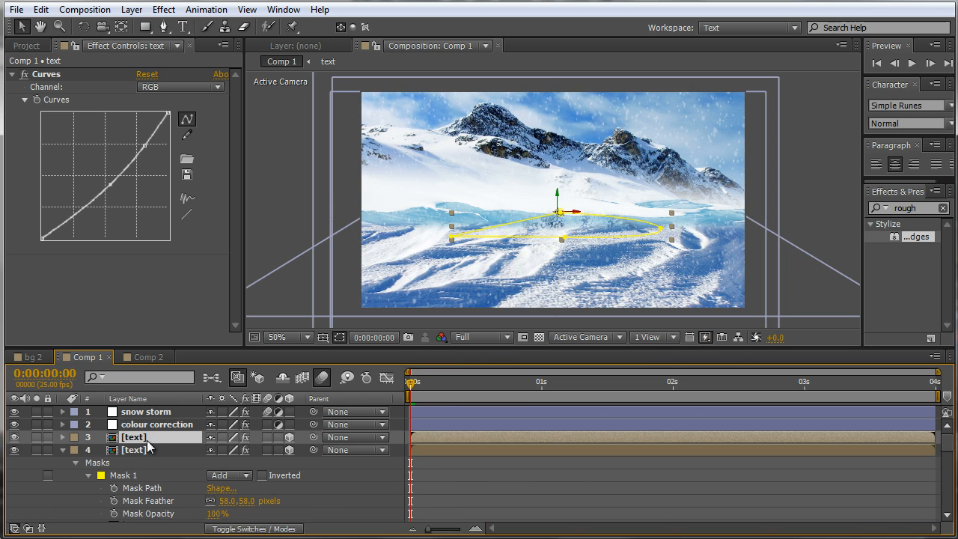
pyautogui.click(149, 449)
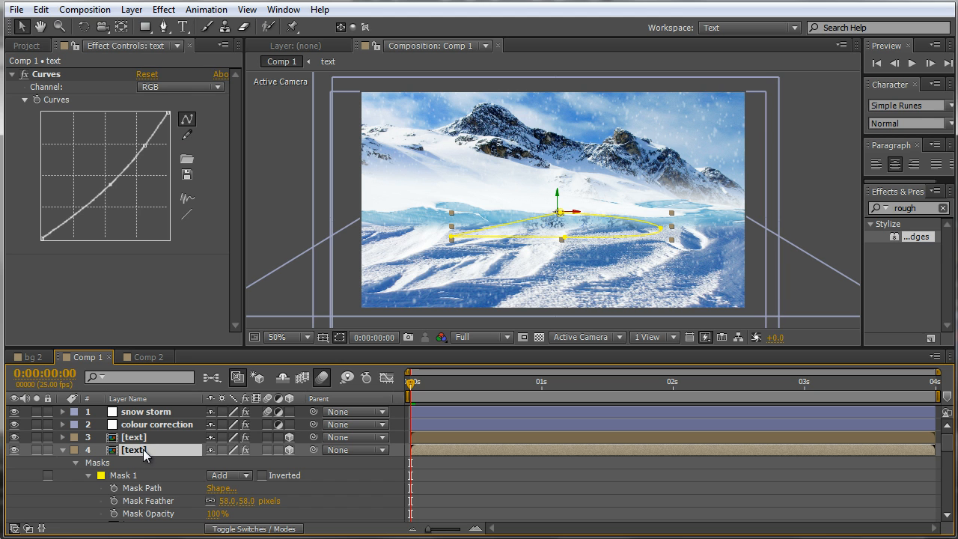
# - At 0:00:03:10, darken the lower text copy by bending the midpoint of its RGB curve further down
pyautogui.click(164, 11)
pyautogui.moveTo(110, 143)
pyautogui.click(217, 411)
pyautogui.moveTo(109, 186); pyautogui.dragTo(124, 192)
pyautogui.click(800, 383)
pyautogui.moveTo(805, 387); pyautogui.dragTo(860, 385)
pyautogui.moveTo(124, 197); pyautogui.dragTo(146, 218)
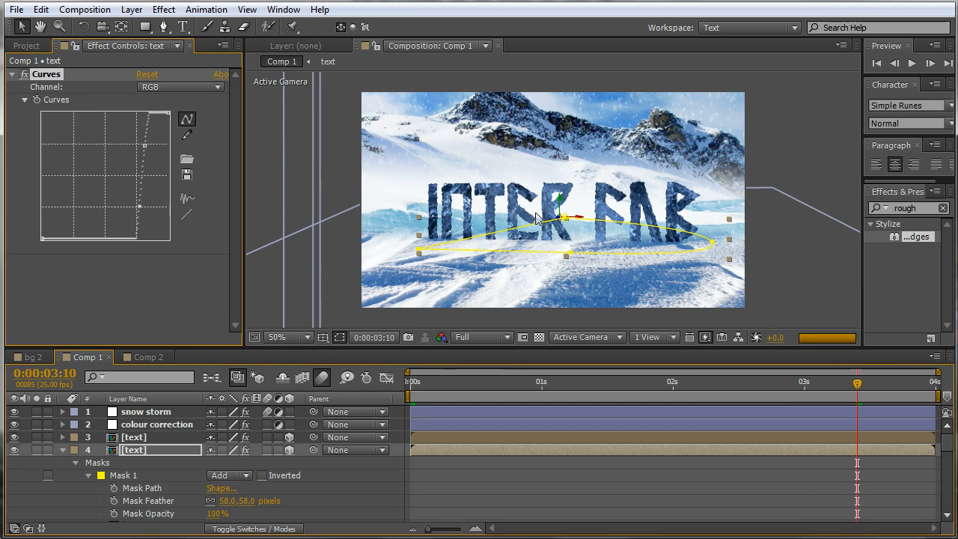
pyautogui.scroll(1, 548, 230)
pyautogui.moveTo(126, 204); pyautogui.dragTo(150, 149)
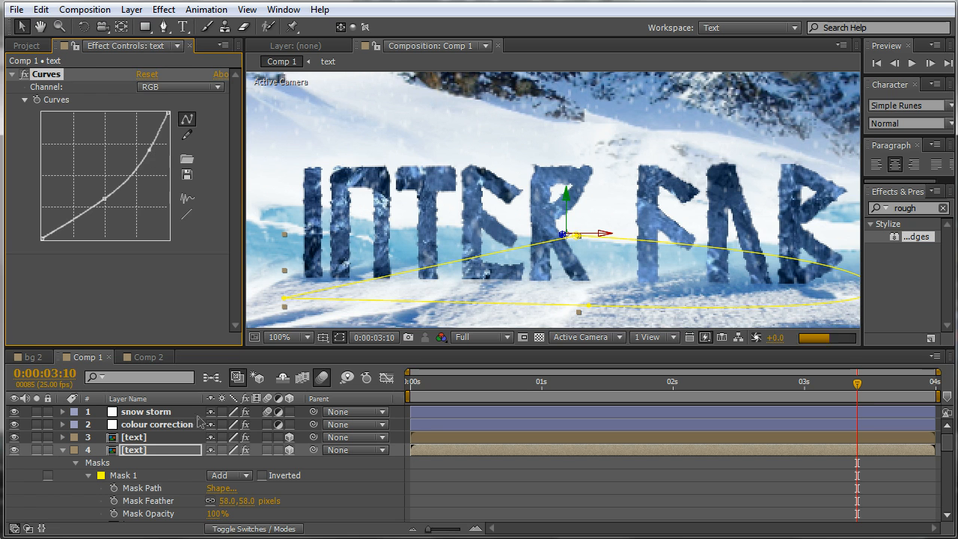
# - Scale the lower text copy down to 98% so it sits slightly smaller behind the title
pyautogui.click(153, 451)
pyautogui.press('s')
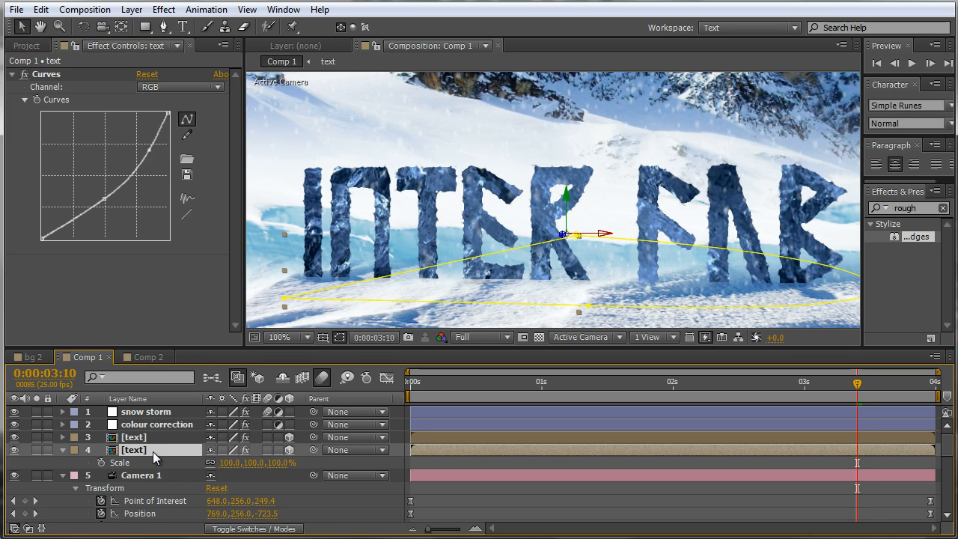
pyautogui.write('9')
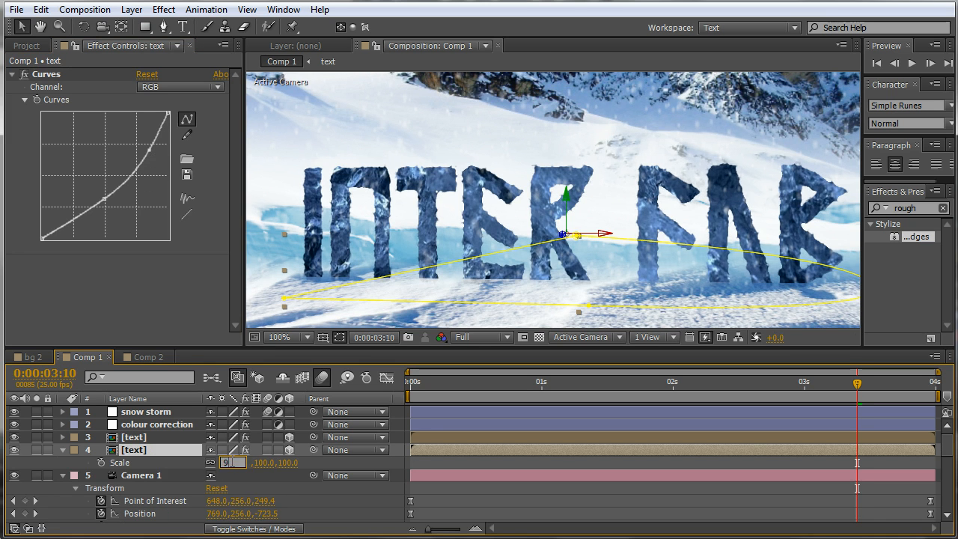
pyautogui.write('9')
pyautogui.press('Return')
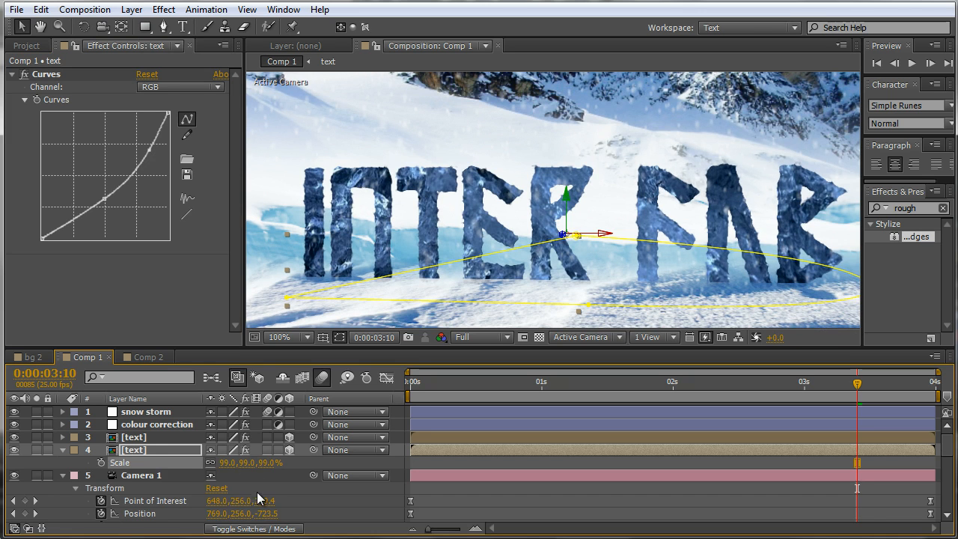
pyautogui.click(226, 464)
pyautogui.press('Return')
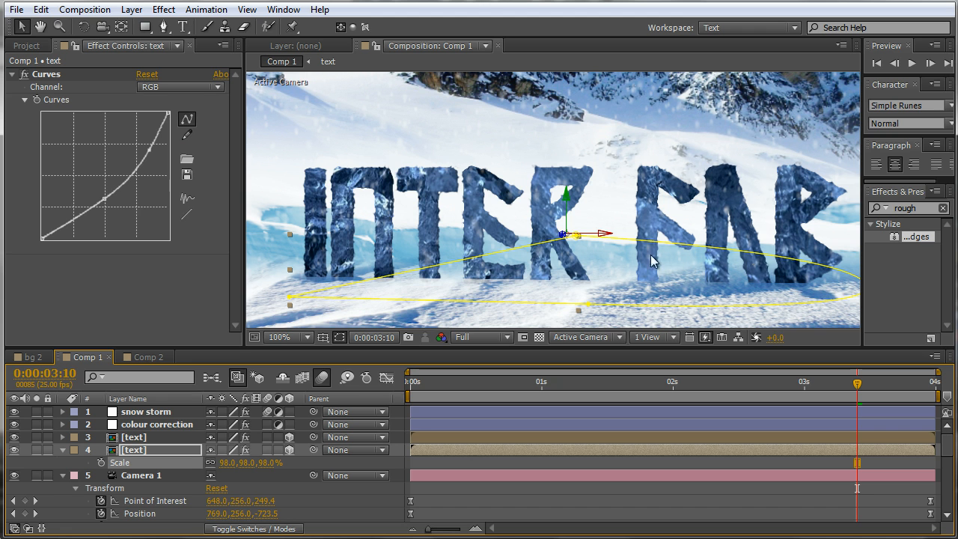
# - Pull the lower point of the text copy's RGB curve further down to blacken its shadows, and preview the result
pyautogui.moveTo(107, 199); pyautogui.dragTo(125, 216)
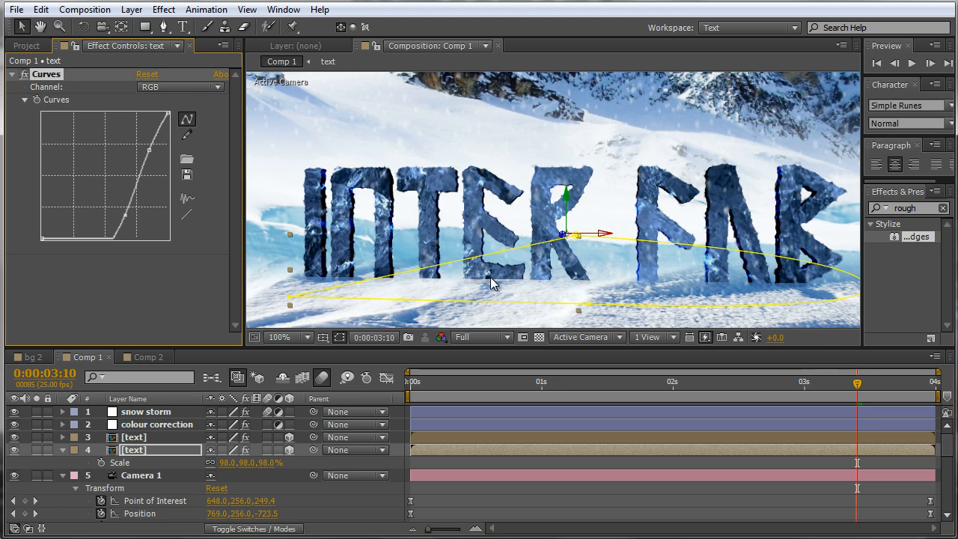
pyautogui.moveTo(499, 382); pyautogui.dragTo(757, 398)
pyautogui.press('space')
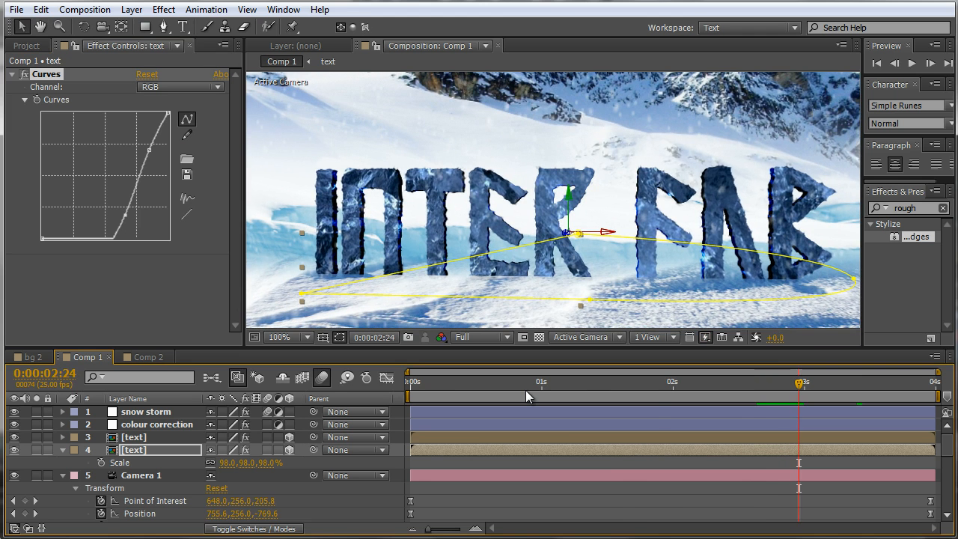
# - Return to 0:00:00:00, hide the mask outlines in the composition view, and preview the title animation
pyautogui.click(494, 385)
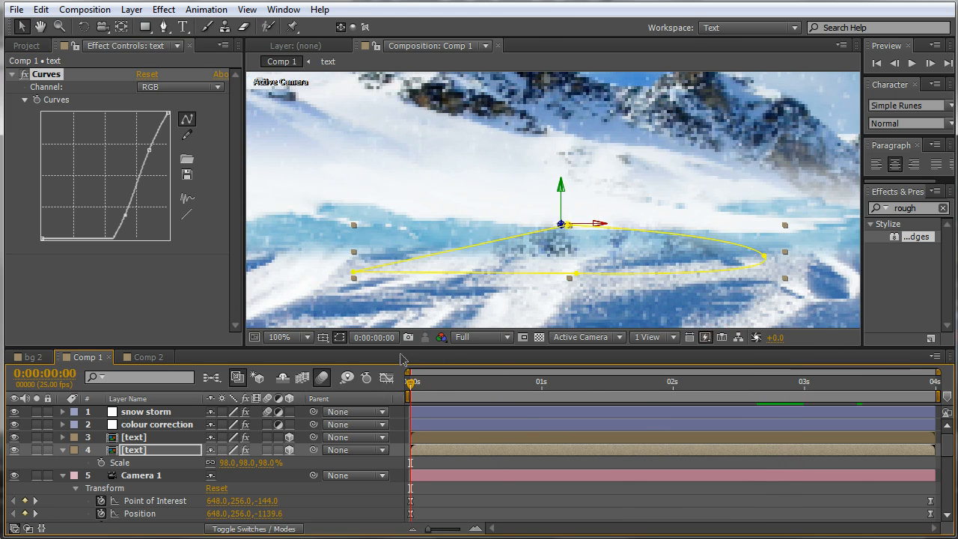
pyautogui.scroll(-2, 573, 247)
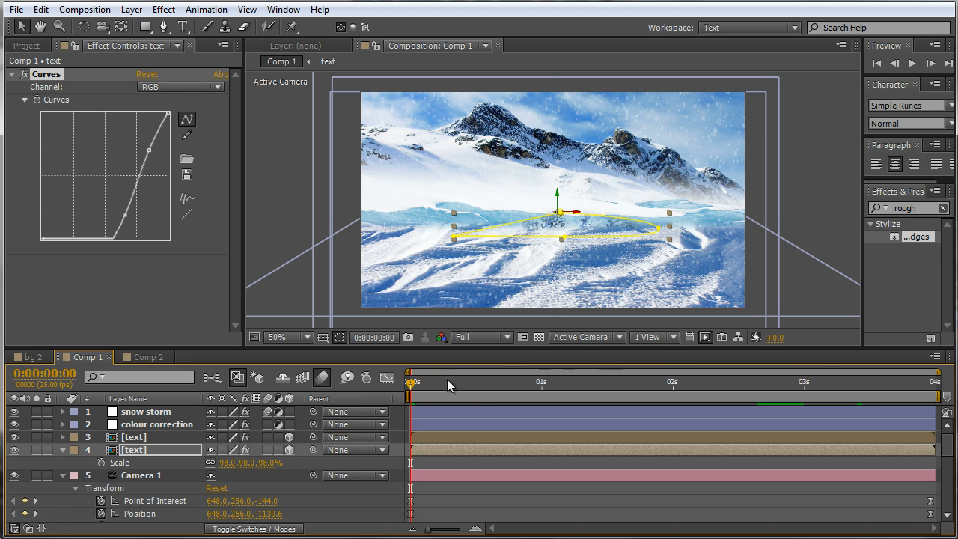
pyautogui.moveTo(412, 384)
pyautogui.mouseDown()
pyautogui.moveTo(463, 399)
pyautogui.moveTo(409, 394)
pyautogui.mouseUp()
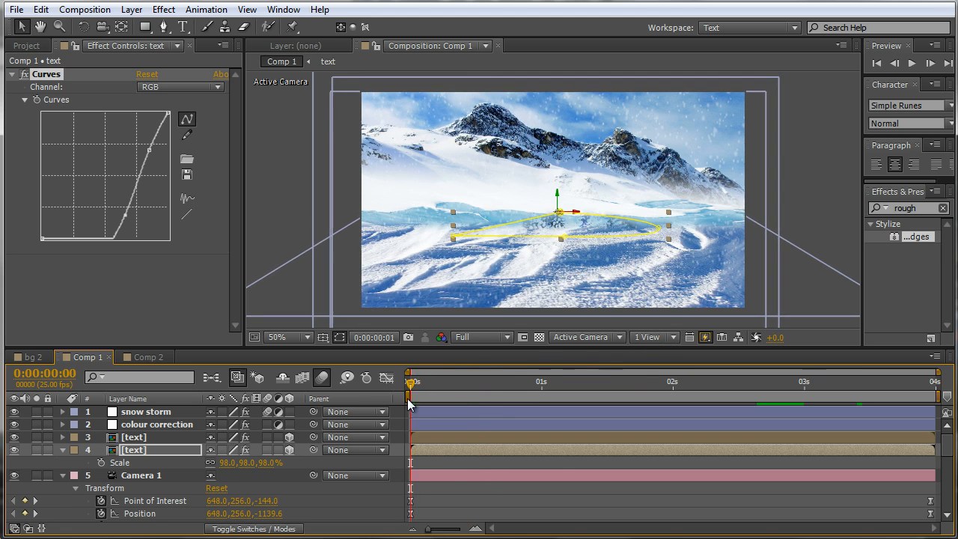
pyautogui.click(340, 337)
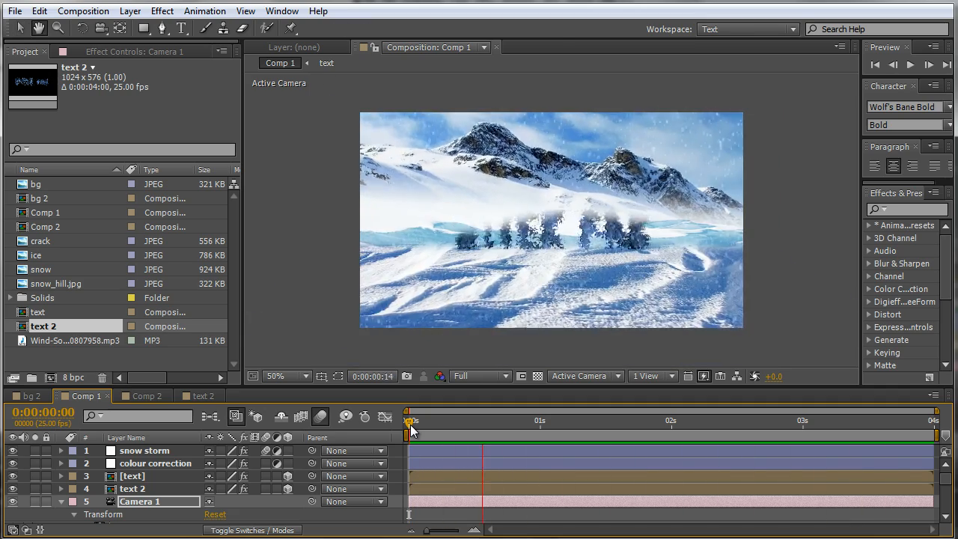
pyautogui.press('space')
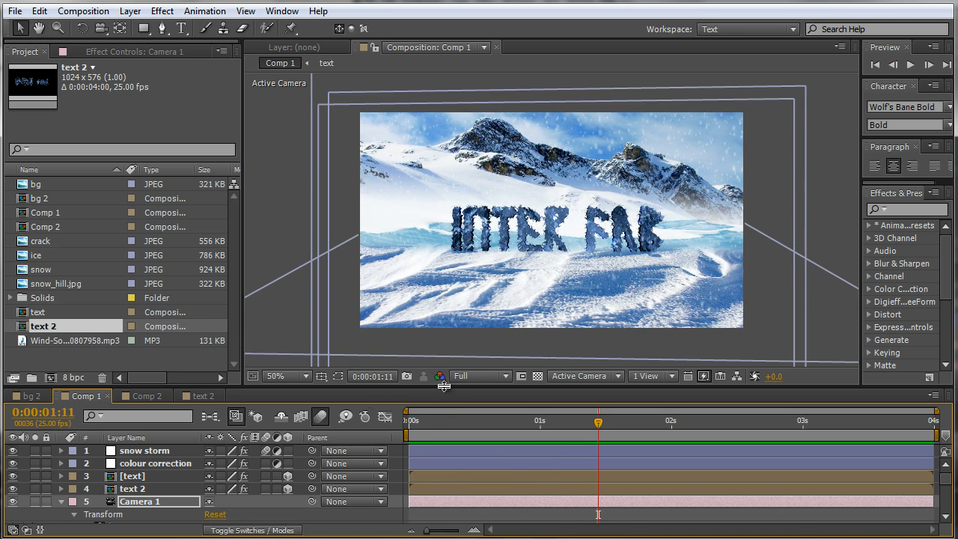
# - Enlarge the timeline area, expand Camera 1's options, and turn Depth of Field on
pyautogui.click(58, 502)
pyautogui.click(59, 501)
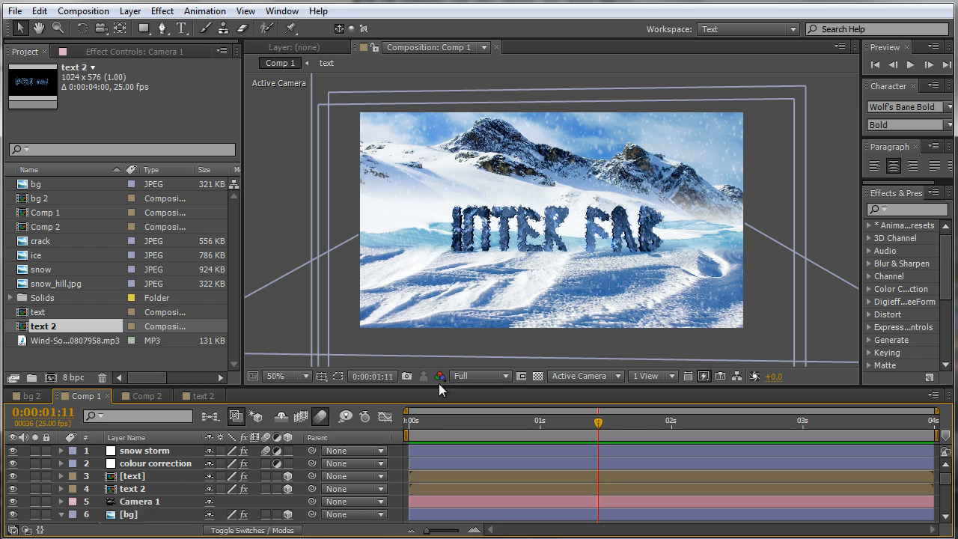
pyautogui.moveTo(514, 388); pyautogui.dragTo(513, 248)
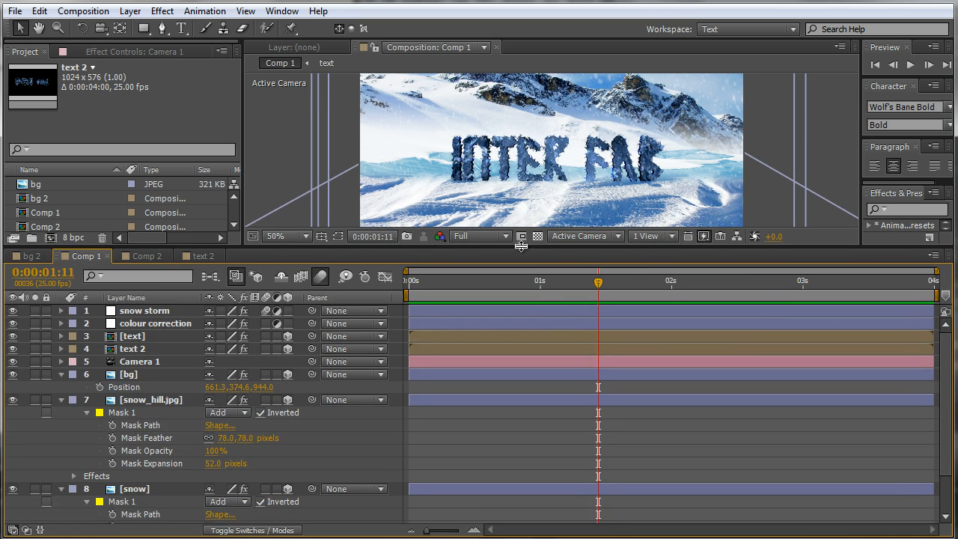
pyautogui.click(60, 362)
pyautogui.click(123, 413)
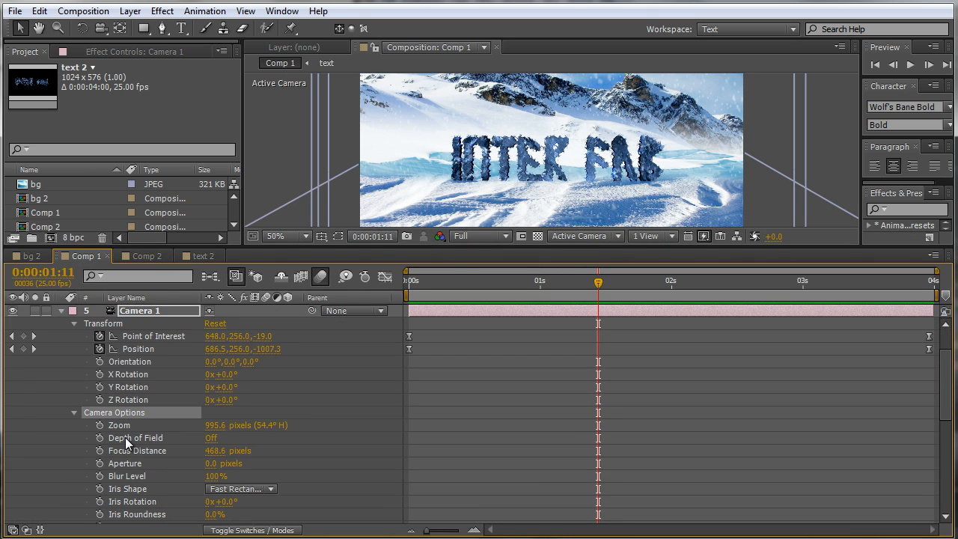
pyautogui.click(211, 438)
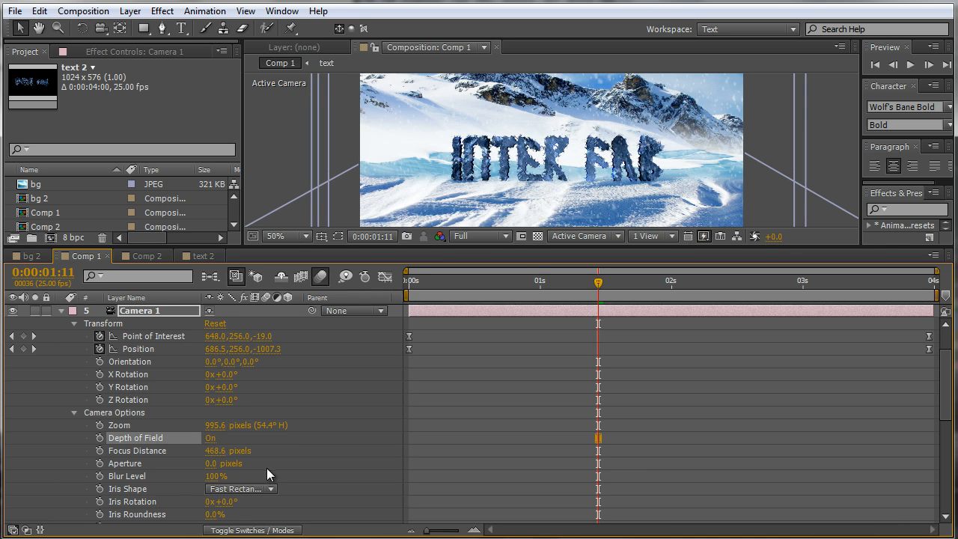
# - Set Camera 1's Focus Distance to 520.6 pixels and its Aperture to 40 pixels
pyautogui.moveTo(209, 464); pyautogui.dragTo(259, 477)
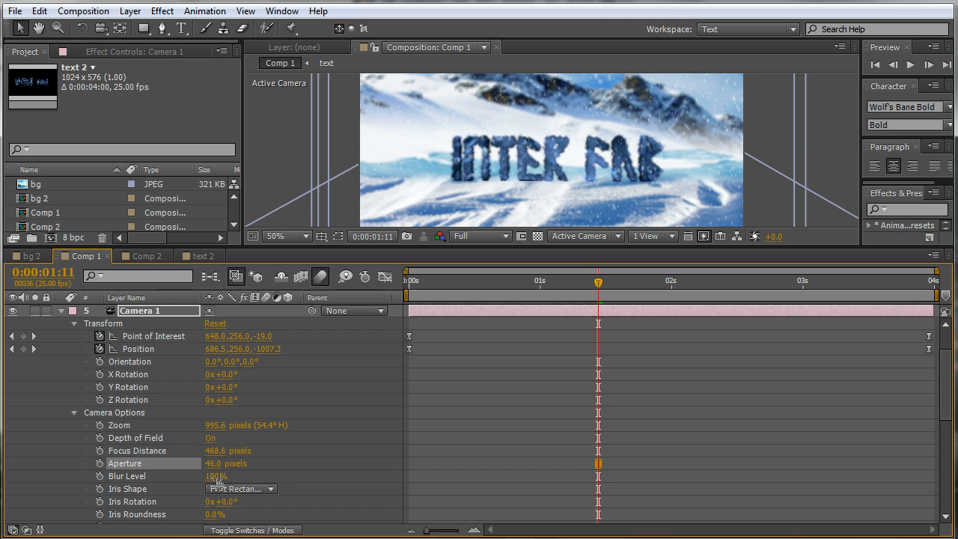
pyautogui.moveTo(216, 452); pyautogui.dragTo(171, 456)
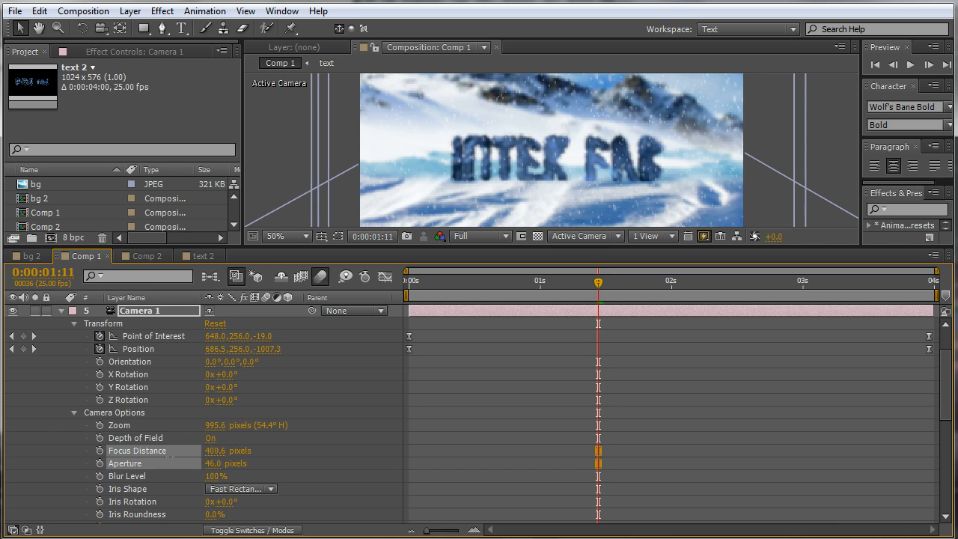
pyautogui.moveTo(232, 463); pyautogui.dragTo(208, 464)
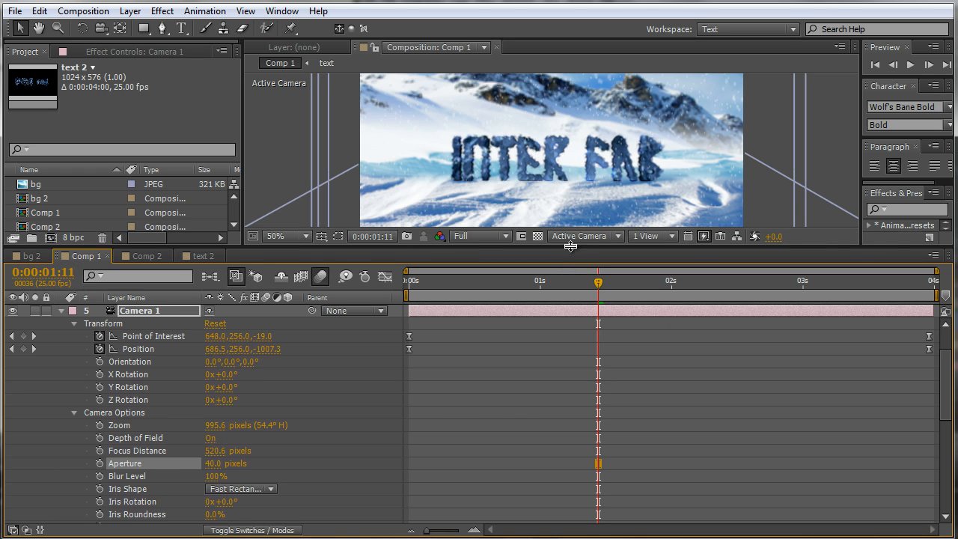
# - Enlarge the timeline area and reveal the Position property of the text 2 layer
pyautogui.moveTo(571, 247); pyautogui.dragTo(571, 191)
pyautogui.scroll(3, 141, 420)
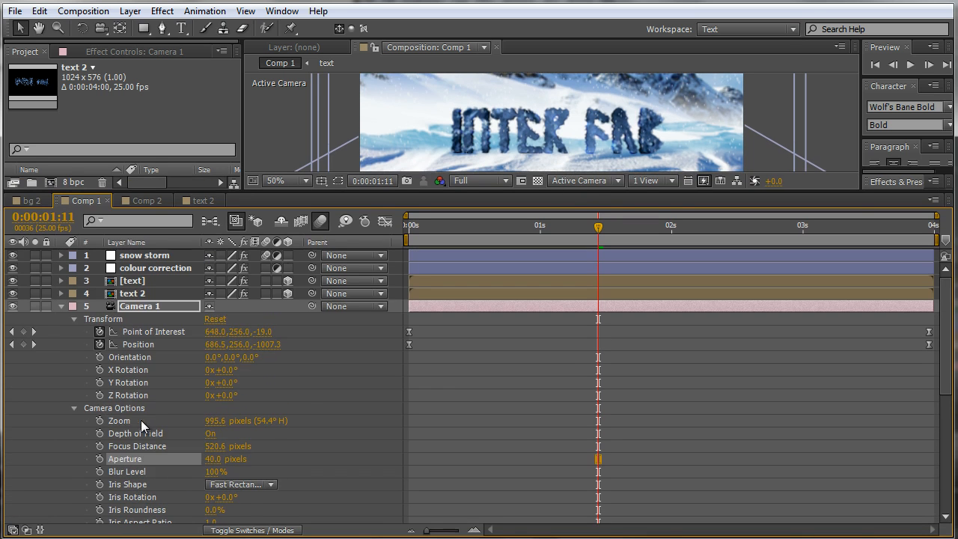
pyautogui.click(142, 294)
pyautogui.press('p')
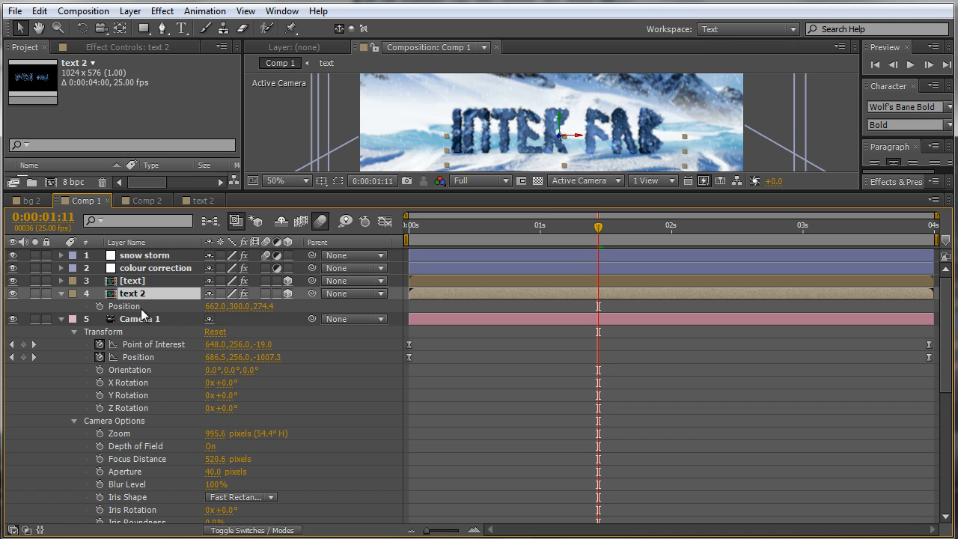
# - Add the Focus Distance expression length(thisComp.layer("text 2").transform.position,transform.position) to Camera 1
pyautogui.keyDown('alt'); pyautogui.click(101, 459); pyautogui.keyUp('alt')
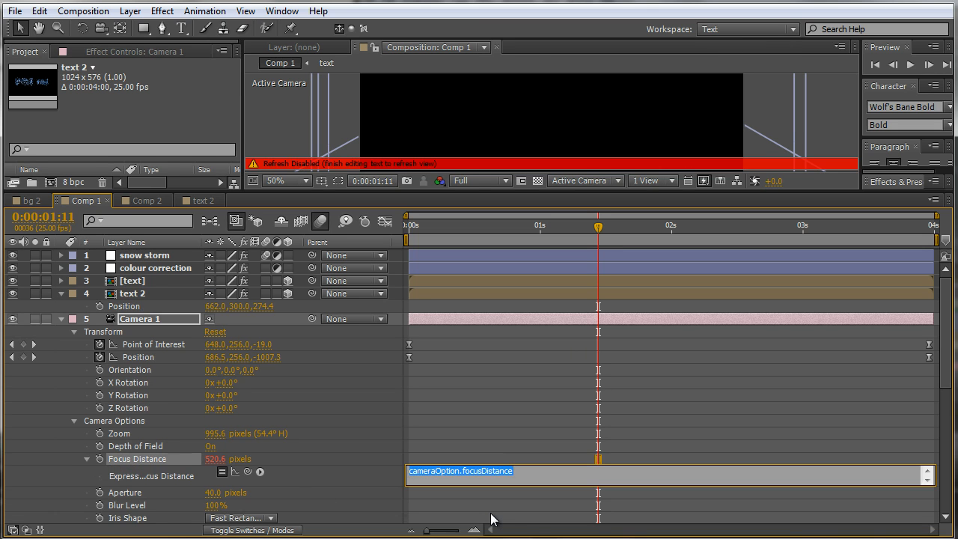
pyautogui.press('BackSpace')
pyautogui.write('length')
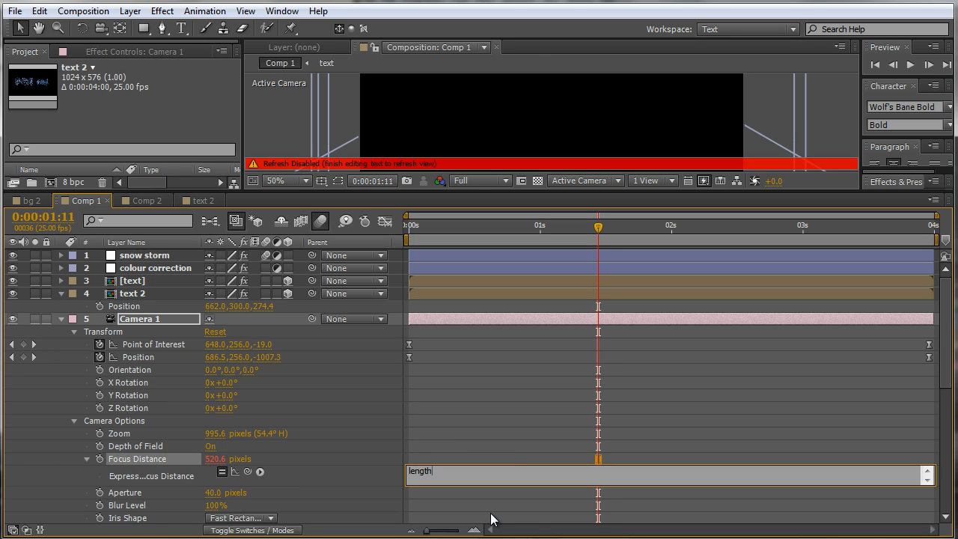
pyautogui.write('(')
pyautogui.moveTo(248, 472); pyautogui.dragTo(131, 310)
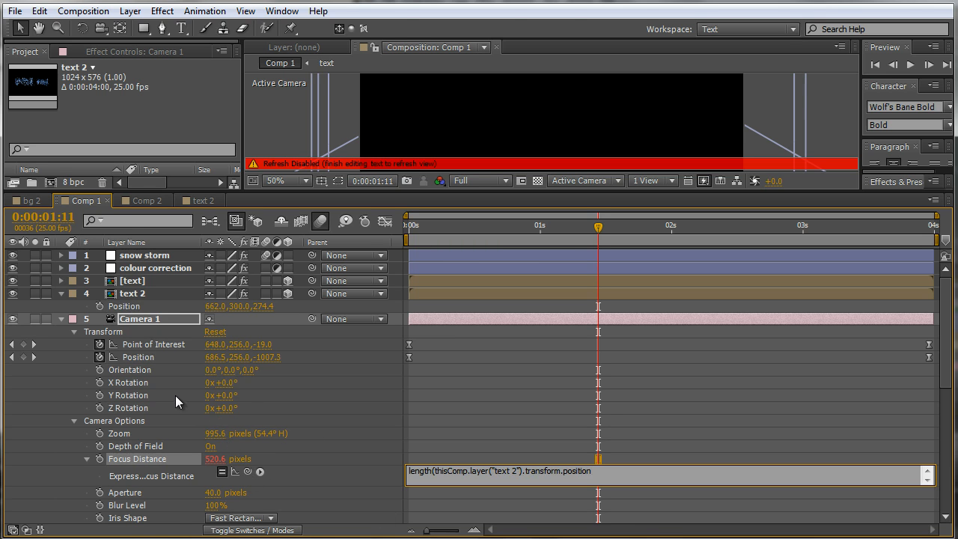
pyautogui.moveTo(247, 472); pyautogui.dragTo(154, 359)
pyautogui.write(')')
pyautogui.click(688, 413)
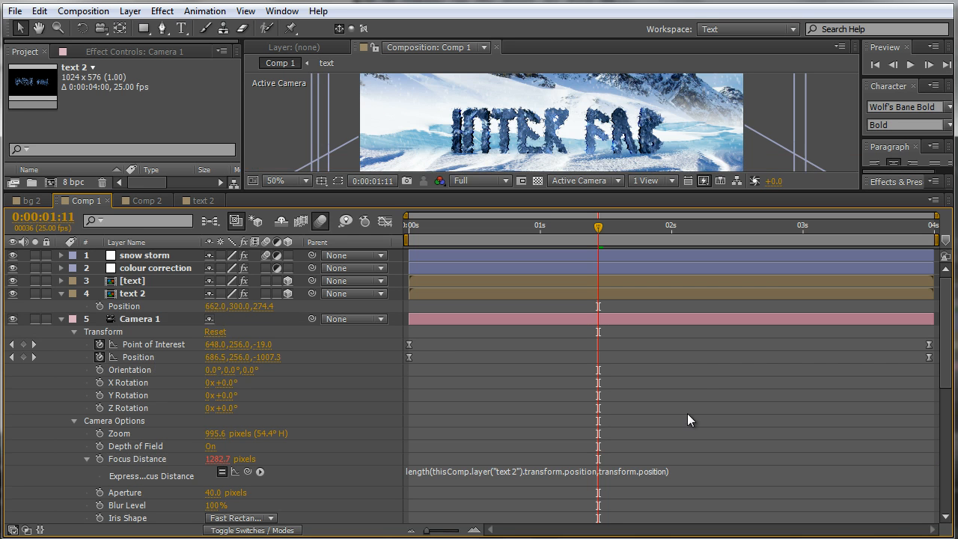
# - Enlarge the composition view, return to 0:00:00:00, and set Camera 1's Aperture to 243 pixels
pyautogui.moveTo(672, 193); pyautogui.dragTo(675, 299)
pyautogui.moveTo(604, 330); pyautogui.dragTo(379, 338)
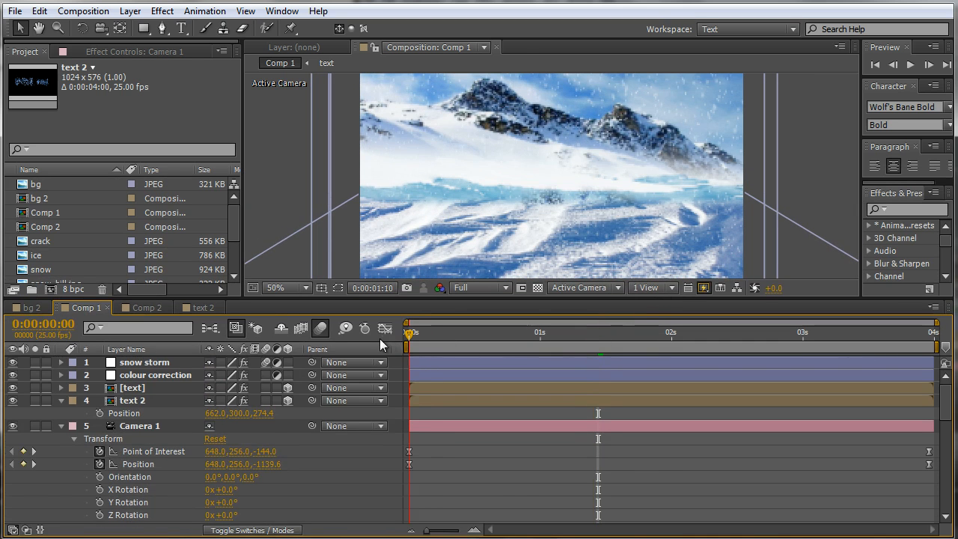
pyautogui.scroll(-3, 173, 485)
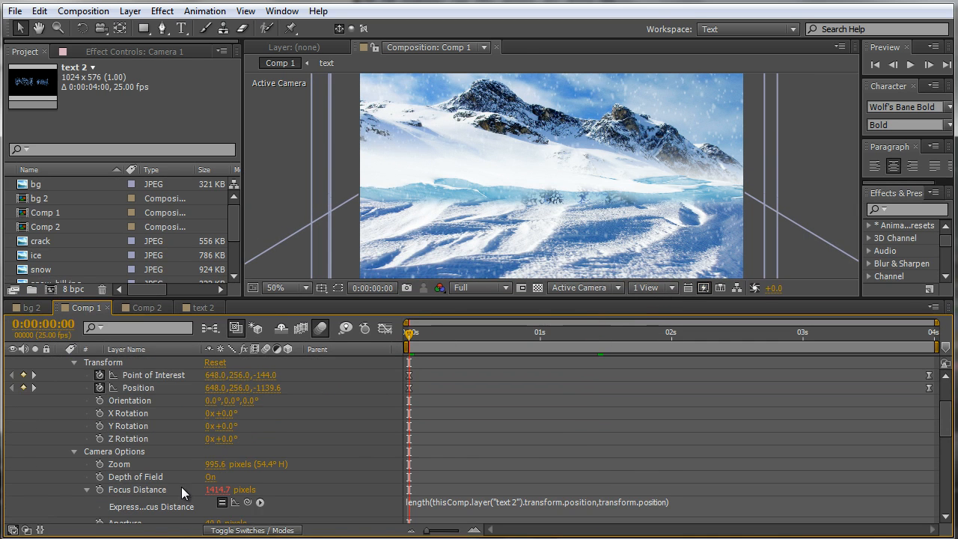
pyautogui.scroll(-1, 185, 494)
pyautogui.moveTo(215, 485); pyautogui.dragTo(322, 490)
# - Scrub through the timeline to check the focus on the title, and return to 0:00:00:00
pyautogui.moveTo(408, 340); pyautogui.dragTo(788, 388)
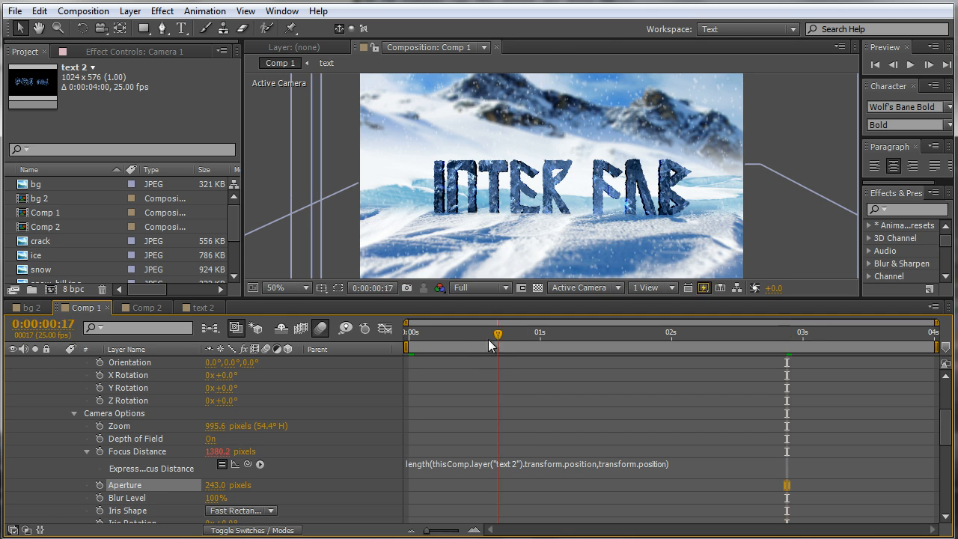
pyautogui.press('Home')
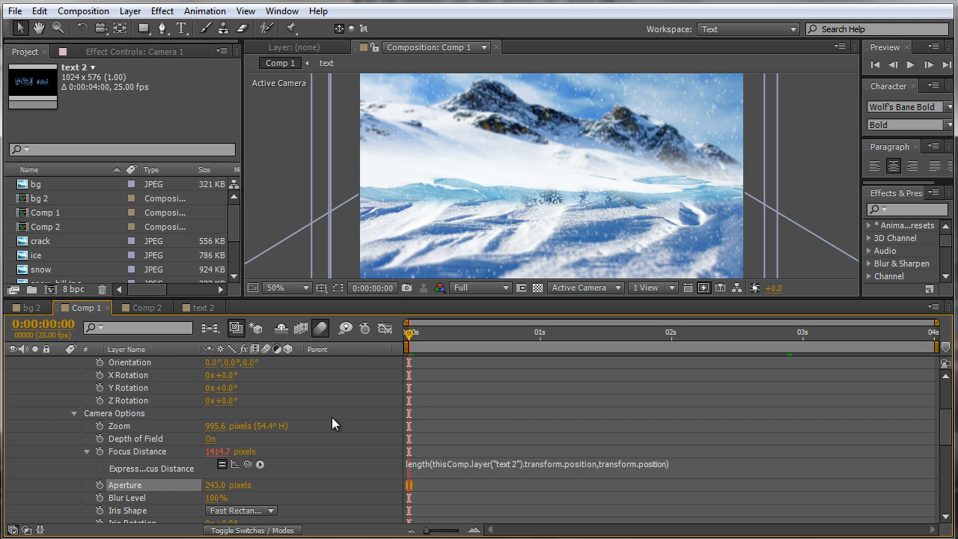
pyautogui.moveTo(409, 335); pyautogui.dragTo(776, 411)
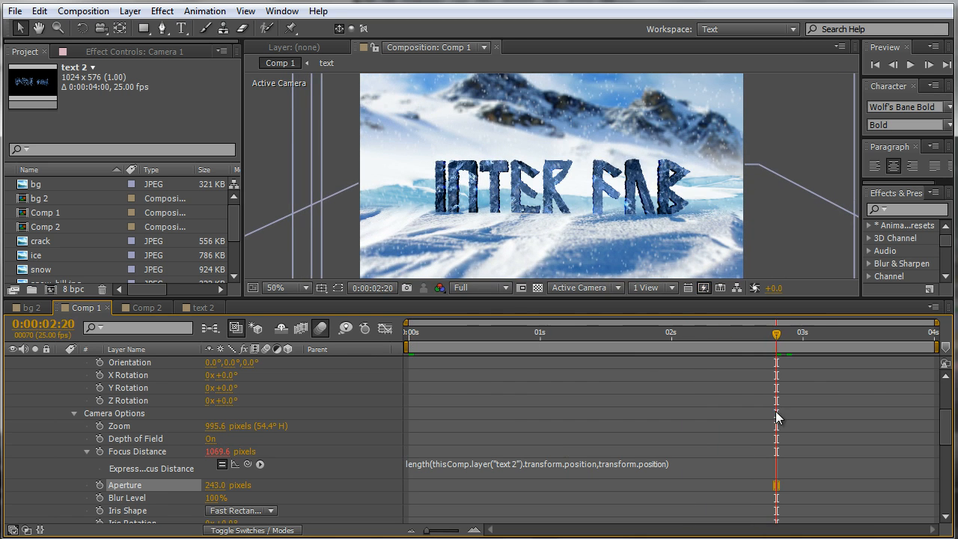
pyautogui.press('Home')
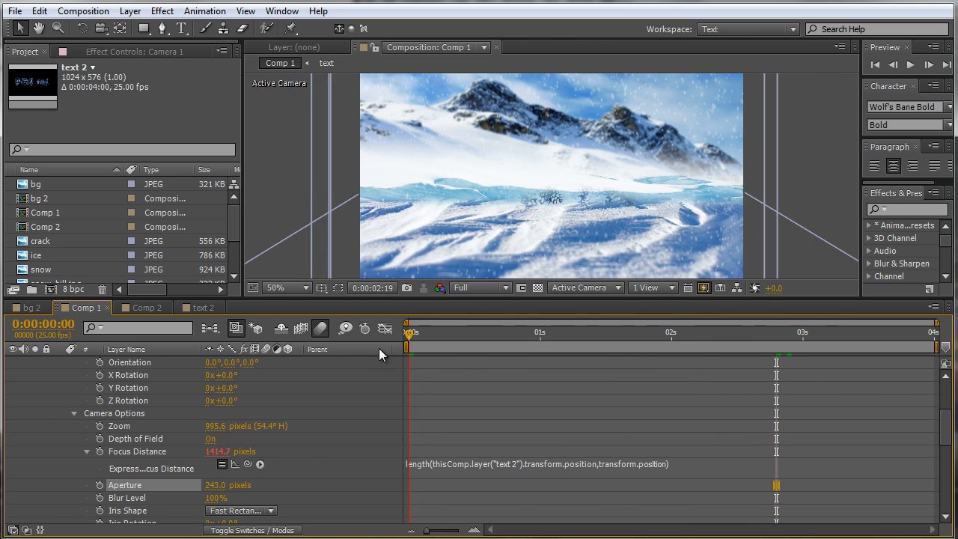
# - Show the whole frame in the composition view, preview the camera animation, and return to the start
pyautogui.scroll(5, 301, 451)
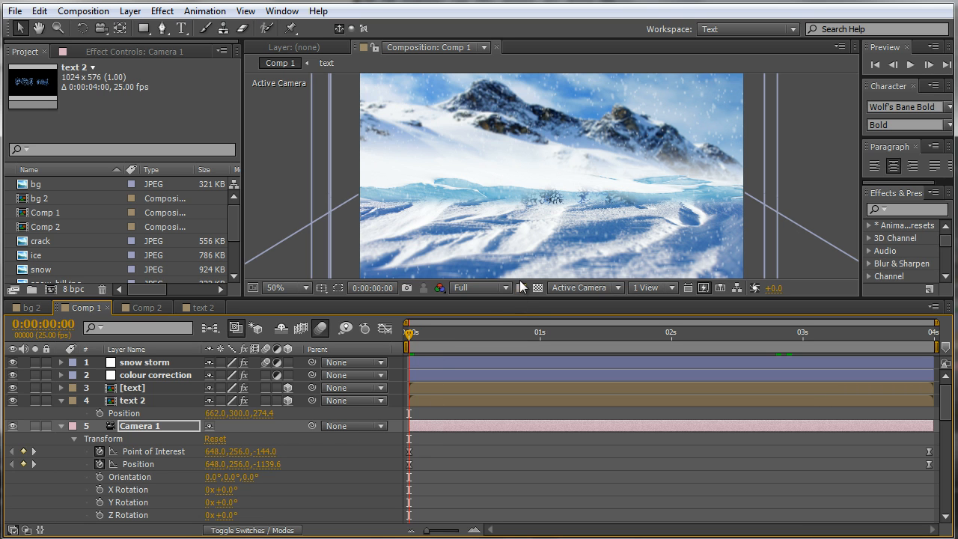
pyautogui.moveTo(519, 297); pyautogui.dragTo(519, 351)
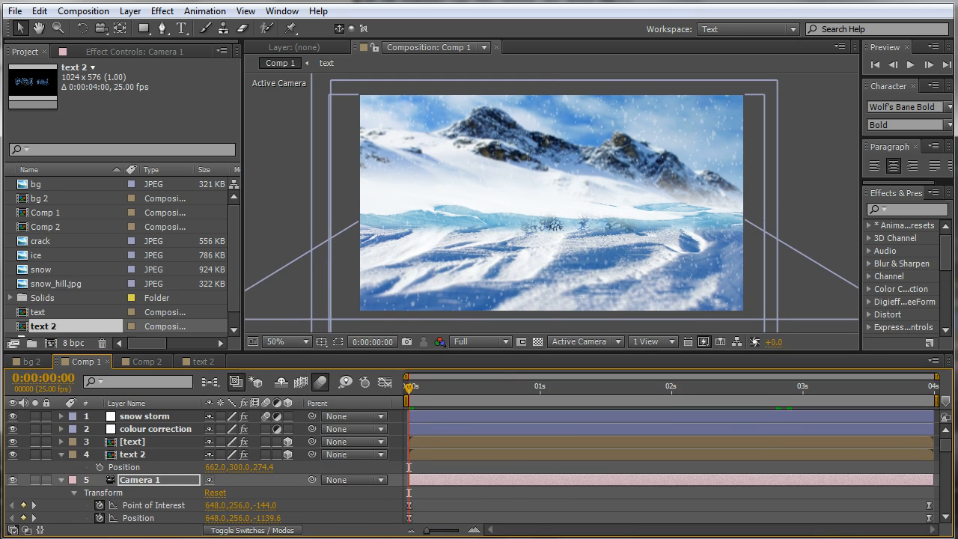
pyautogui.press('space')
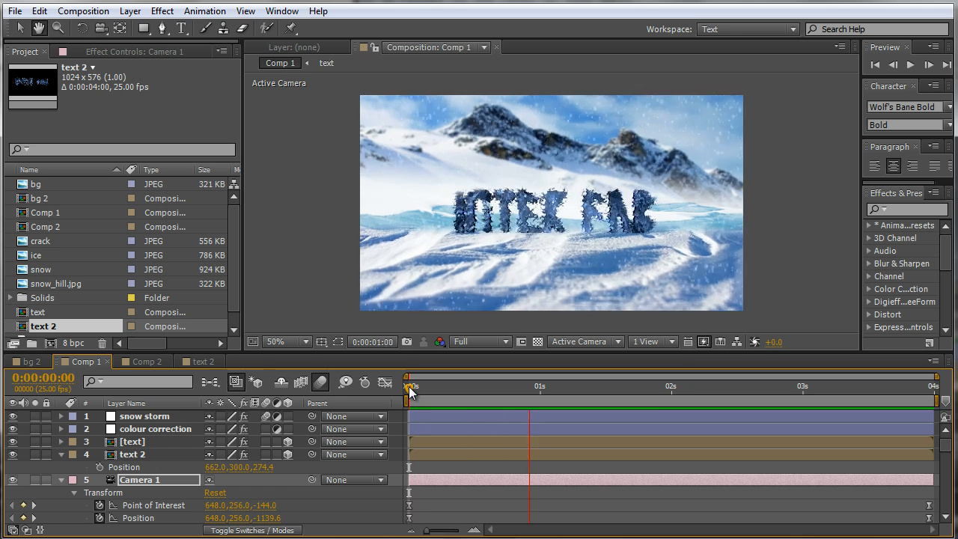
pyautogui.click(698, 389)
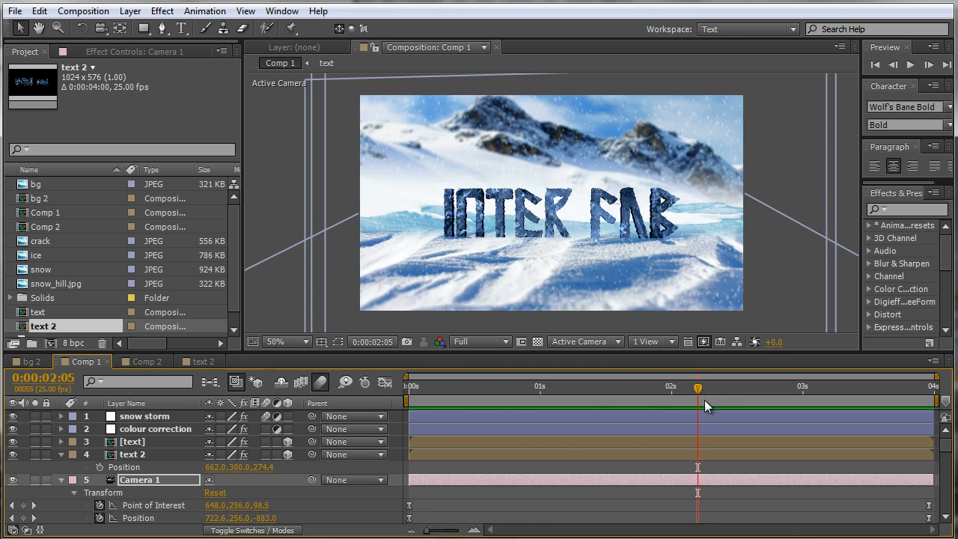
pyautogui.moveTo(698, 386); pyautogui.dragTo(399, 436)
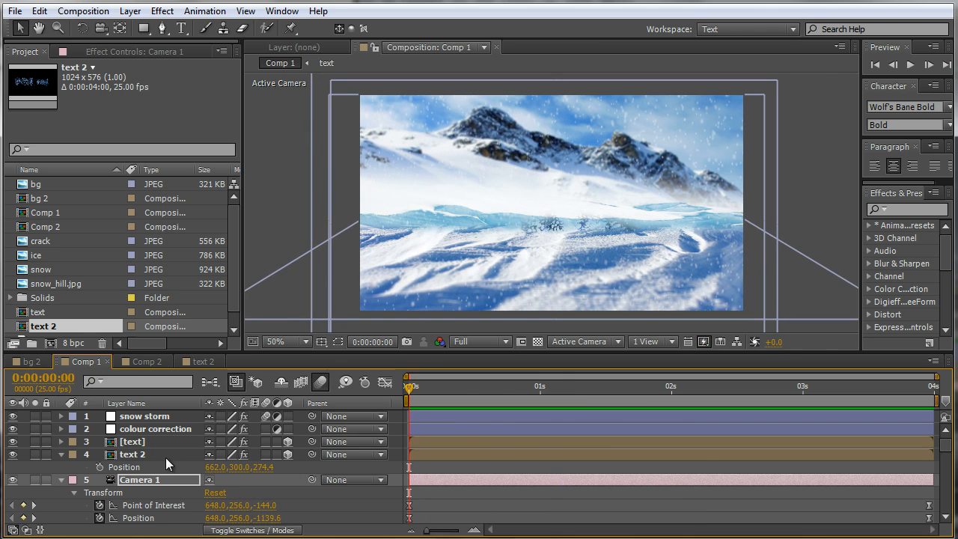
# - Switch to the Animation workspace with a narrower Effect Controls panel, and select both Position keyframes of Camera 1
pyautogui.scroll(-3, 169, 465)
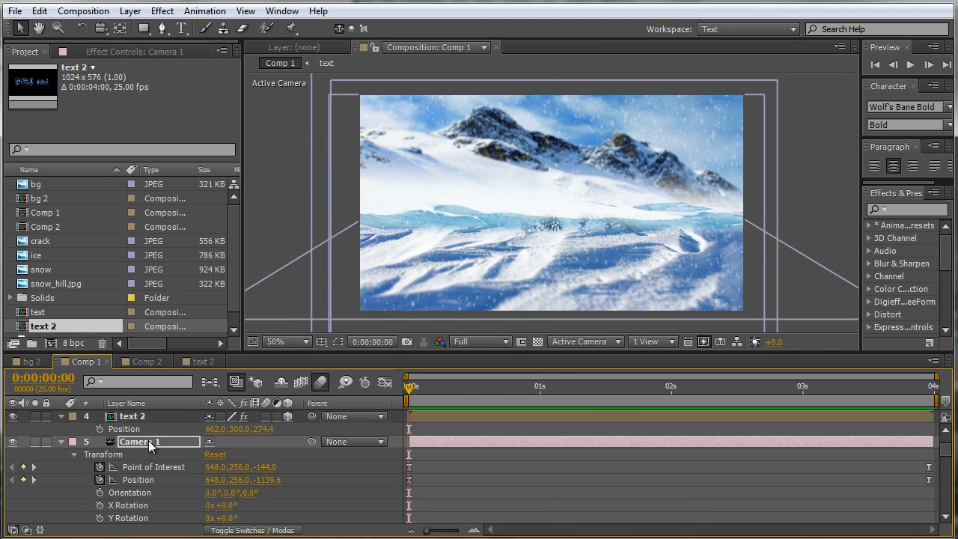
pyautogui.click(410, 481)
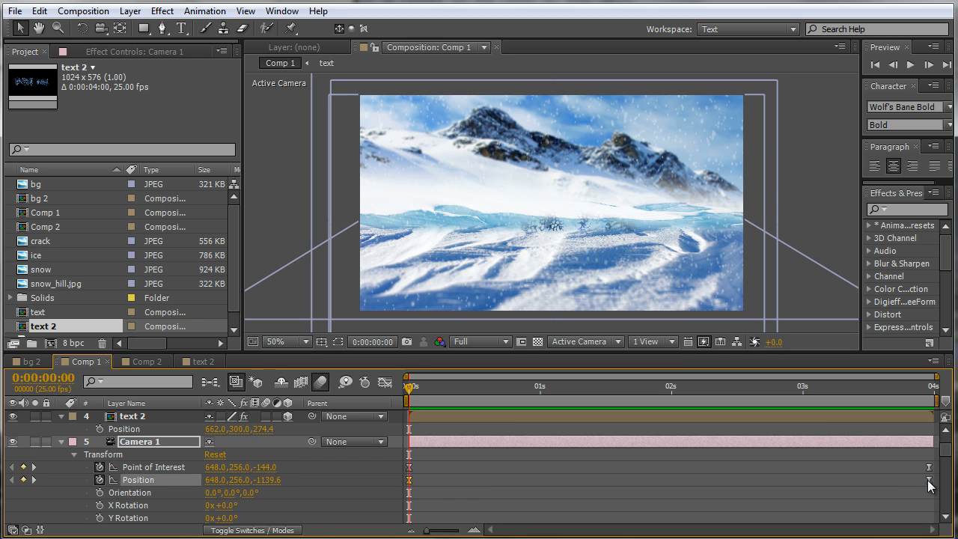
pyautogui.click(744, 29)
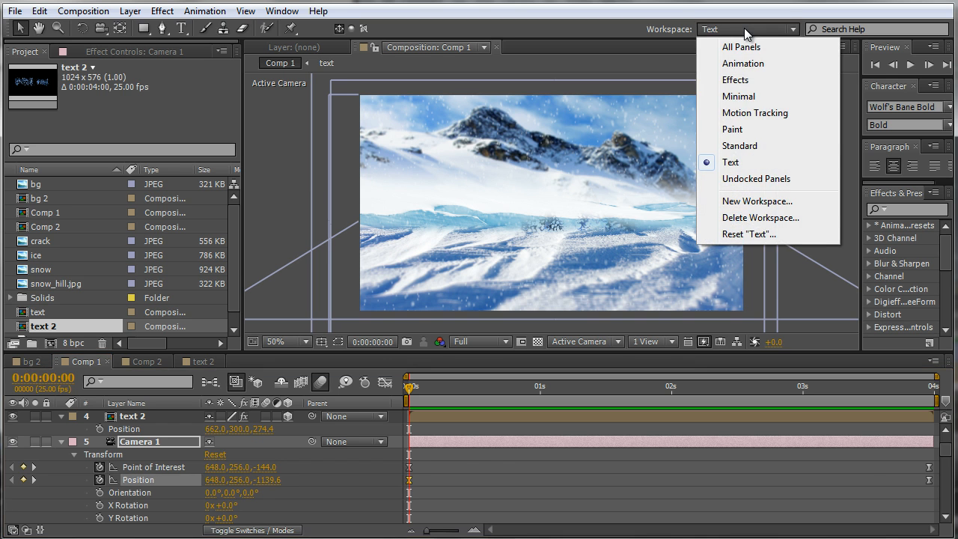
pyautogui.click(743, 64)
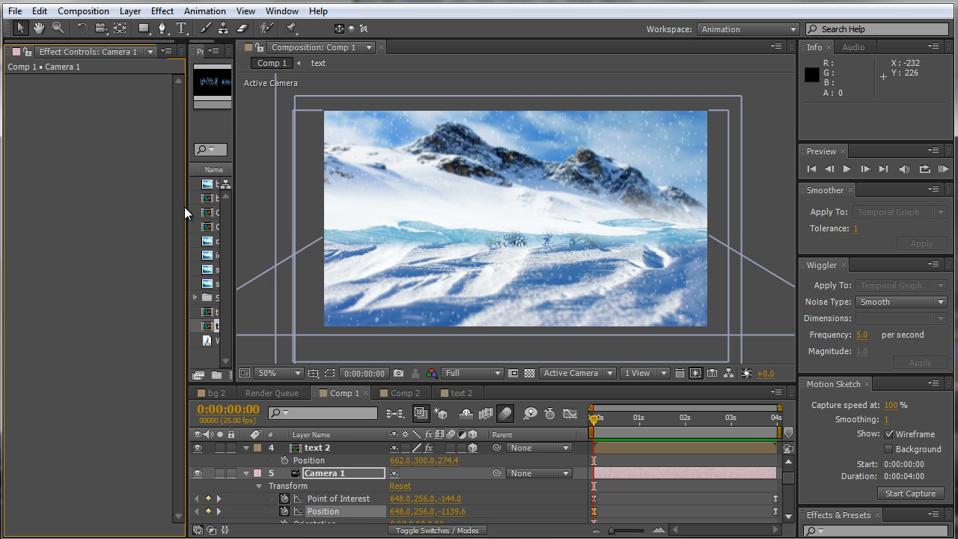
pyautogui.moveTo(188, 214); pyautogui.dragTo(35, 210)
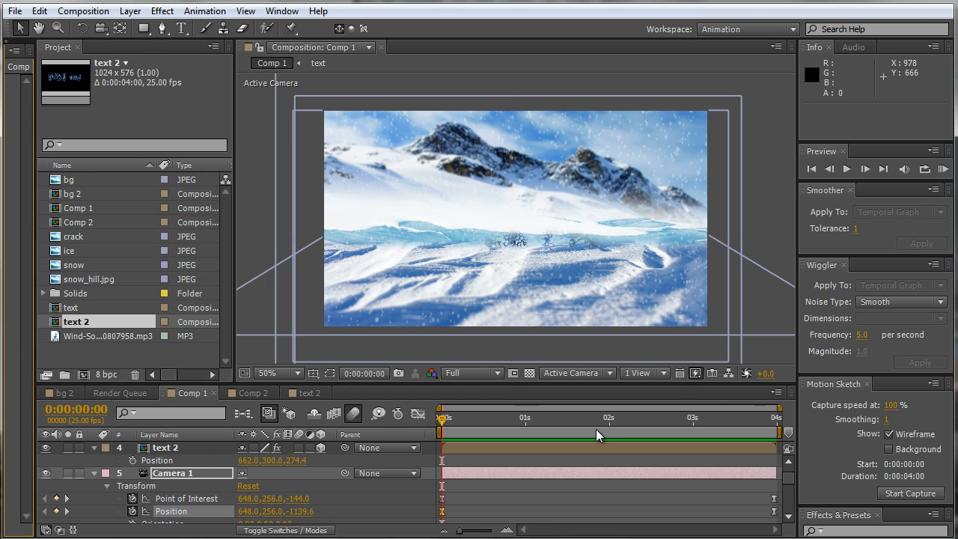
pyautogui.scroll(-1, 596, 429)
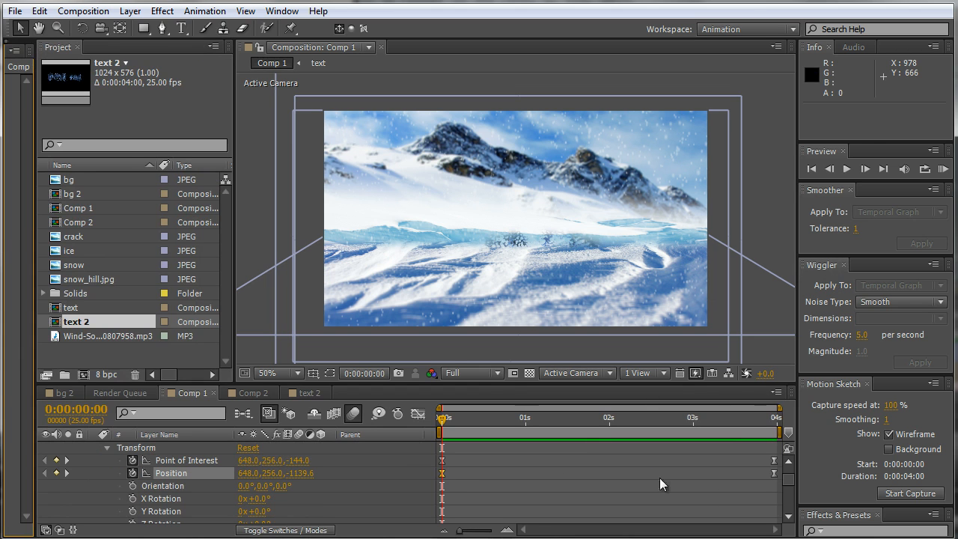
pyautogui.click(774, 473)
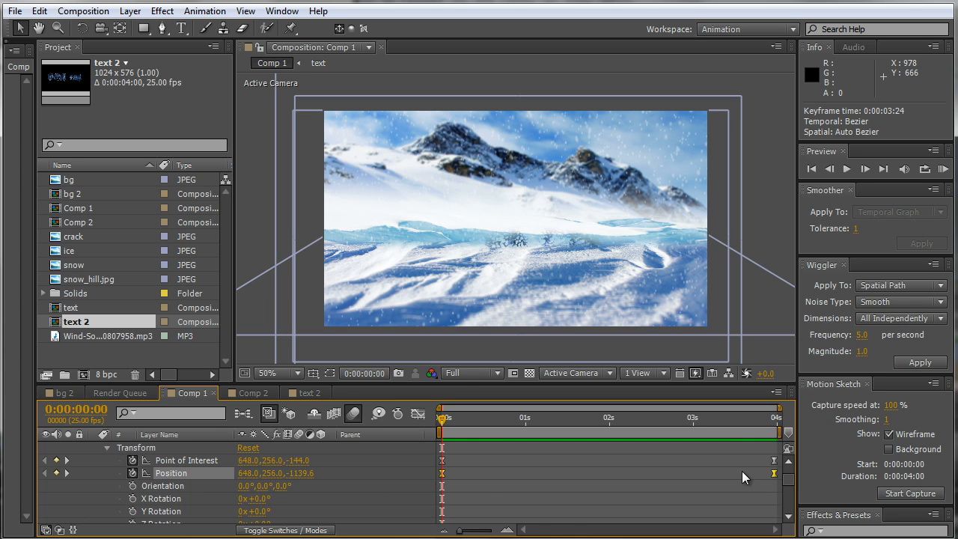
# - Try the Wiggler on the camera's Position keyframes with a Frequency of 6 per second and a Magnitude of 5
pyautogui.click(861, 337)
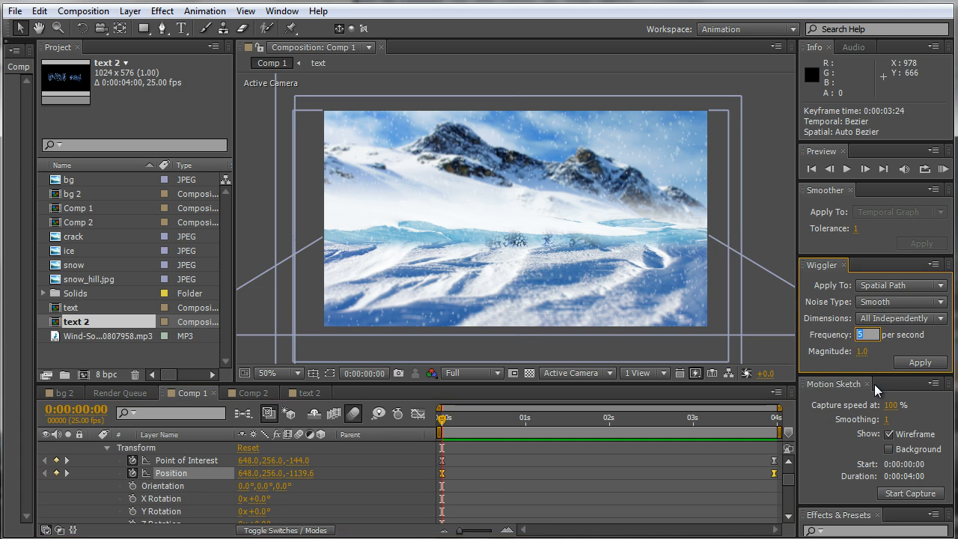
pyautogui.write('6')
pyautogui.press('Return')
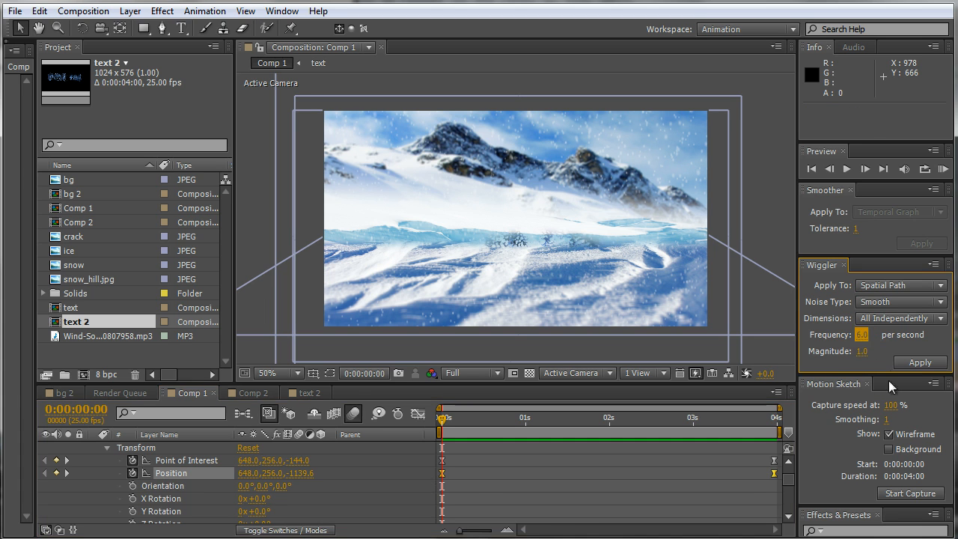
pyautogui.click(860, 352)
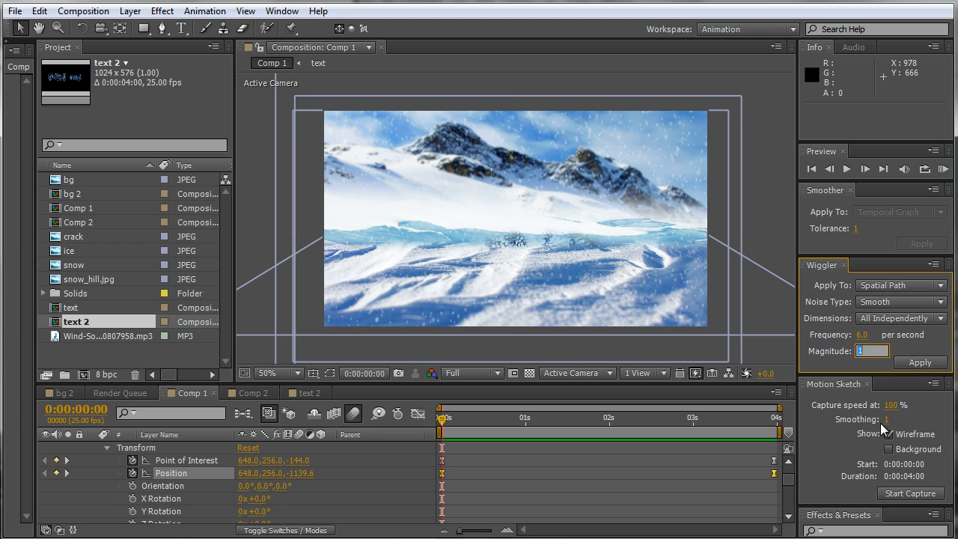
pyautogui.write('5')
pyautogui.press('Return')
pyautogui.click(914, 366)
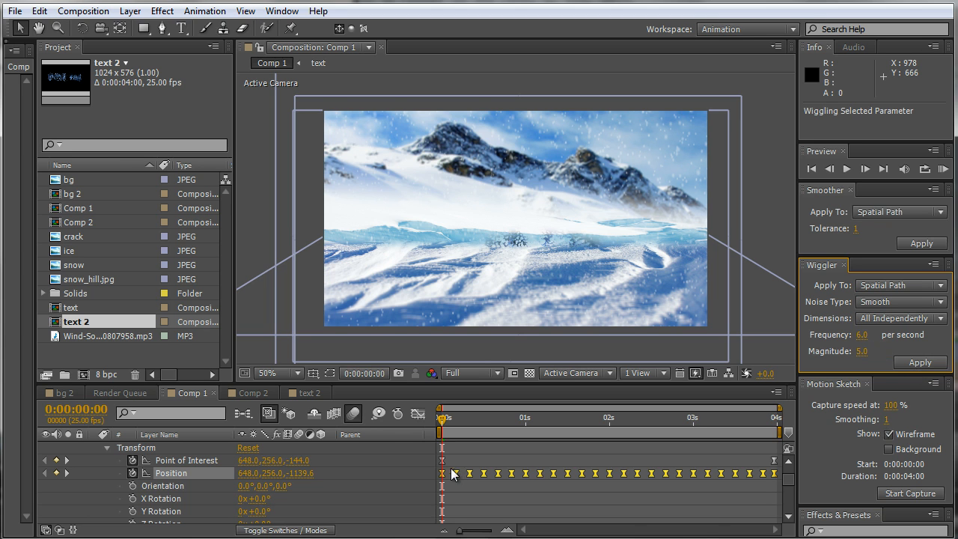
# - Scrub the wiggled camera motion and undo the Wiggler
pyautogui.click(443, 421)
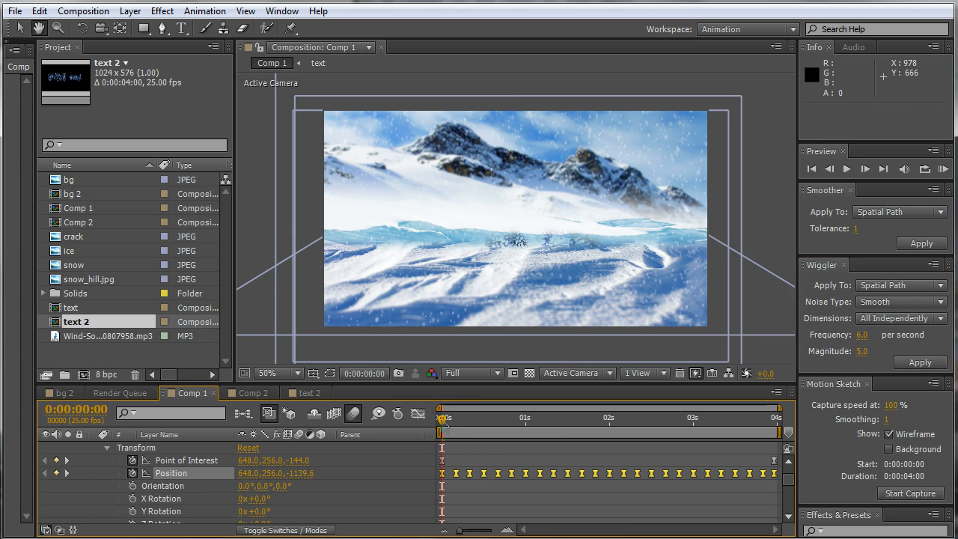
pyautogui.moveTo(443, 423); pyautogui.dragTo(441, 472)
pyautogui.hotkey('ctrl', 'z')
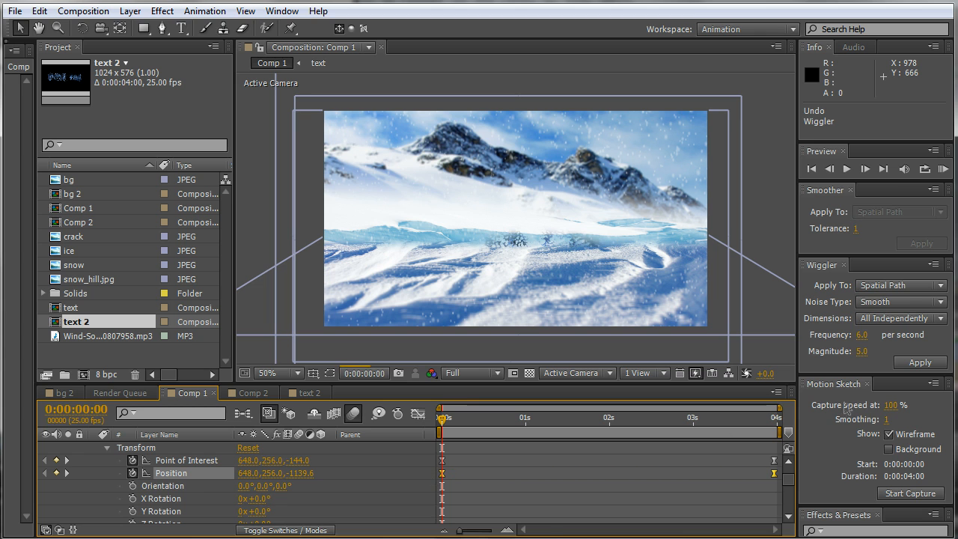
# - Apply the Wiggler to the Position keyframes with Frequency 1 per second and Magnitude 8, and scrub the result
pyautogui.click(861, 335)
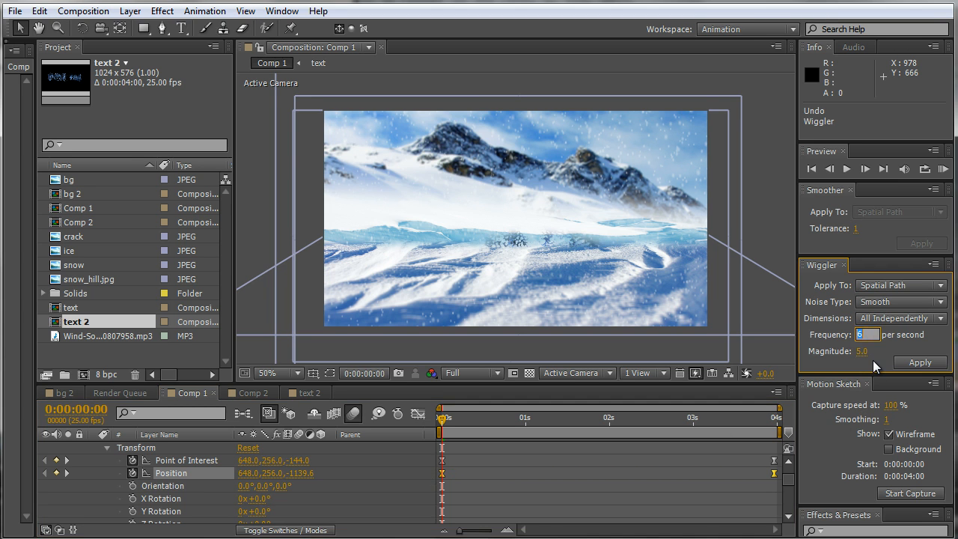
pyautogui.write('1')
pyautogui.press('Tab')
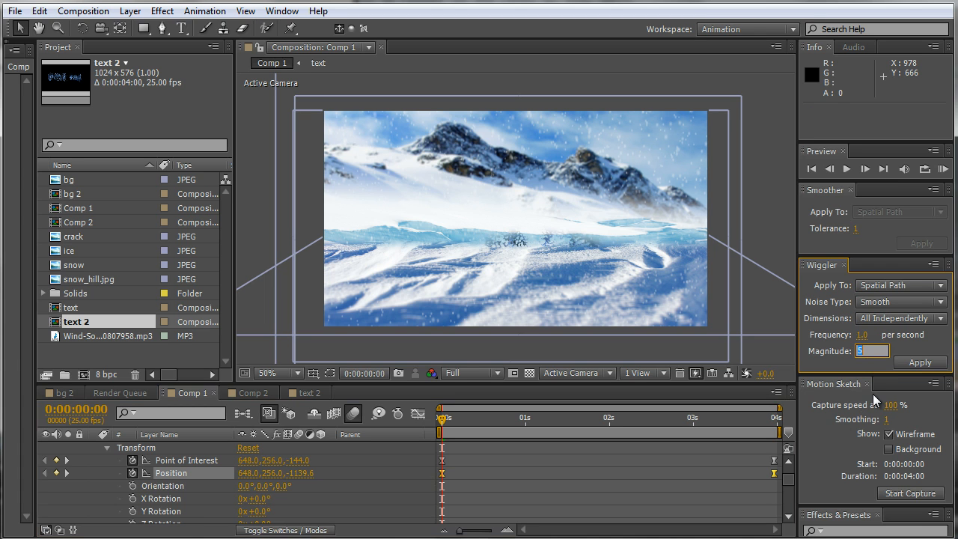
pyautogui.write('8')
pyautogui.press('Return')
pyautogui.click(920, 362)
pyautogui.moveTo(447, 425); pyautogui.dragTo(374, 512)
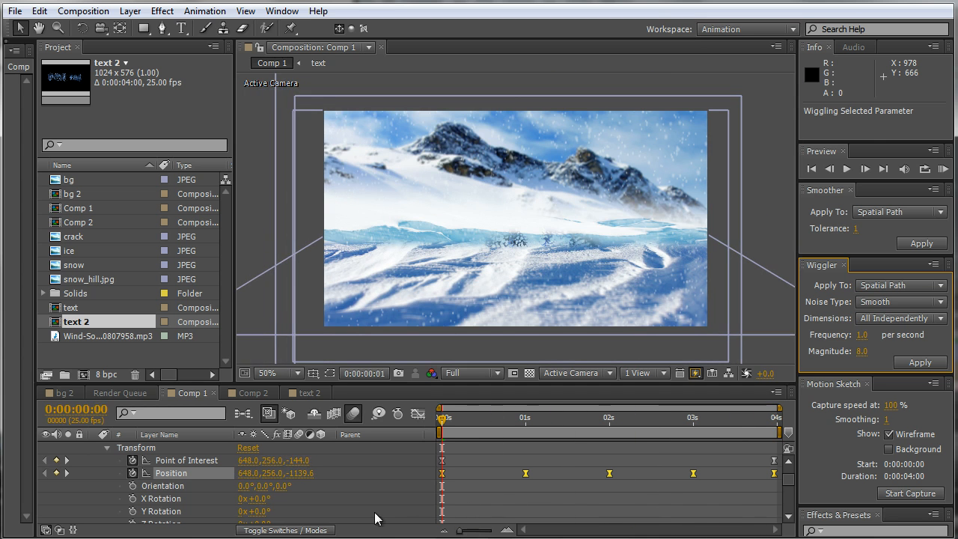
# - Apply the Wiggler to both of the camera's Point of Interest keyframes with Frequency 1 per second and Magnitude 7
pyautogui.click(442, 460)
pyautogui.keyDown('shift'); pyautogui.click(772, 460); pyautogui.keyUp('shift')
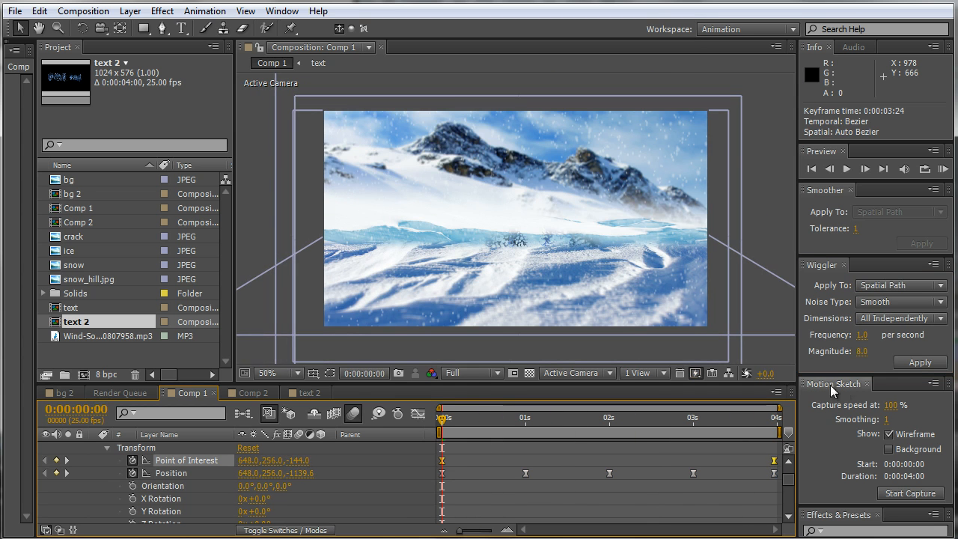
pyautogui.click(862, 352)
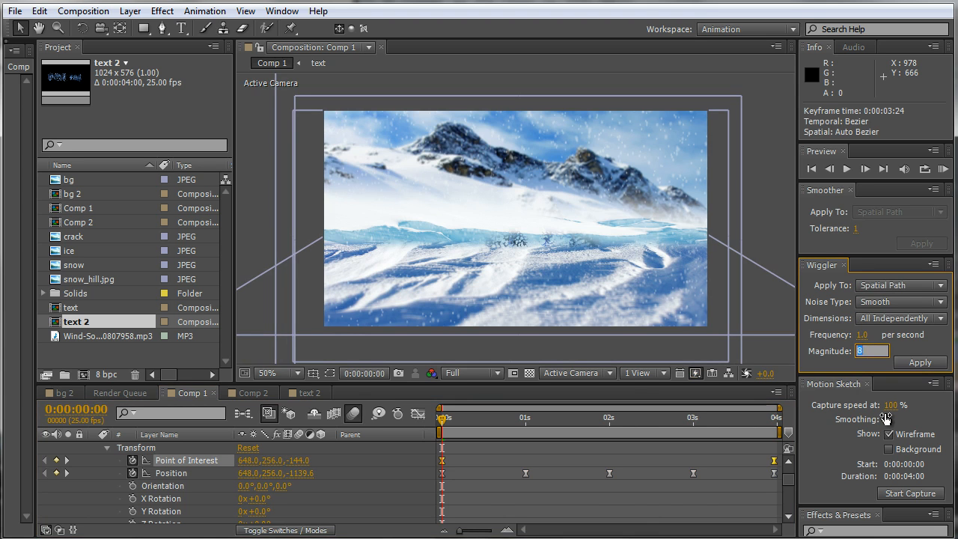
pyautogui.write('7')
pyautogui.press('Return')
pyautogui.click(917, 365)
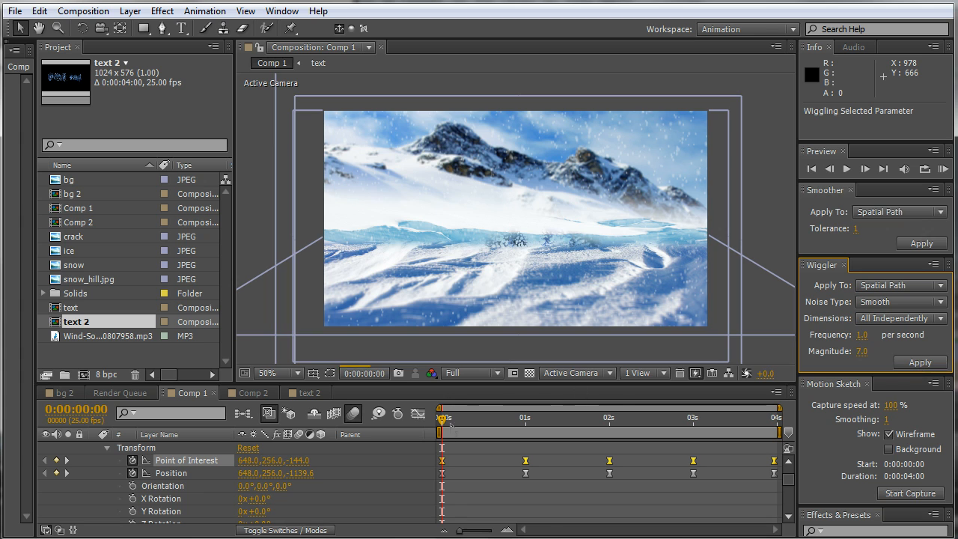
# - Scrub and preview the wiggled camera motion across the composition, and return the playhead to the first frame
pyautogui.moveTo(441, 420); pyautogui.dragTo(722, 485)
pyautogui.moveTo(801, 486); pyautogui.dragTo(646, 502)
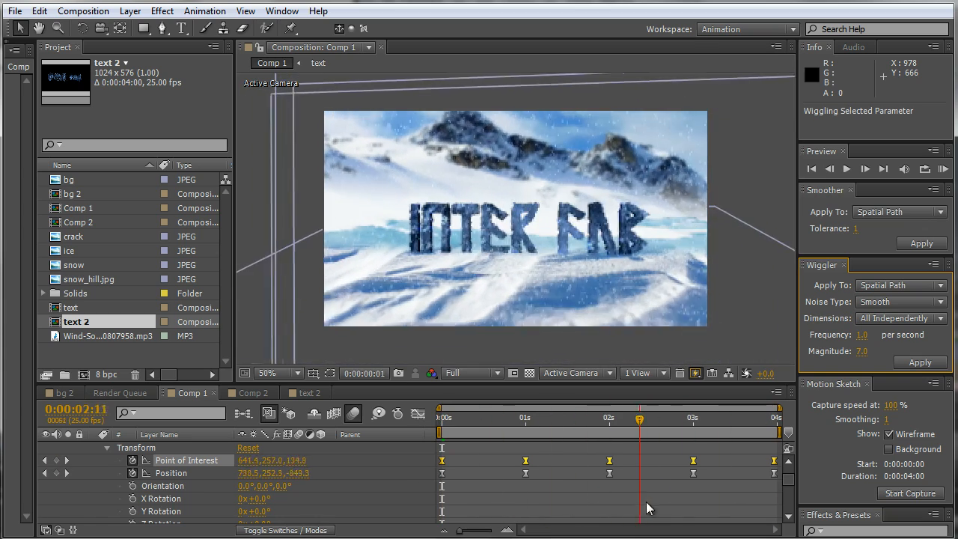
pyautogui.moveTo(803, 513); pyautogui.dragTo(775, 513)
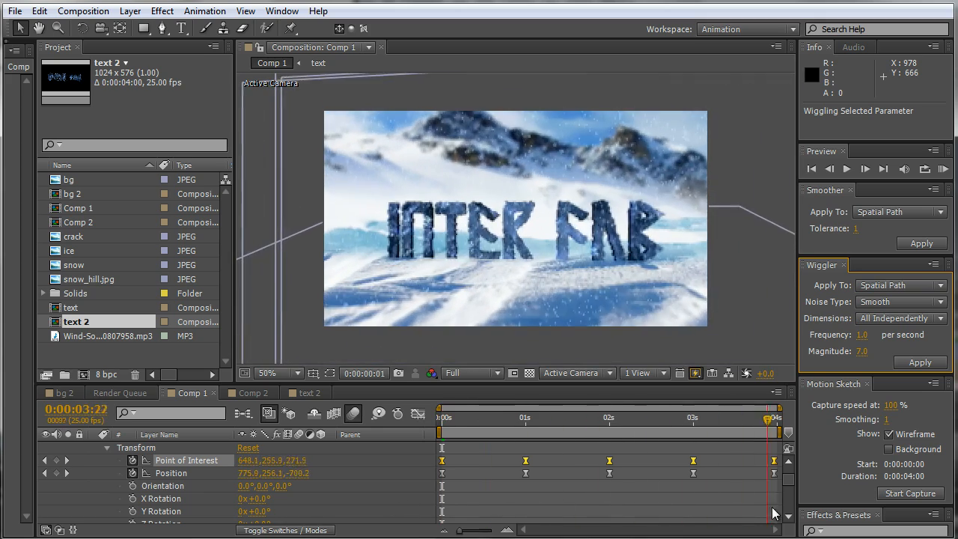
pyautogui.moveTo(597, 512); pyautogui.dragTo(409, 493)
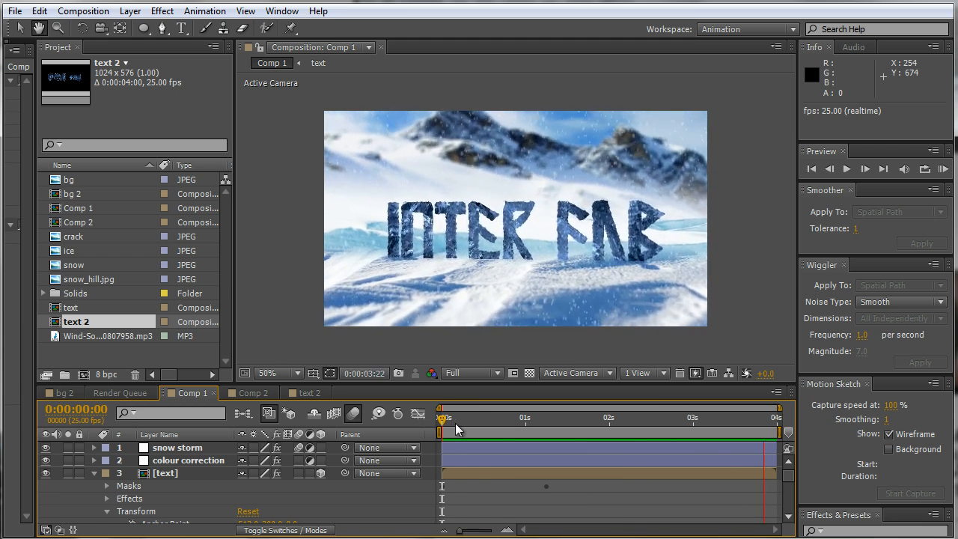
pyautogui.click(479, 421)
pyautogui.moveTo(479, 425); pyautogui.dragTo(415, 427)
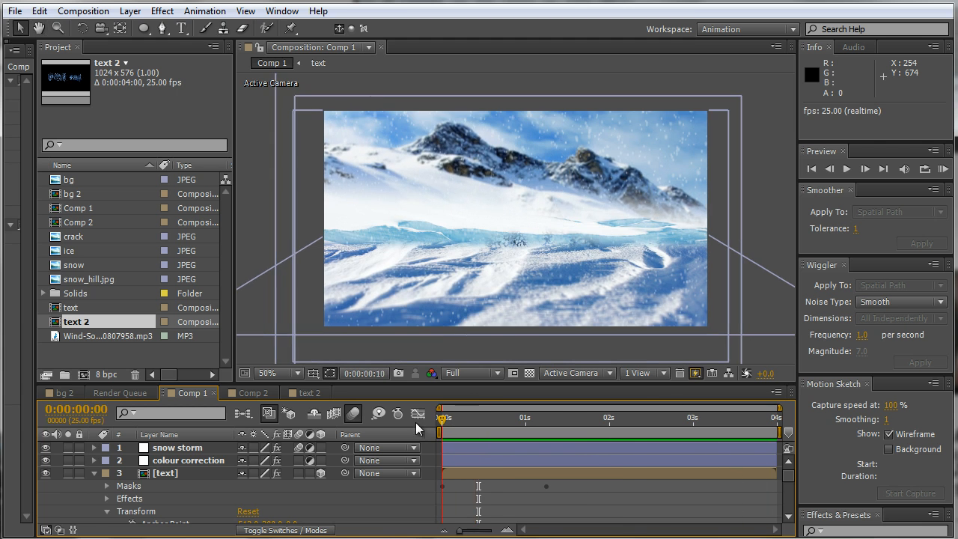
# - Create a black 1024 x 576 px solid named "vingette" above the snow storm layer
pyautogui.click(188, 449)
pyautogui.click(162, 10)
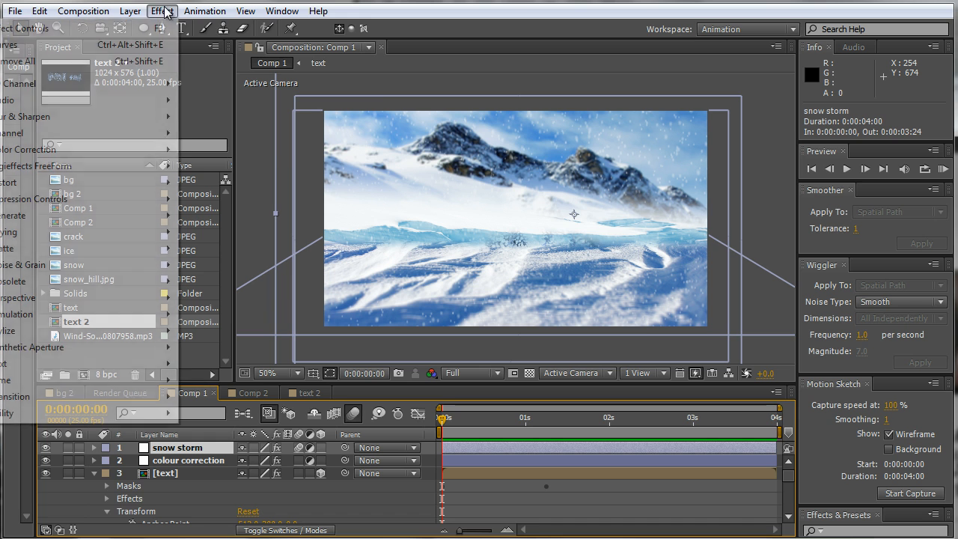
pyautogui.moveTo(125, 20)
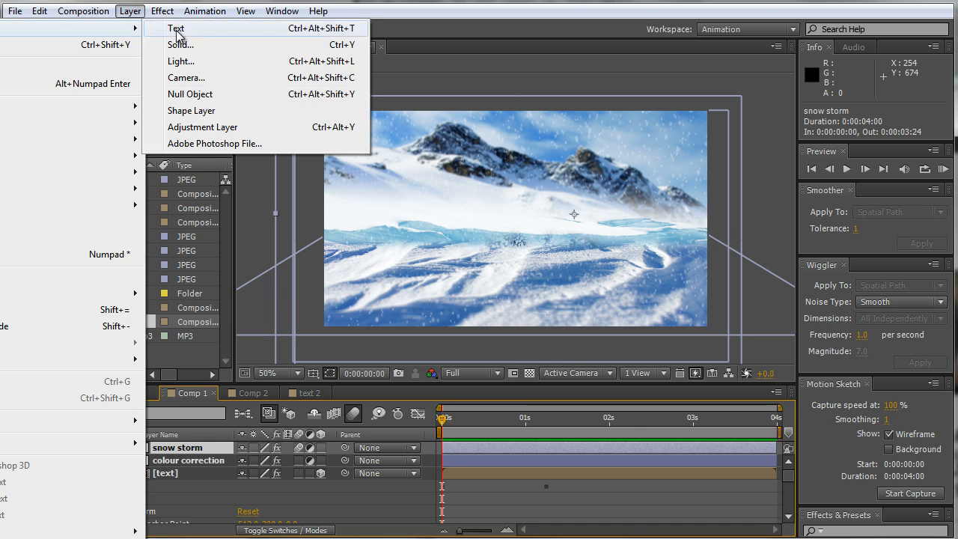
pyautogui.click(247, 45)
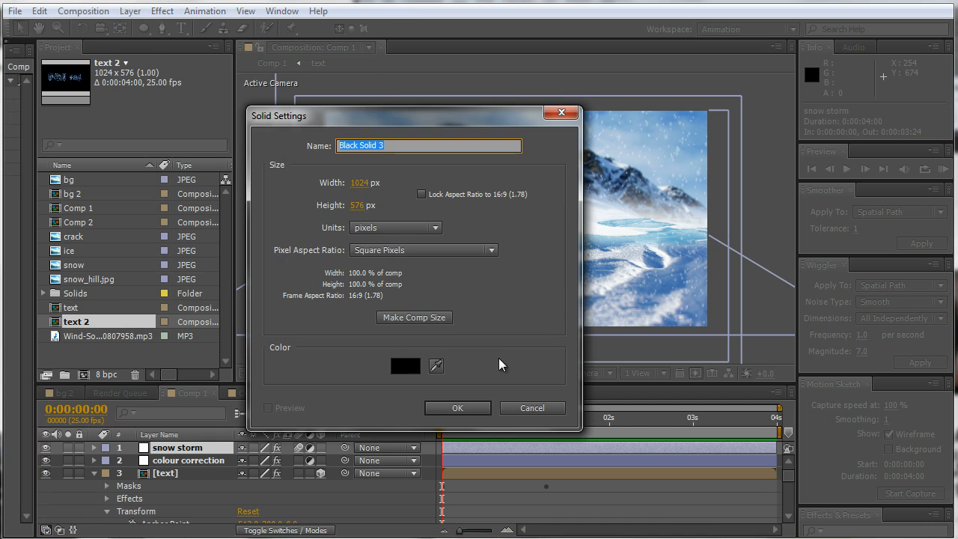
pyautogui.click(460, 413)
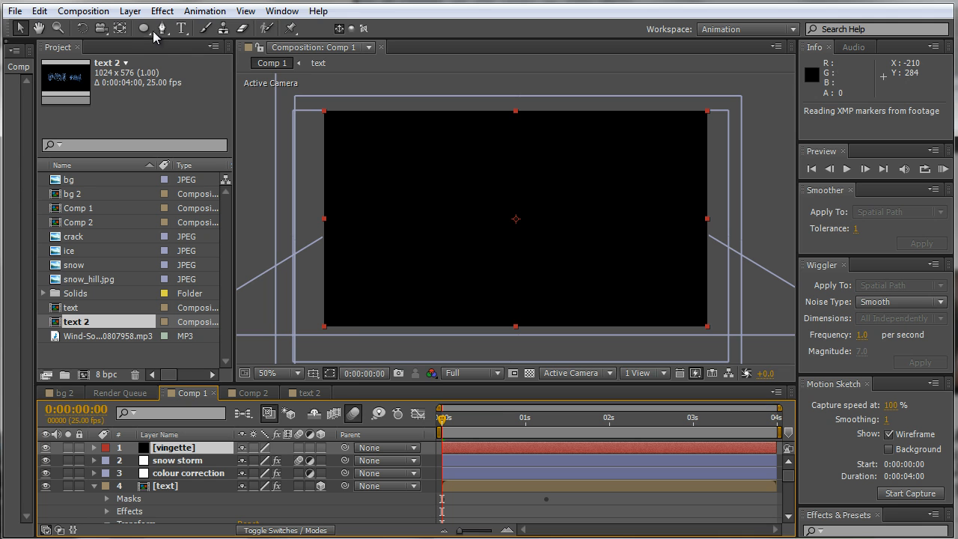
# - Add a full-frame elliptical mask to the vingette solid with the Ellipse tool and invert it
pyautogui.click(143, 31)
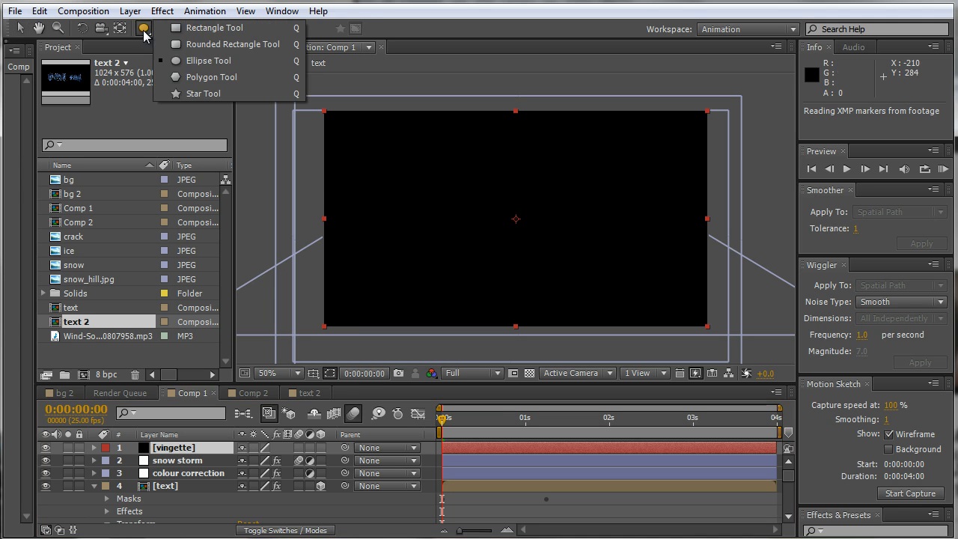
pyautogui.doubleClick(144, 31)
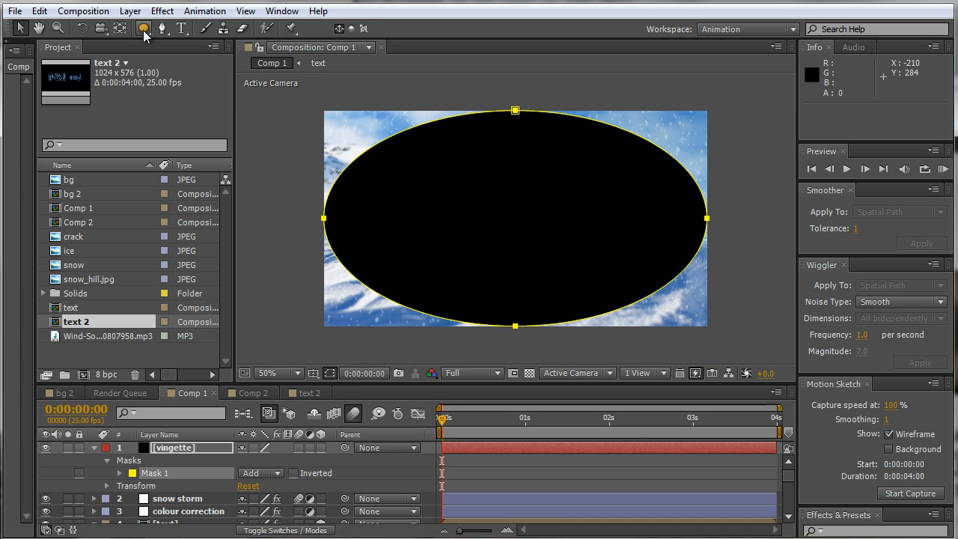
pyautogui.click(293, 473)
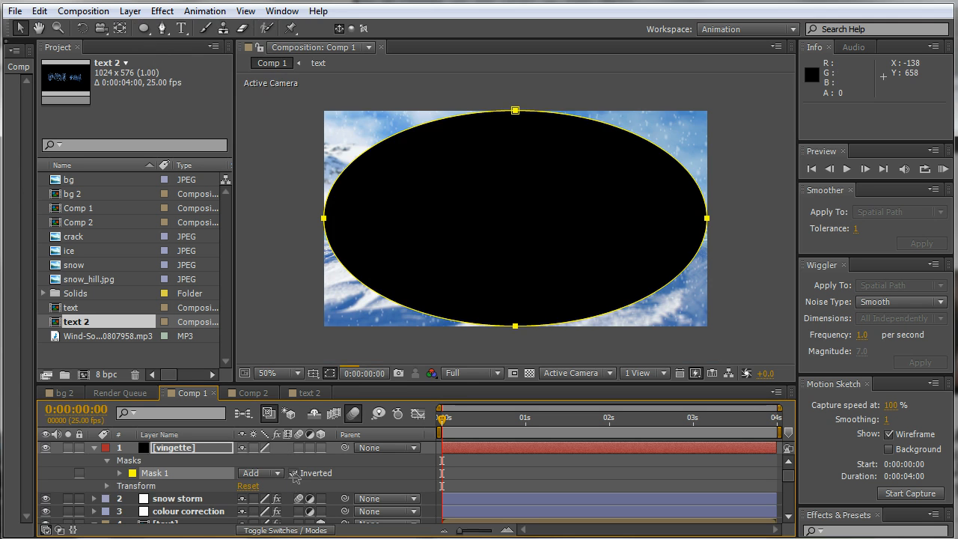
# - Feather the edge of the vingette mask, set its Mask Expansion to 64 pixels, and scrub to 0:00:01:07 to check it
pyautogui.click(119, 473)
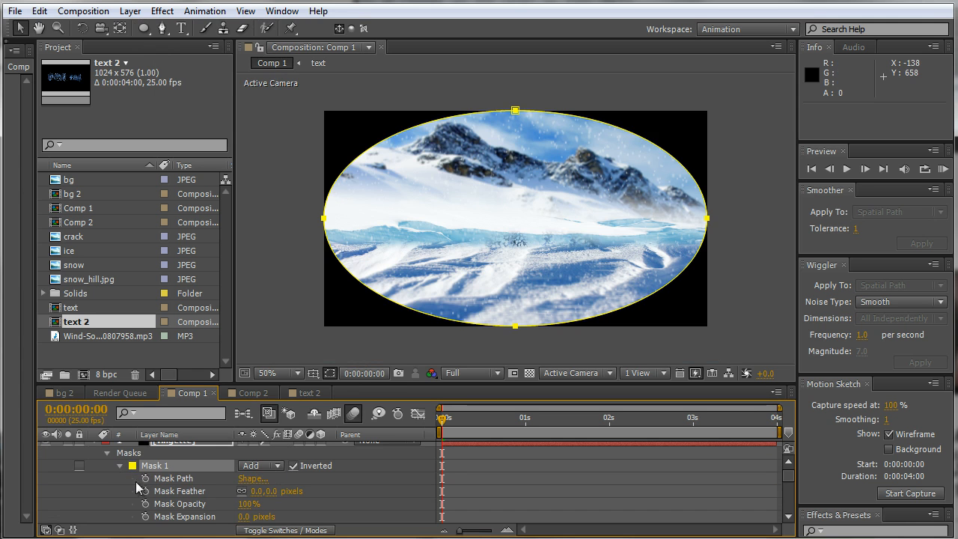
pyautogui.moveTo(264, 491); pyautogui.dragTo(339, 512)
pyautogui.moveTo(244, 517); pyautogui.dragTo(300, 530)
pyautogui.moveTo(441, 423); pyautogui.dragTo(549, 453)
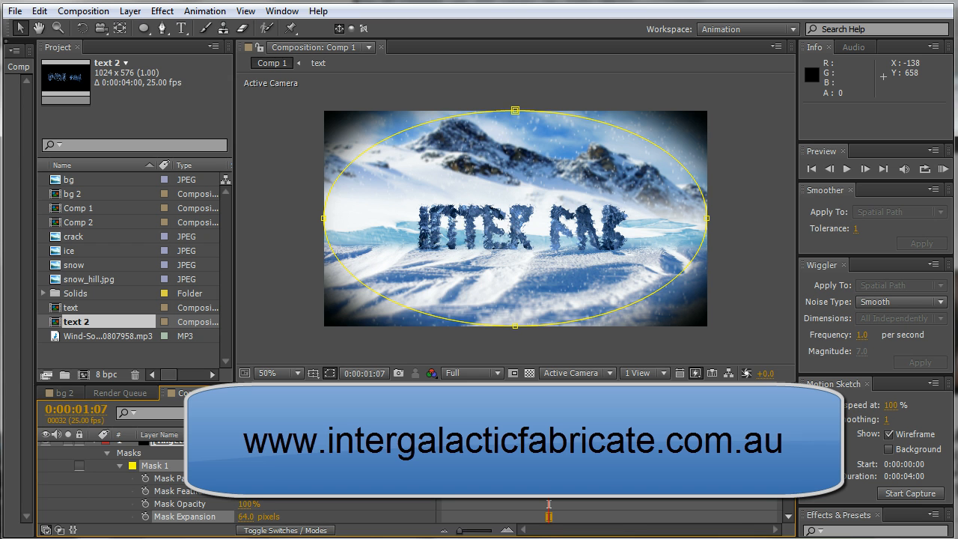